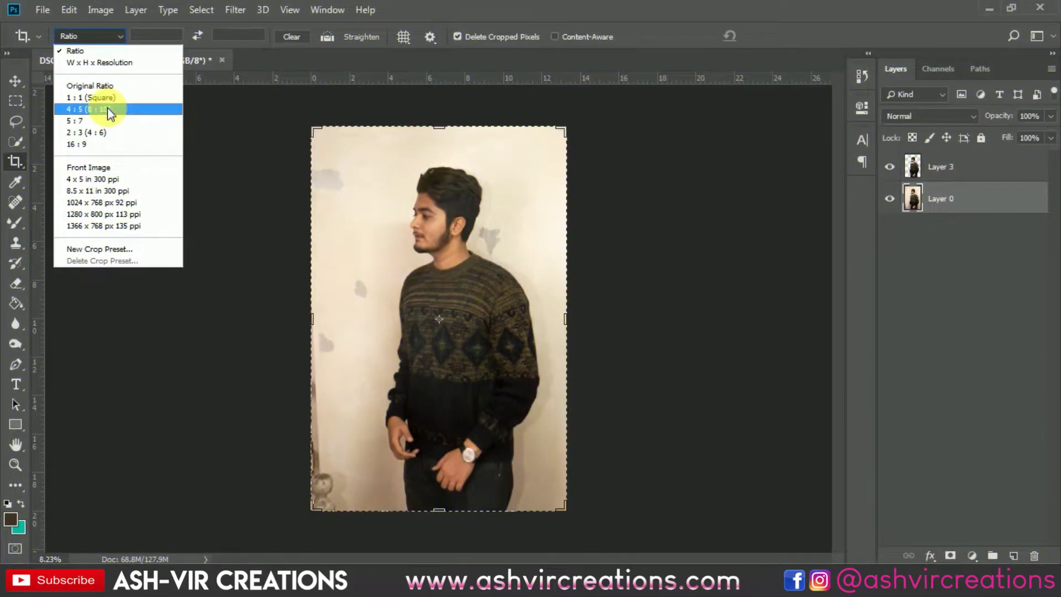
Crop the document to a 4:5 (8:10) ratio, keeping the photo's full height and adding empty canvas in front of the man.
click(108, 110)
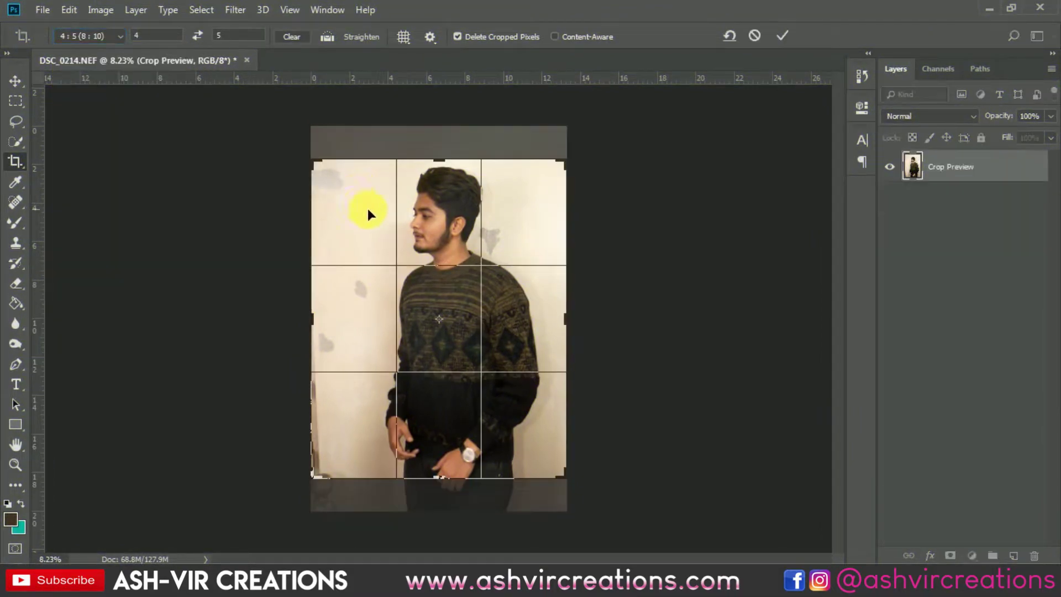
drag(393, 234, 410, 222)
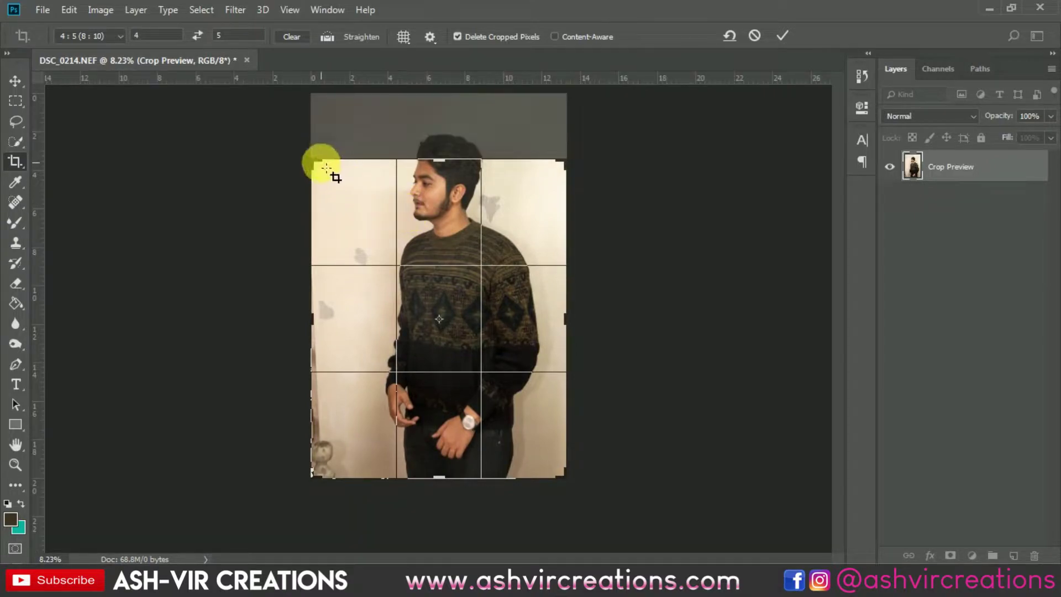
drag(312, 160, 284, 142)
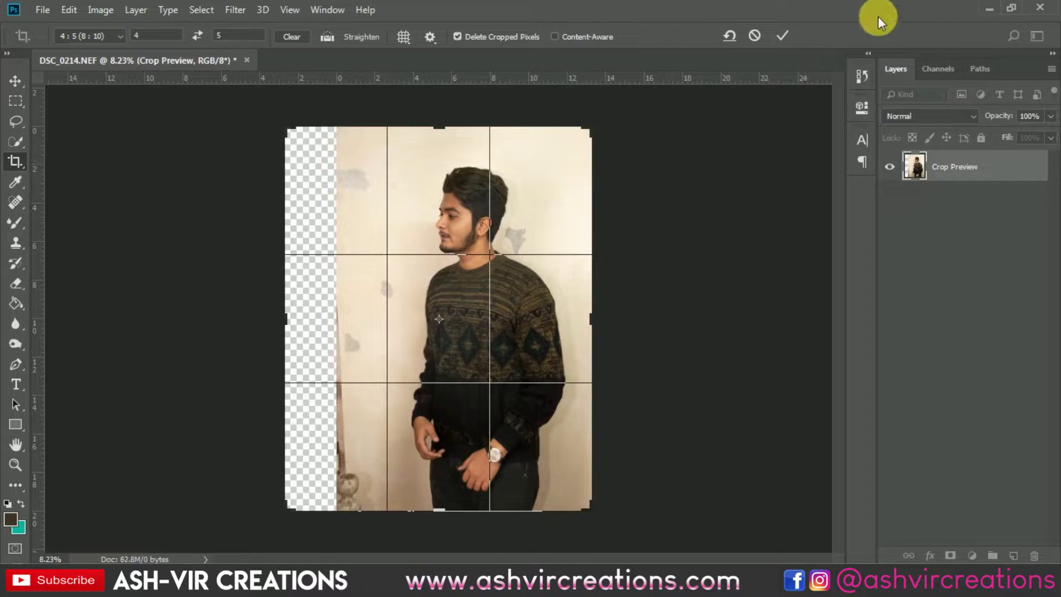
double_click(461, 130)
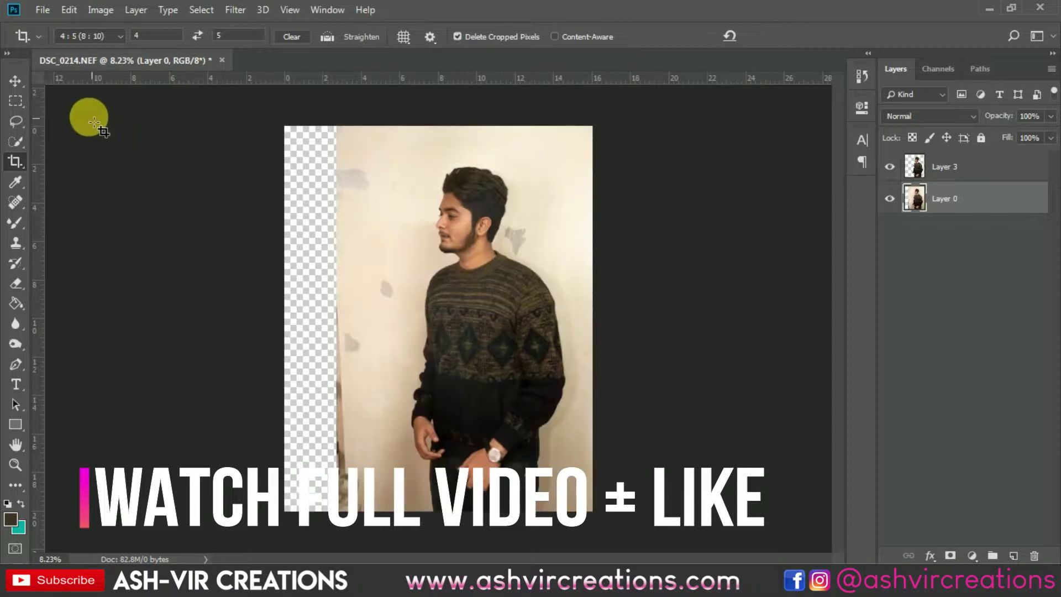
key(v)
key(ctrl+0)
key(ctrl+minus)
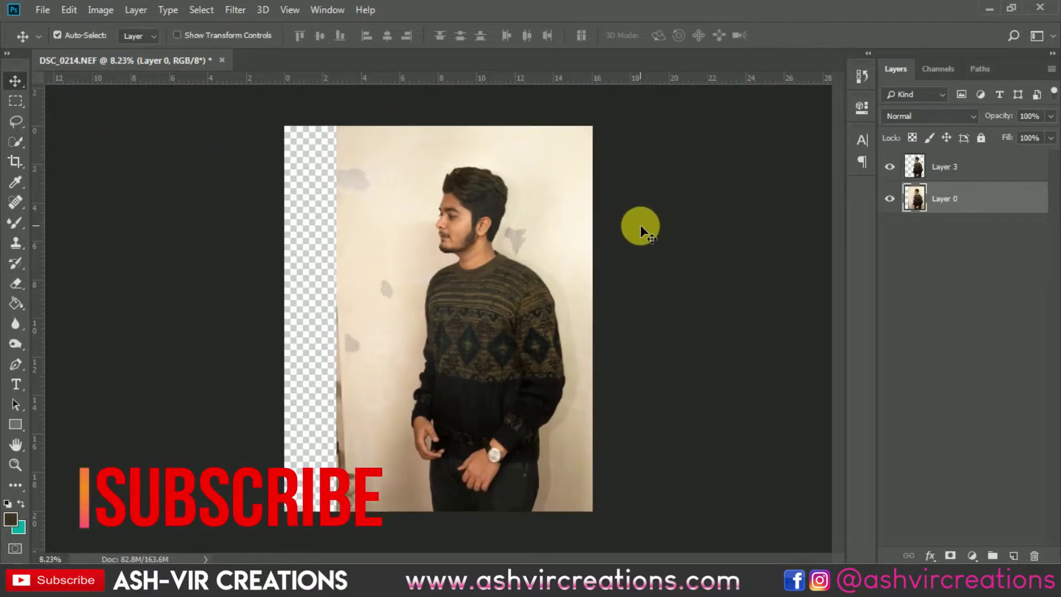
Select the man on Layer 0 with the Quick Selection tool, using a brush size of 600.
click(31, 140)
right_click(39, 141)
click(83, 142)
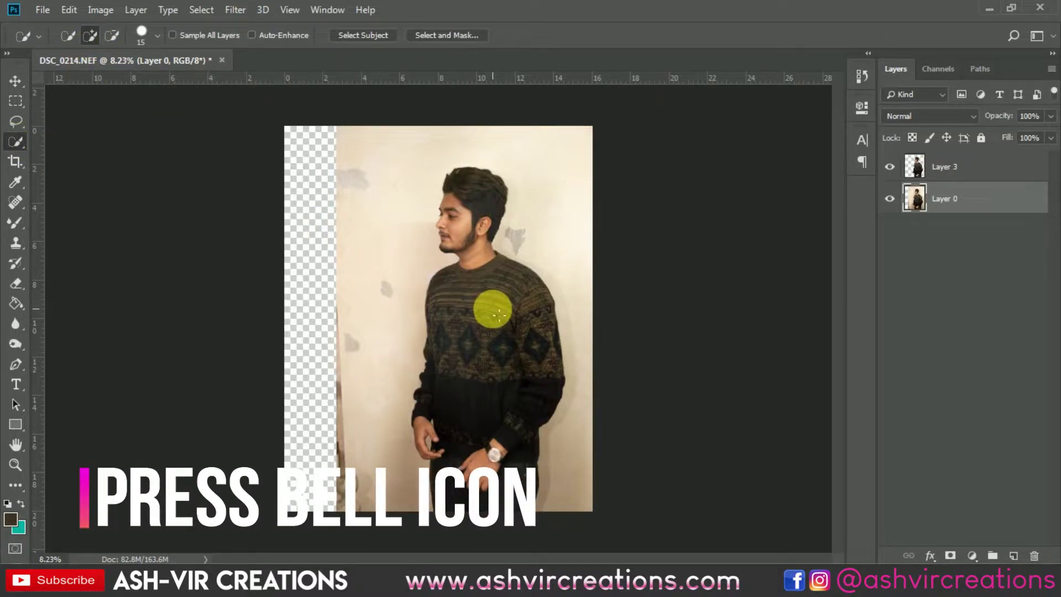
key(bracketleft)
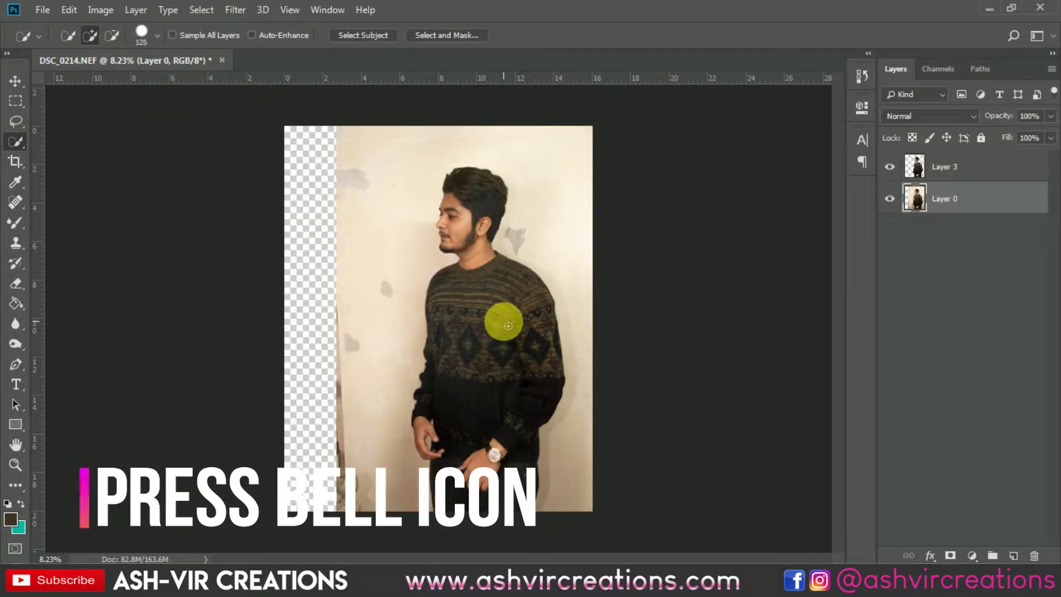
key(bracketright)
key(bracketright)
key(bracketright)
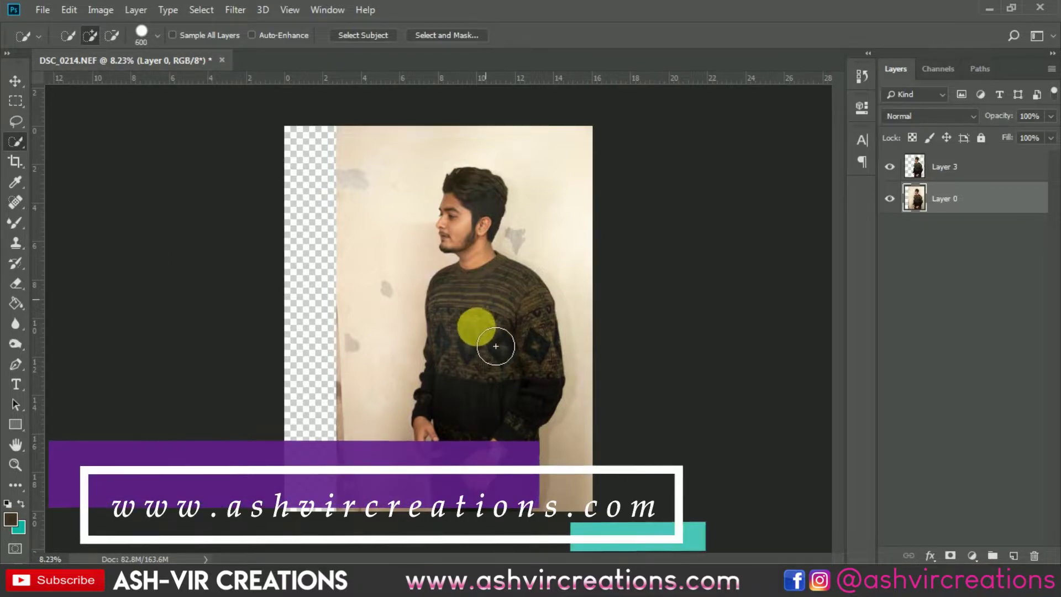
mouse_move(474, 426)
mouse_down()
mouse_move(504, 476)
mouse_move(481, 324)
mouse_move(491, 284)
mouse_move(480, 221)
mouse_move(461, 201)
mouse_move(490, 220)
mouse_move(493, 284)
mouse_move(439, 250)
mouse_up()
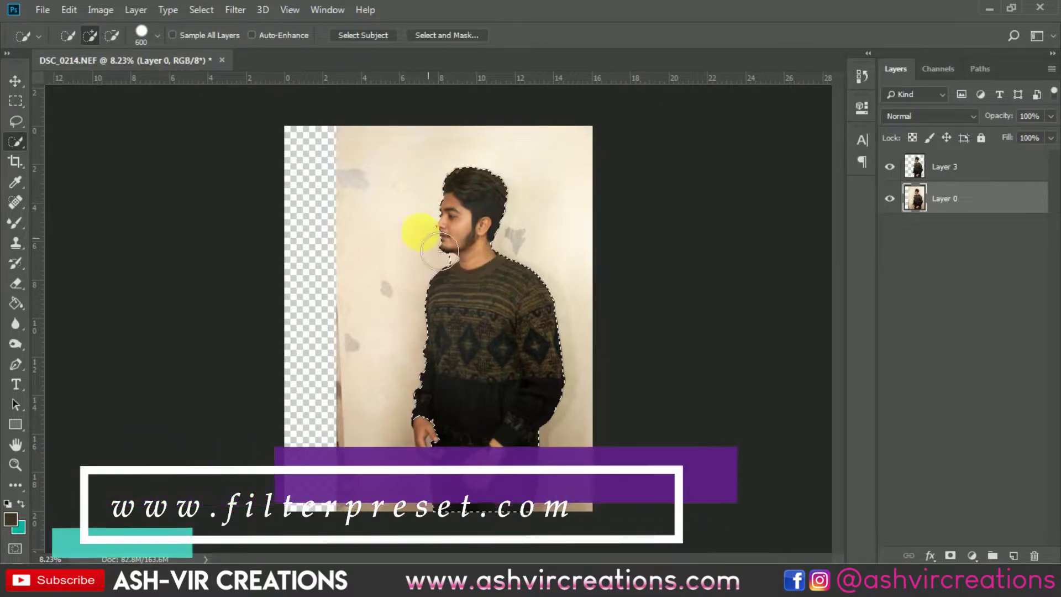
Subtract the wall area between the man's chin and collar from the selection, using a brush size of 150.
click(111, 36)
scroll(412, 243, up, 3)
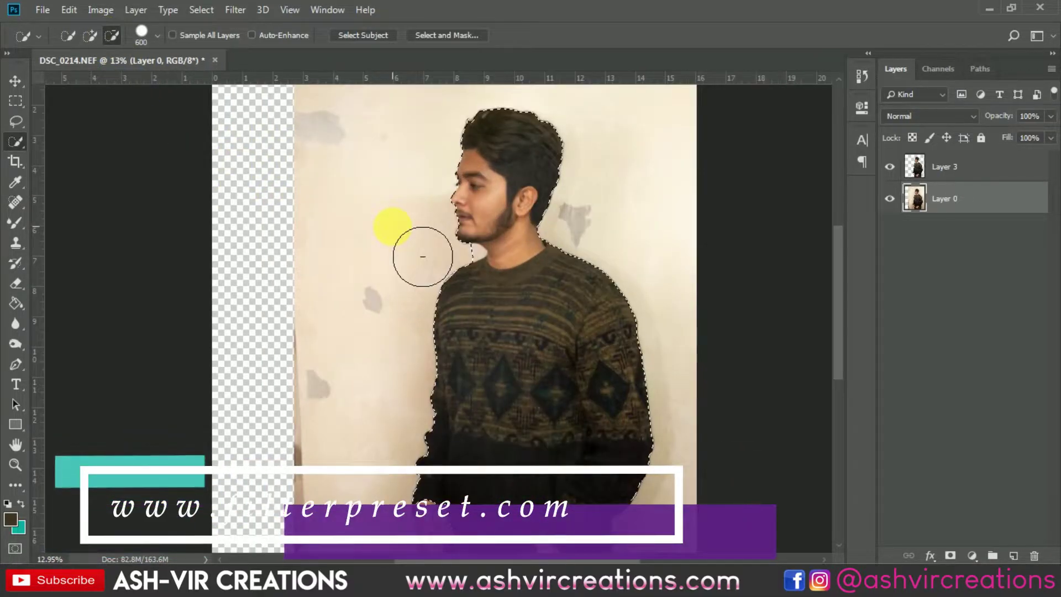
key(bracketleft)
key(bracketleft)
key(bracketleft)
key(bracketleft)
key(bracketleft)
key(bracketleft)
key(bracketleft)
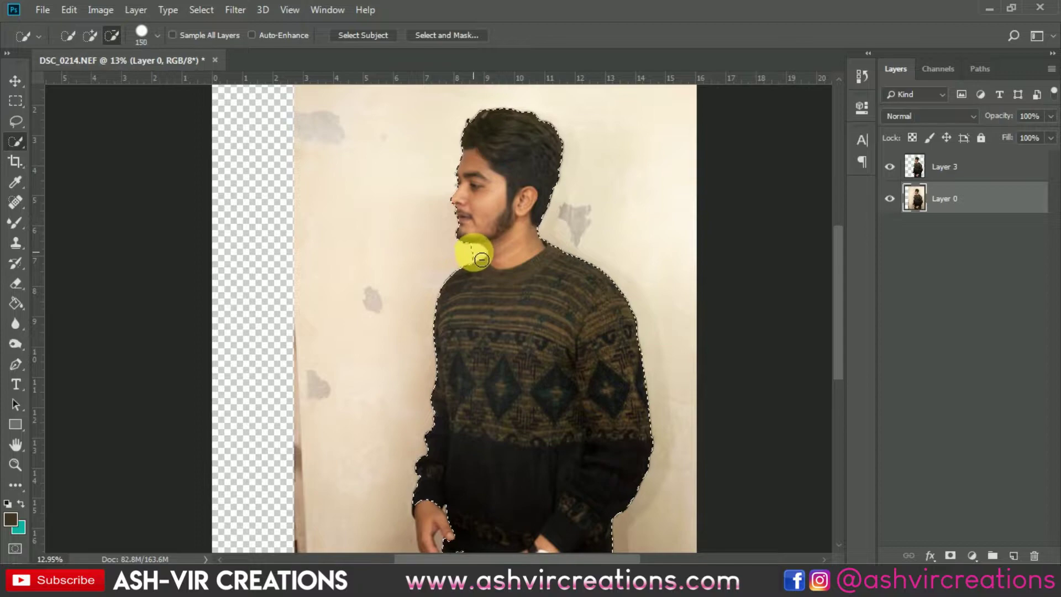
mouse_move(482, 259)
mouse_down()
mouse_move(488, 269)
mouse_move(486, 237)
mouse_move(517, 270)
mouse_up()
scroll(517, 270, down, 2)
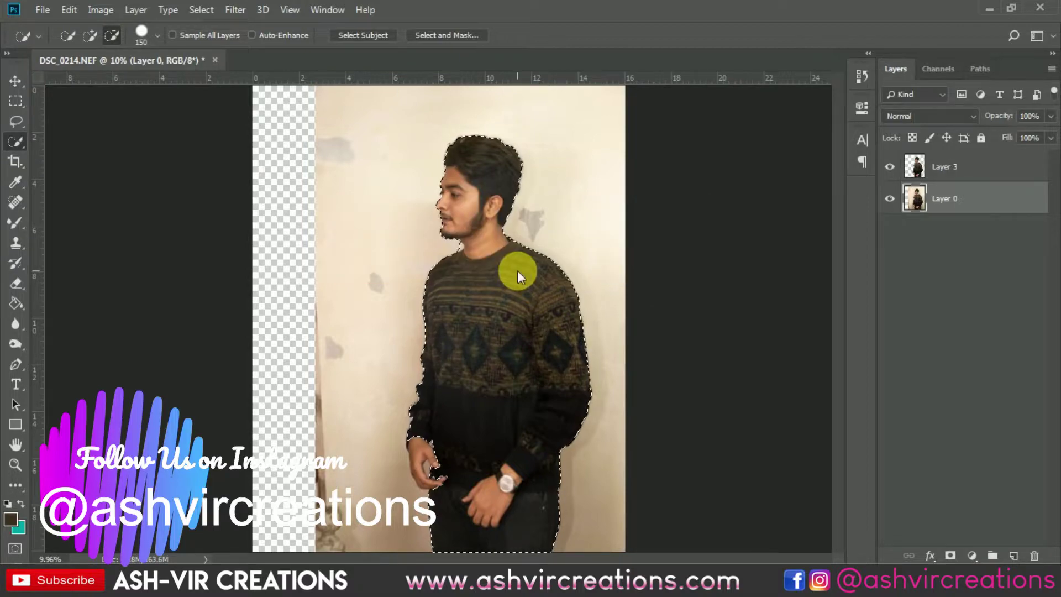
Copy the selected man from Layer 0 to a new layer.
right_click(517, 270)
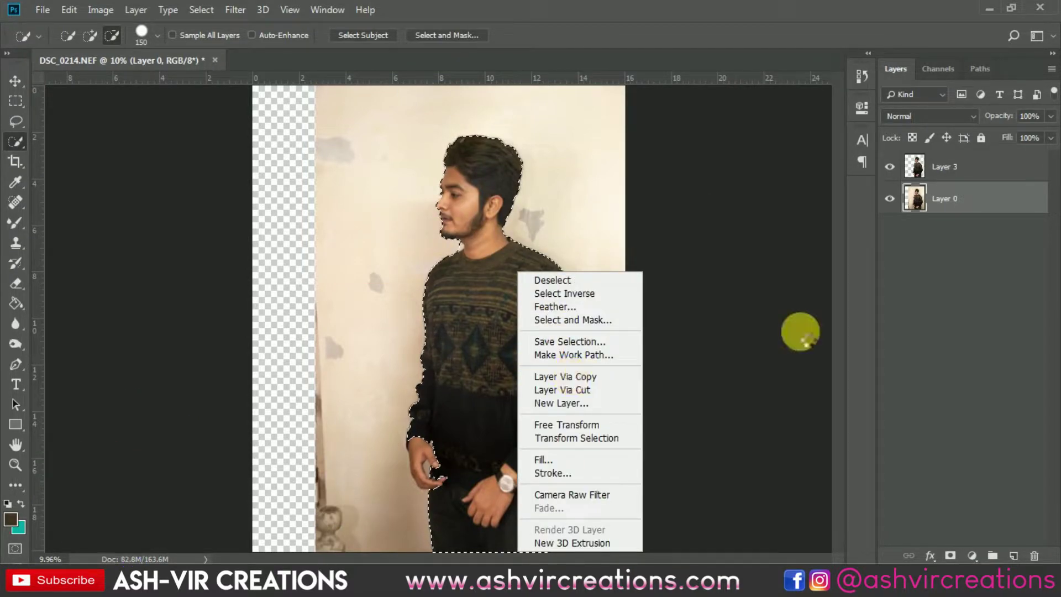
click(890, 213)
key(ctrl+j)
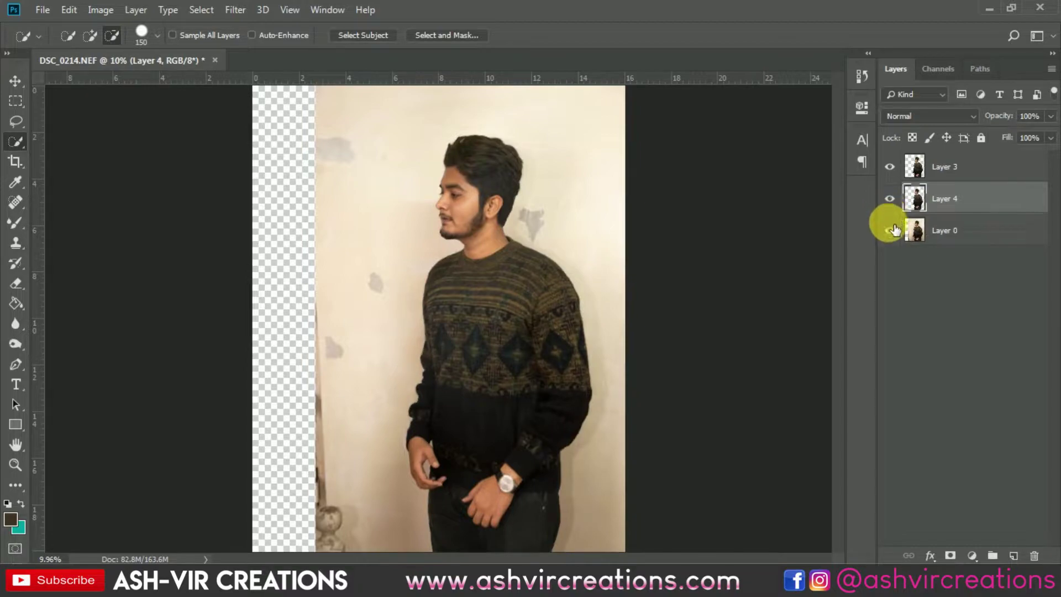
Hide Layer 0 and delete the duplicate cutout layer above it, keeping the Layer 3 cutout.
click(890, 230)
key(Delete)
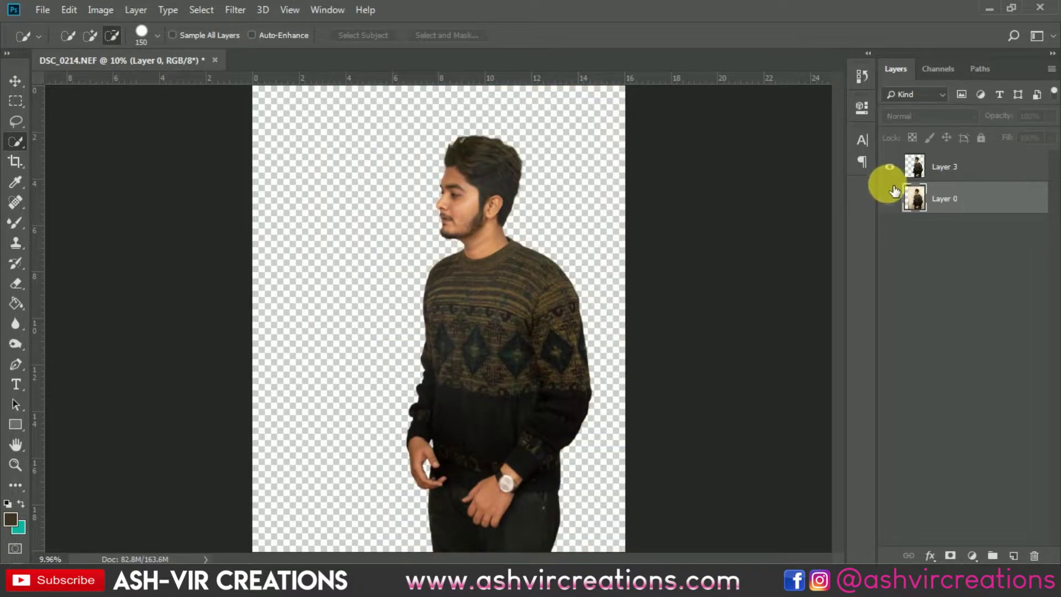
key(ctrl+minus)
key(v)
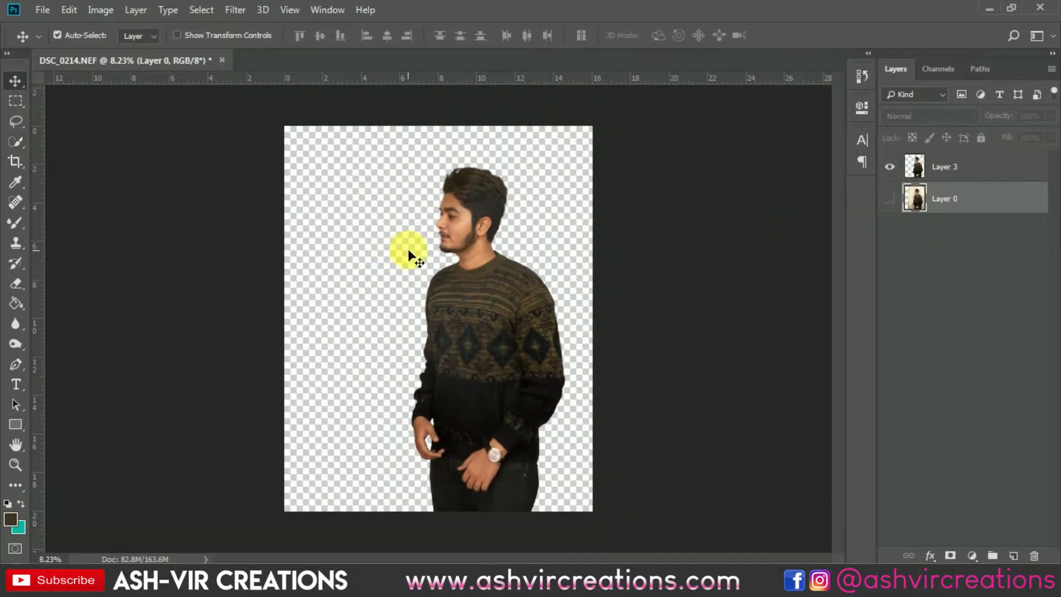
scroll(403, 226, up, 1)
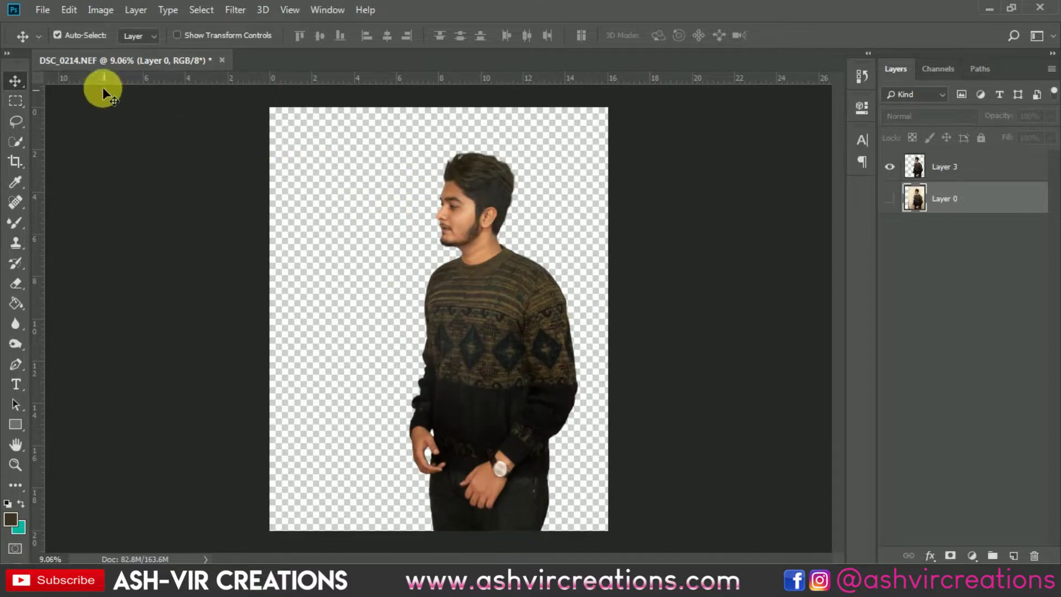
Open the background image henry-co-3coKbdfnAFg-unsplash from the BG Ton folder on the Desktop.
click(36, 13)
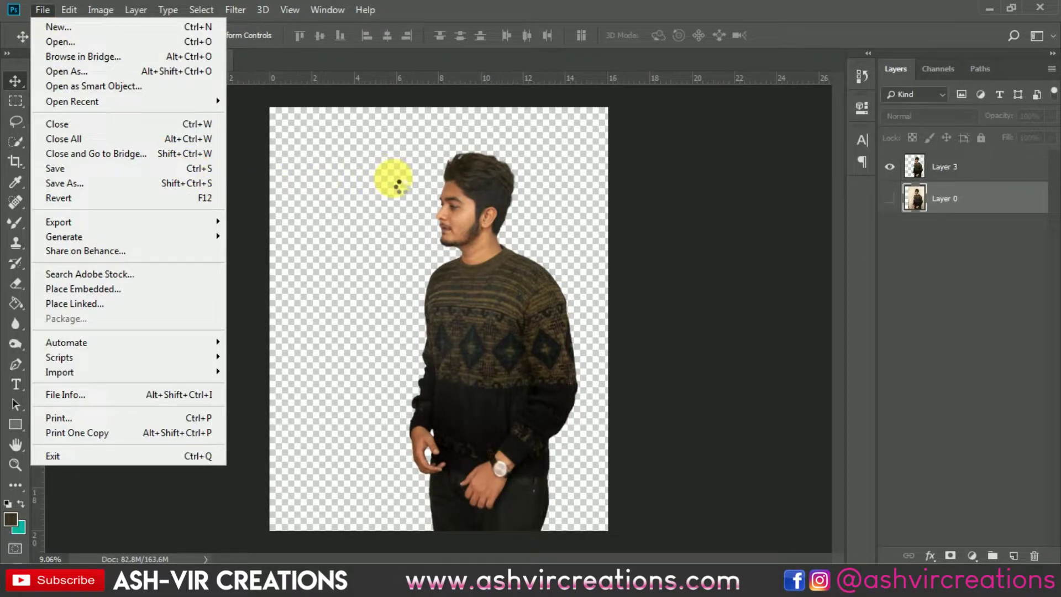
key(ctrl+o)
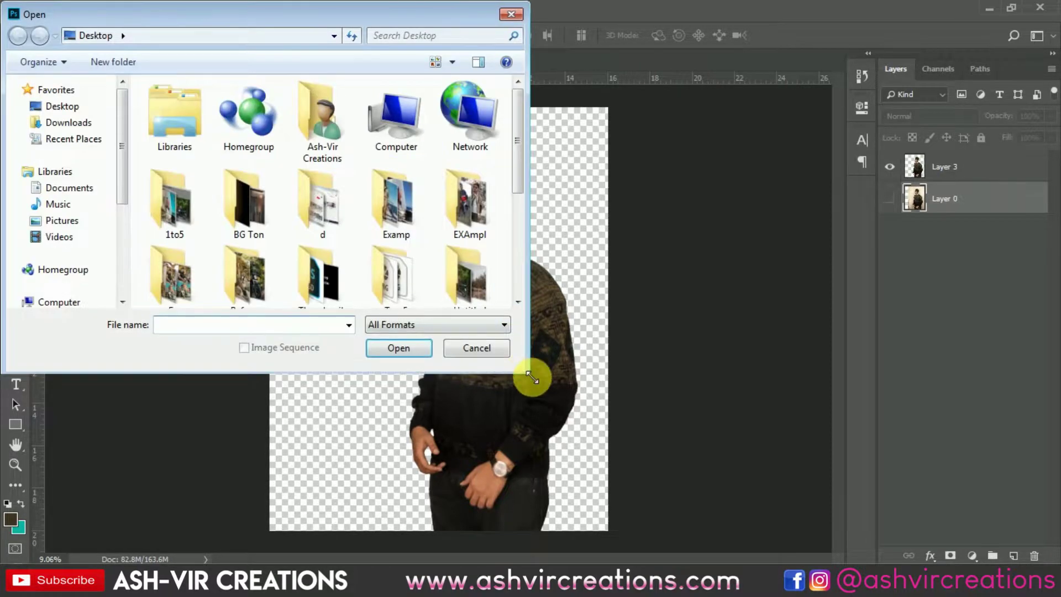
drag(531, 378, 589, 493)
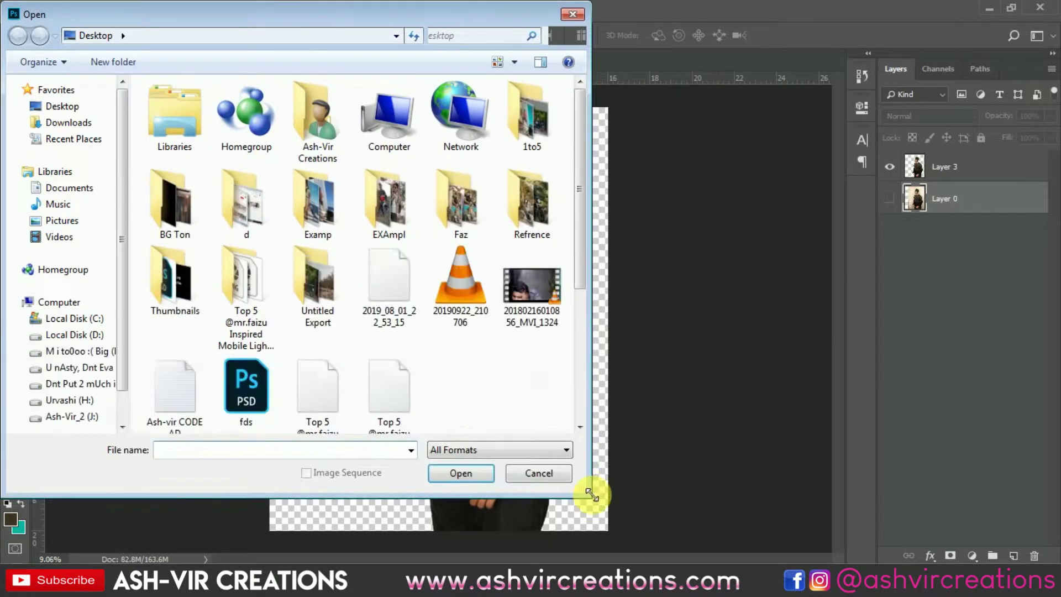
click(180, 228)
double_click(179, 227)
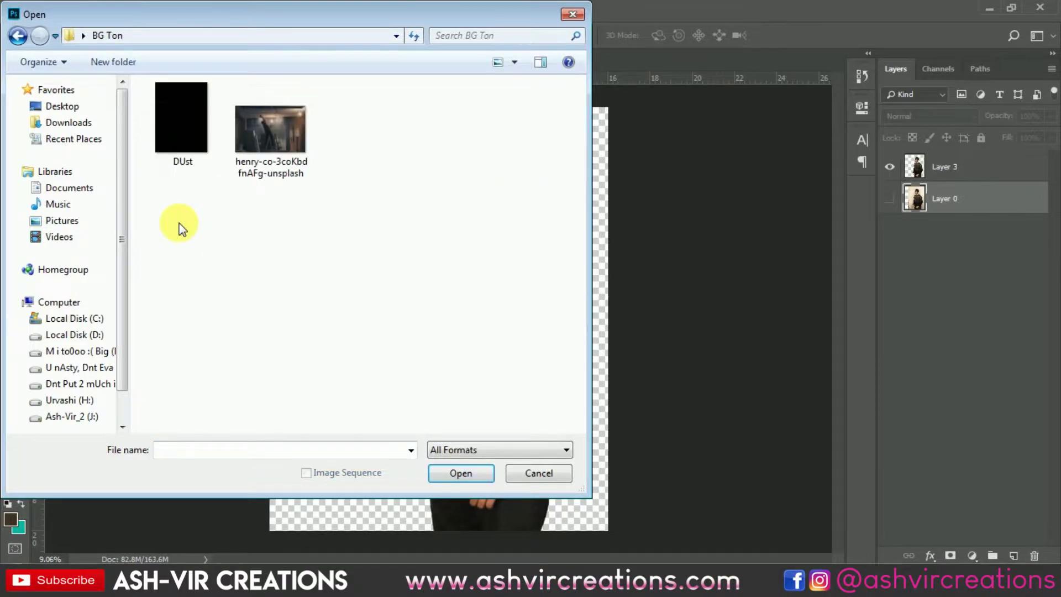
double_click(260, 148)
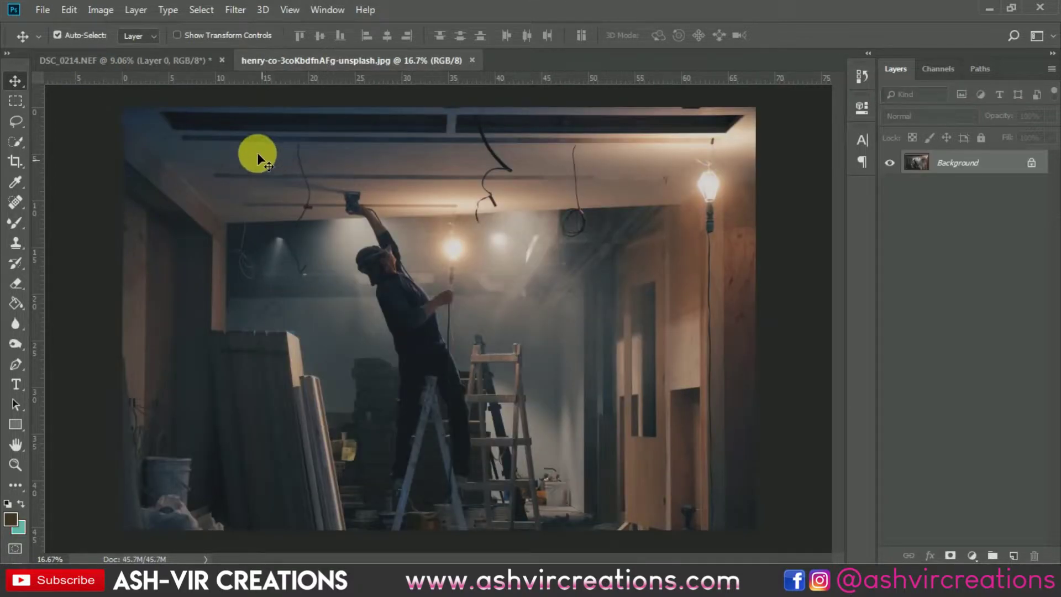
key(ctrl+minus)
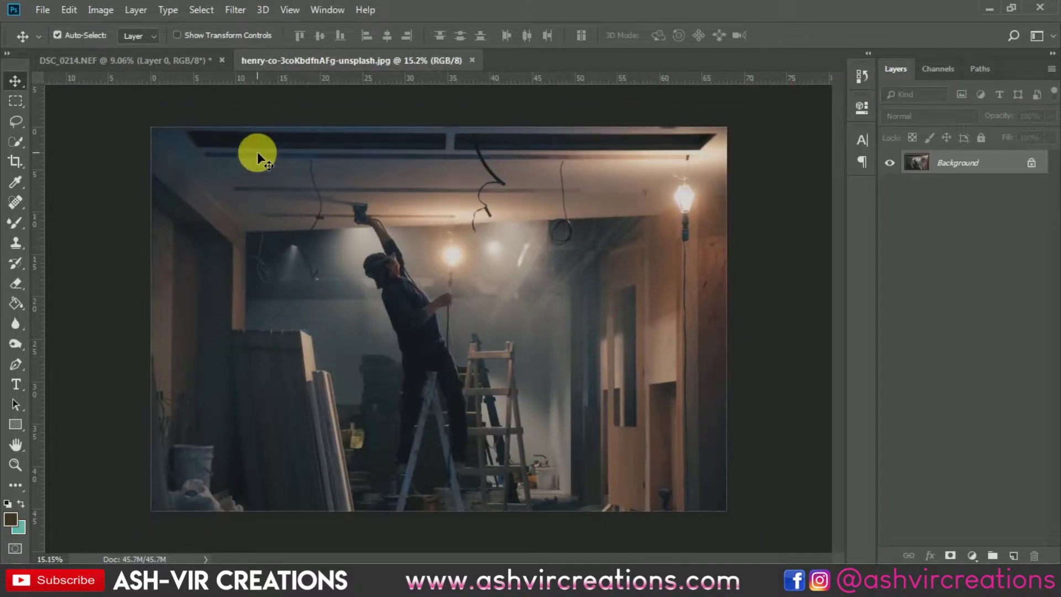
Bring the construction-room image into the DSC_0214.NEF document as a layer beneath the man's cutout.
click(189, 65)
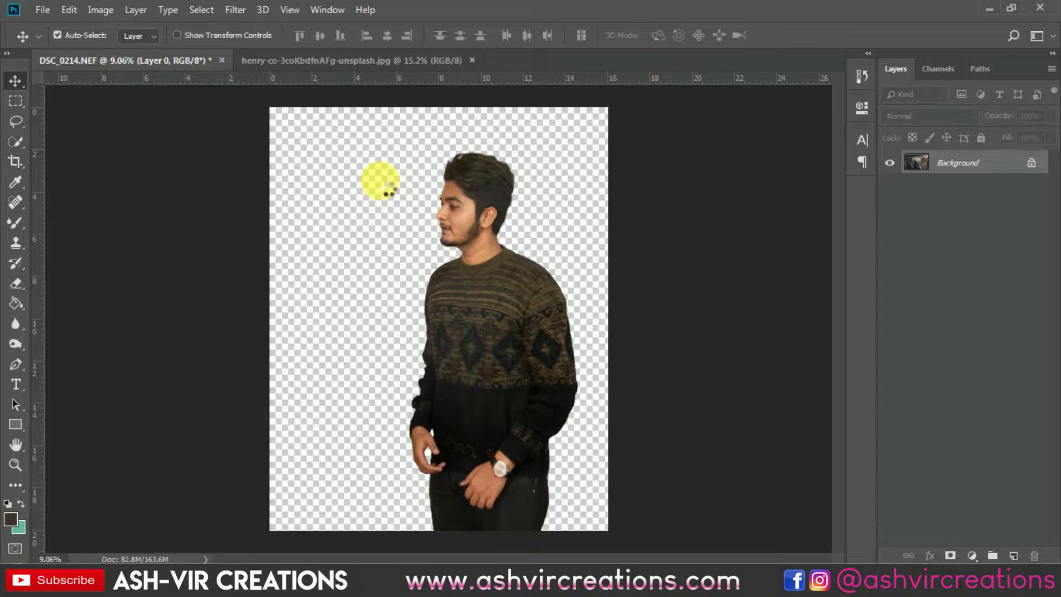
drag(380, 182, 443, 281)
scroll(379, 180, down, 1)
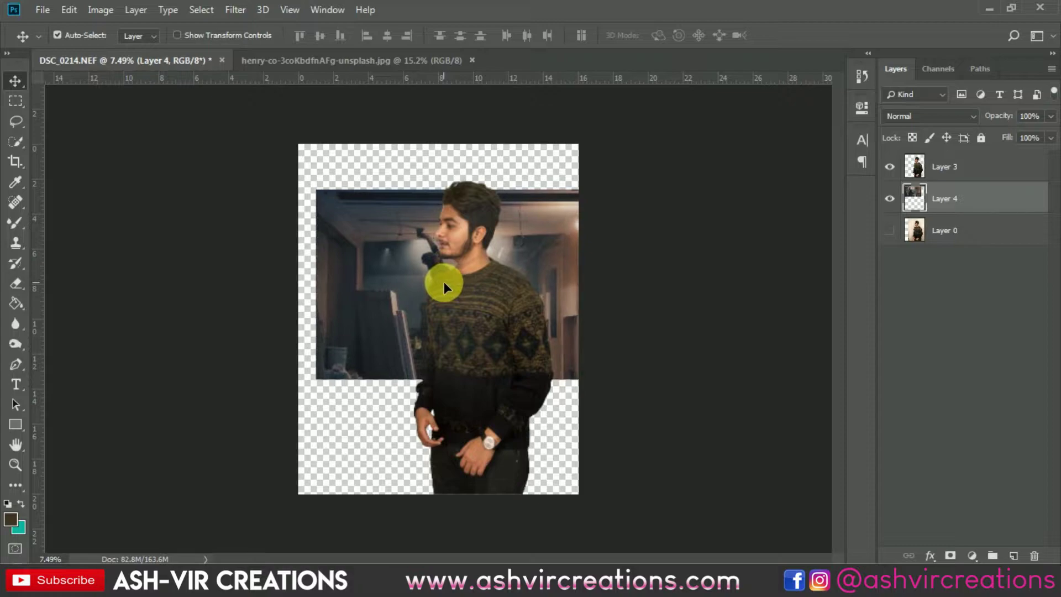
Scale the construction-room layer to about 185% and position it to cover the whole canvas, with the right-hand bulb behind the man.
click(68, 10)
click(151, 266)
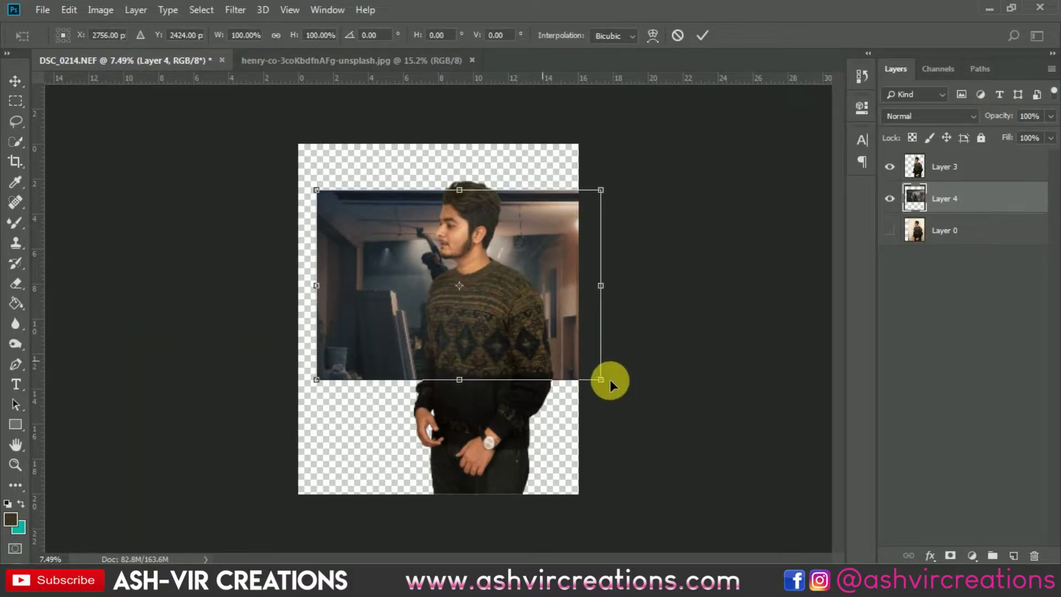
drag(601, 379, 715, 467)
drag(499, 310, 411, 329)
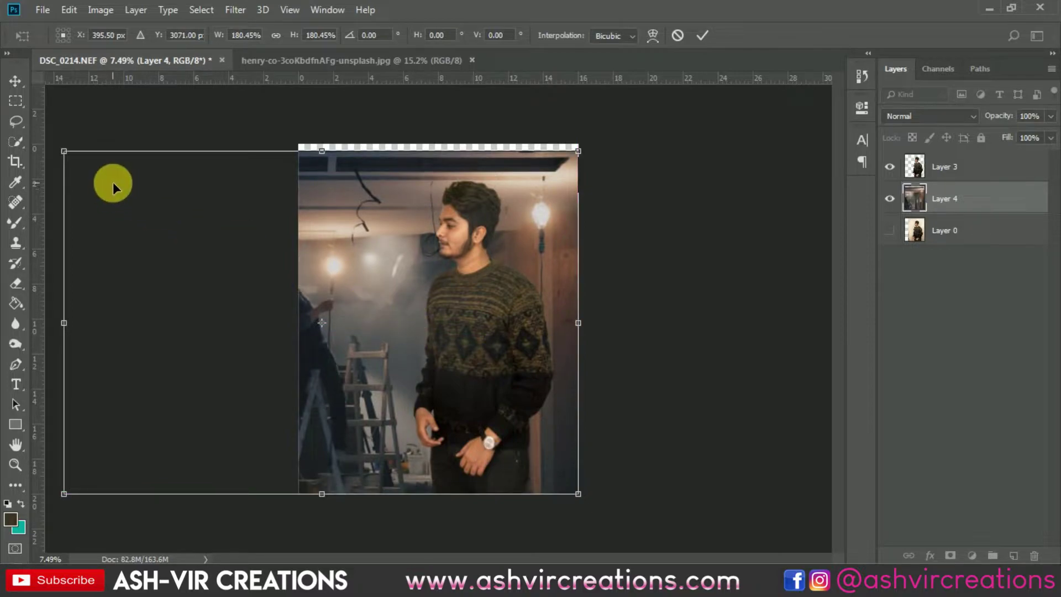
drag(64, 151, 52, 143)
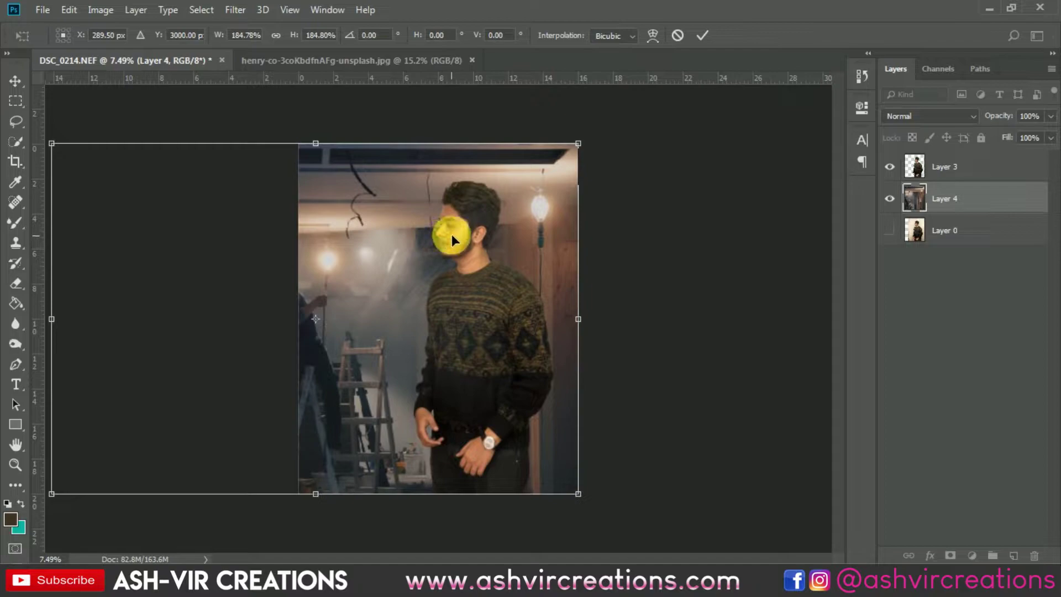
key(Return)
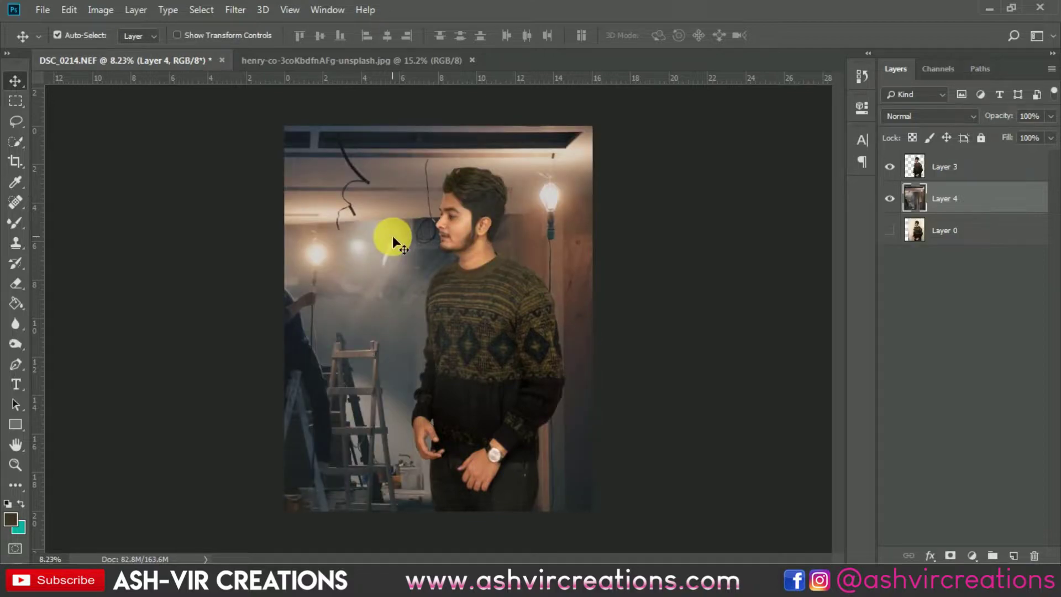
scroll(392, 235, down, 1)
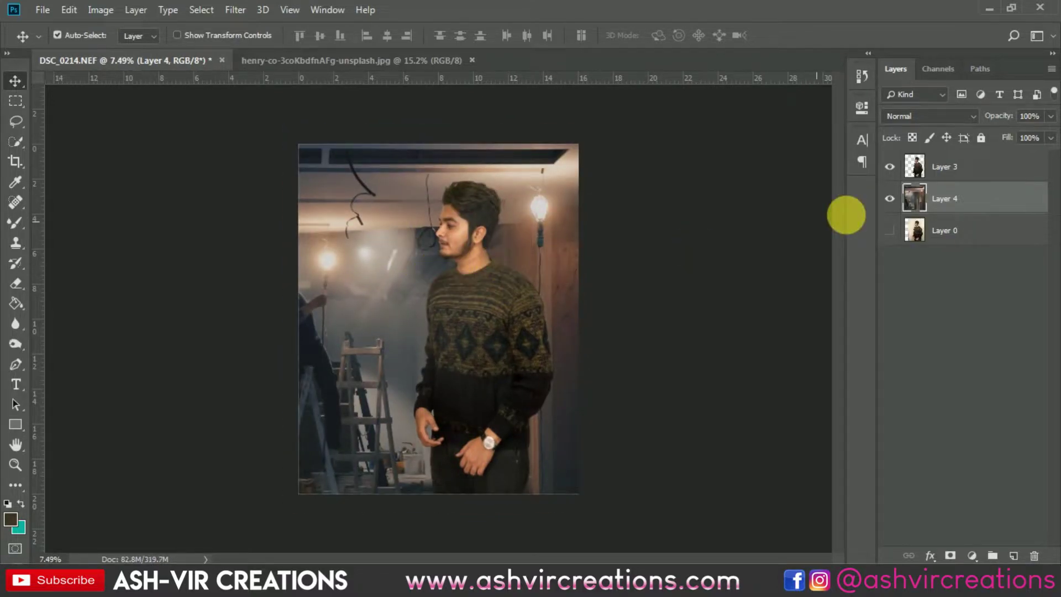
Add a Levels adjustment clipped to the background layer, with the black input at 26 and the white input at 241.
click(973, 555)
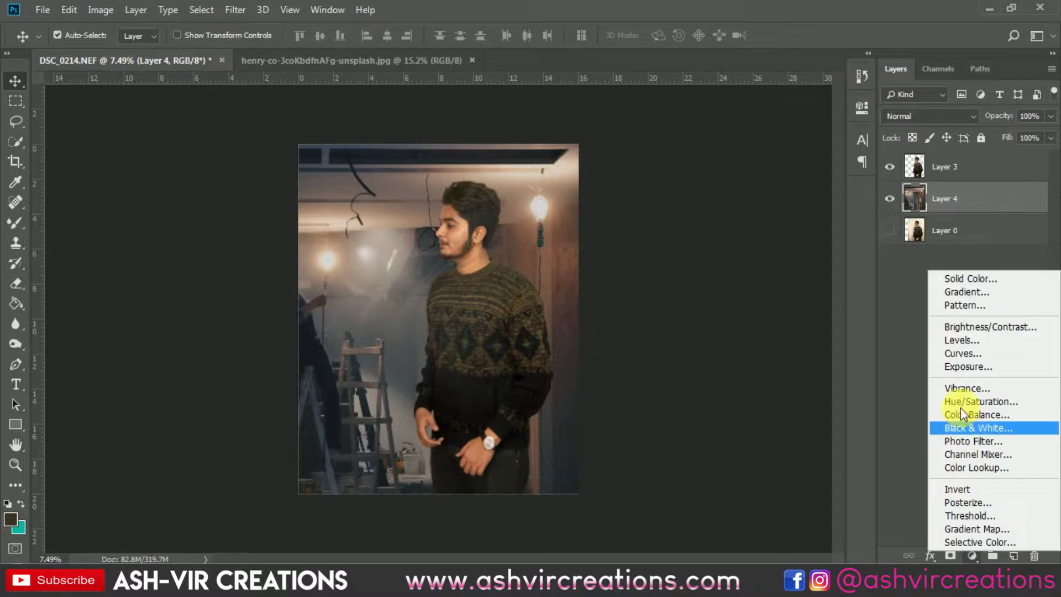
click(955, 343)
click(727, 365)
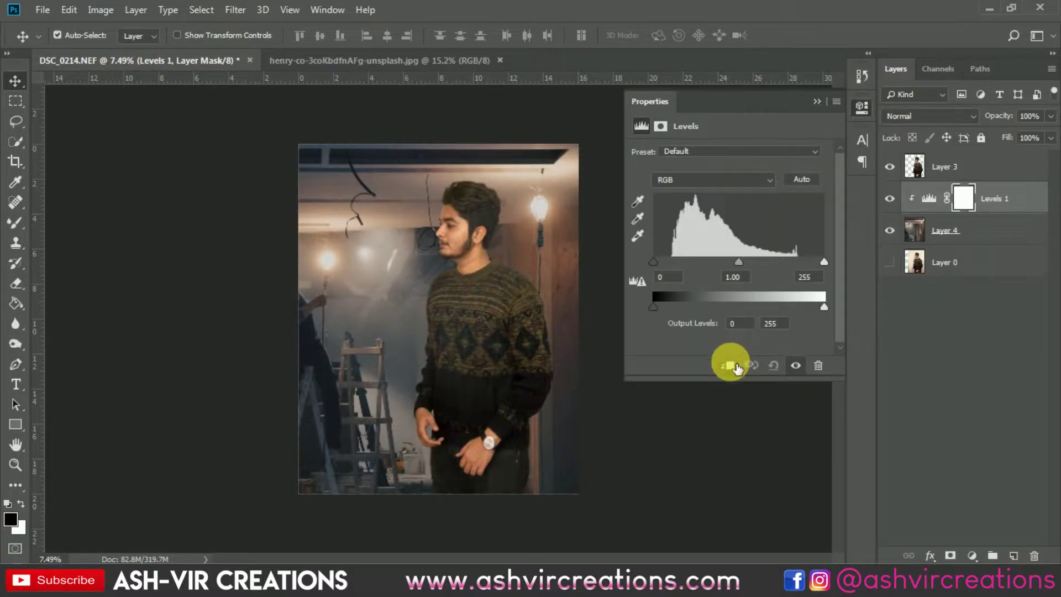
drag(653, 261, 671, 260)
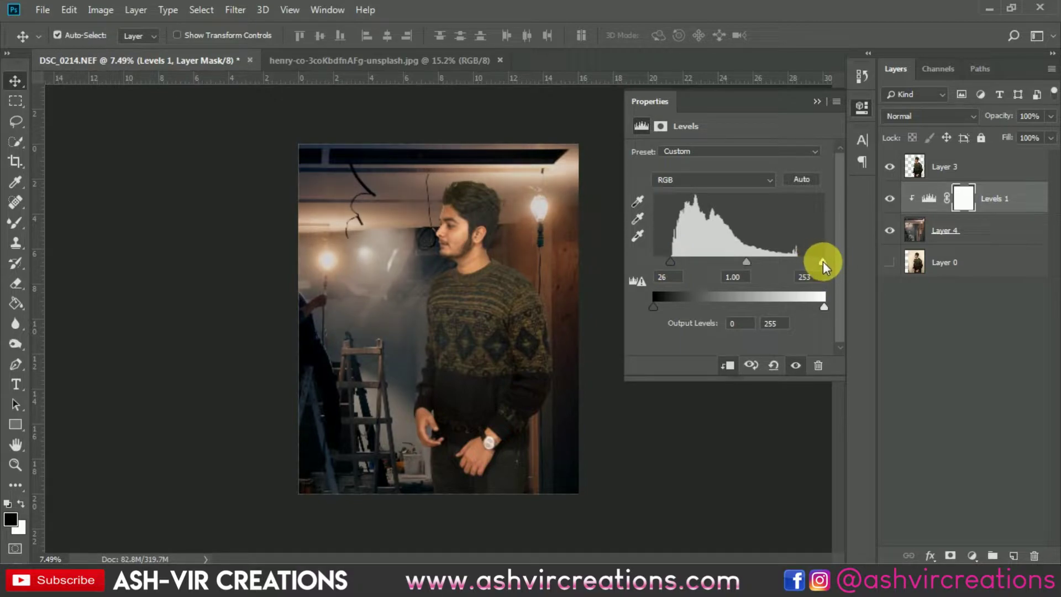
mouse_move(824, 262)
mouse_down()
mouse_move(788, 261)
mouse_move(826, 265)
mouse_move(814, 264)
mouse_up()
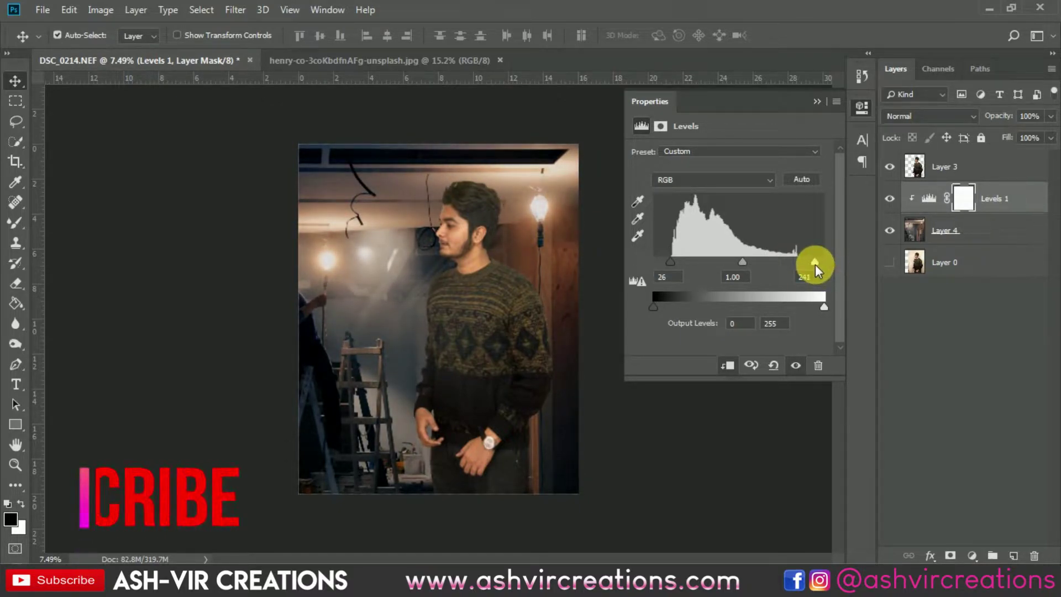
click(816, 102)
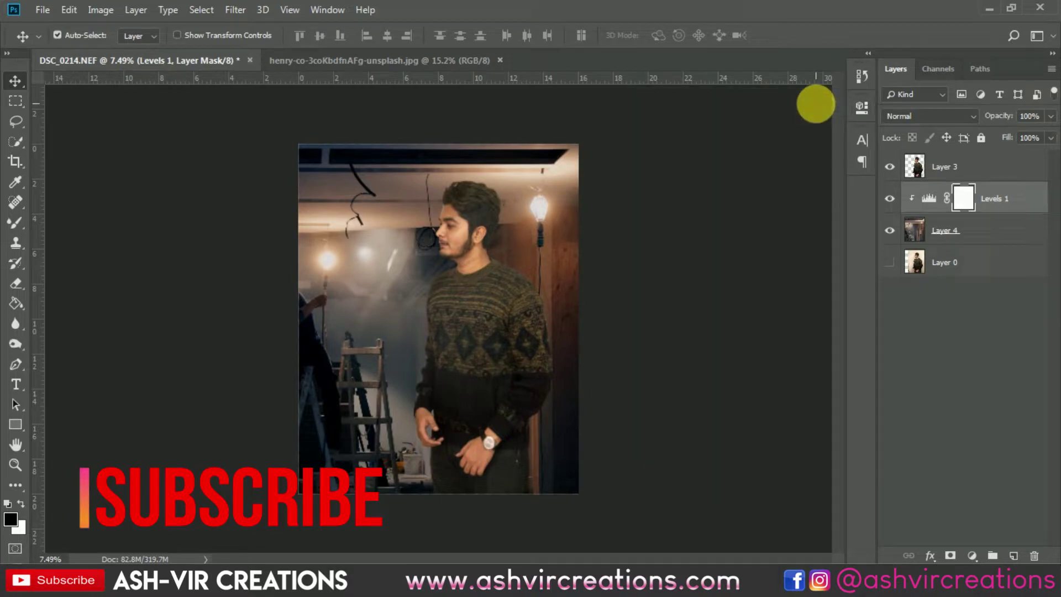
Compare the background with and without its Levels adjustment.
click(889, 199)
click(889, 199)
click(889, 198)
click(889, 199)
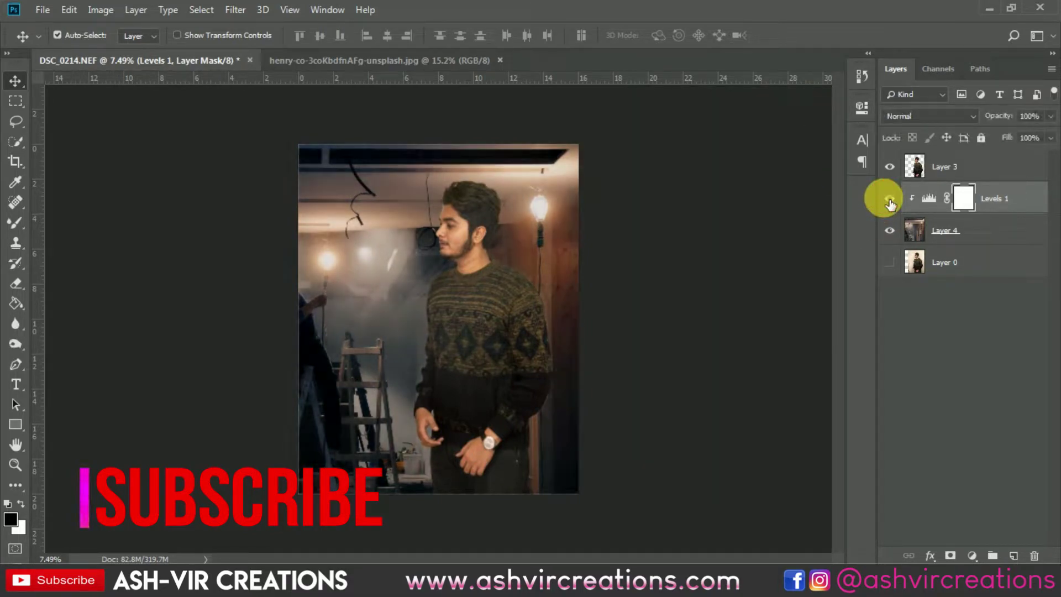
Duplicate the man's cutout layer, set the copy's blend mode to Soft Light and compare its effect.
click(956, 169)
scroll(446, 223, up, 5)
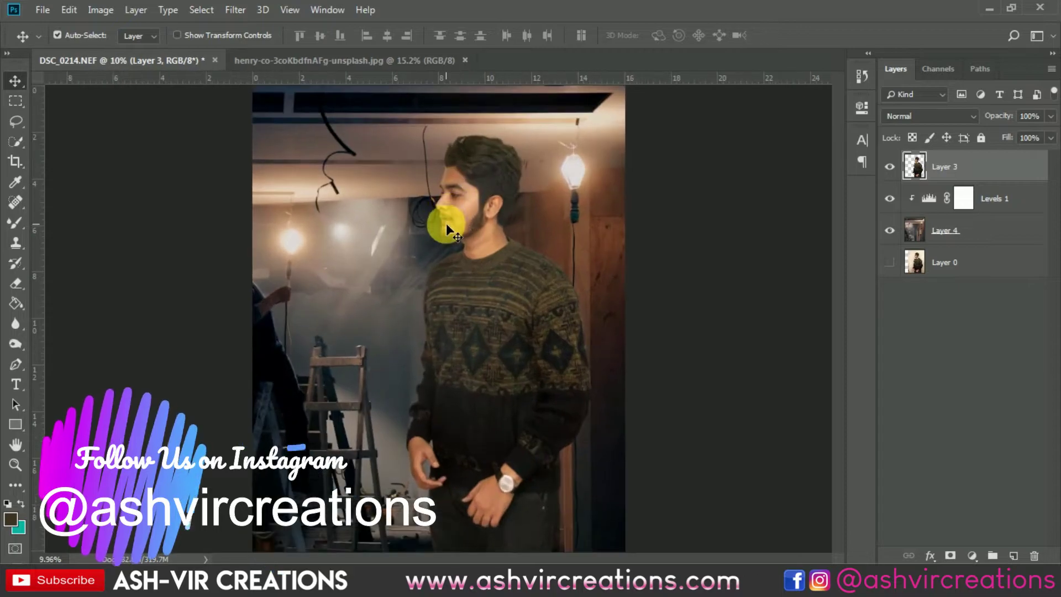
scroll(467, 171, down, 5)
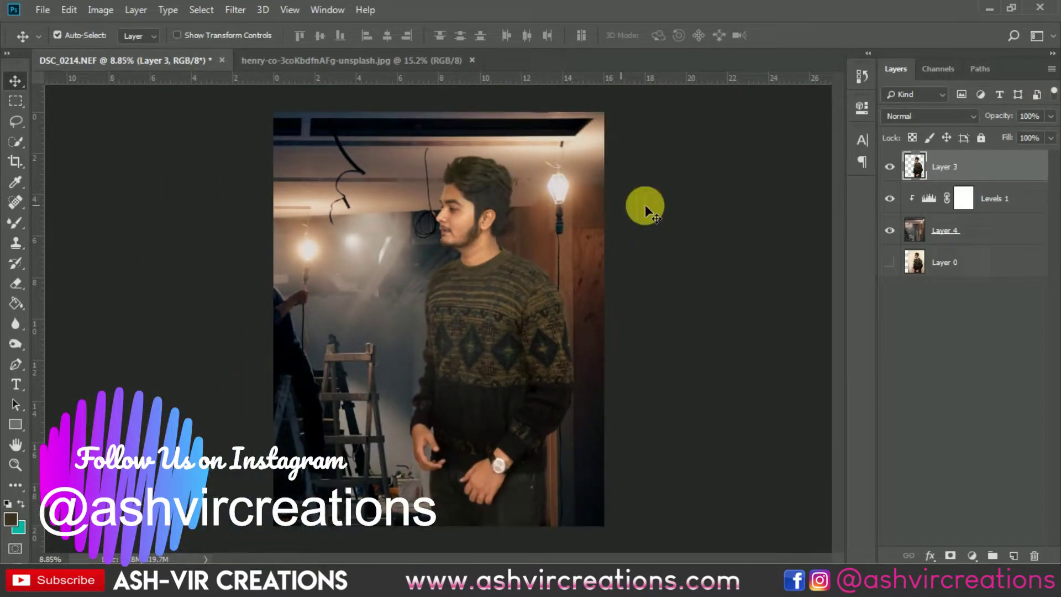
right_click(946, 166)
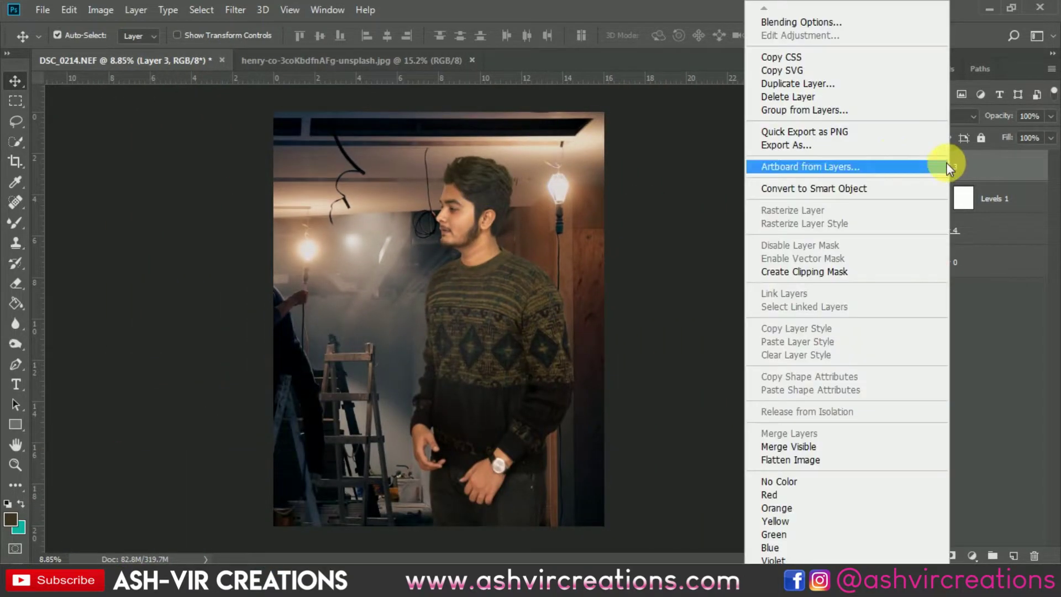
click(787, 84)
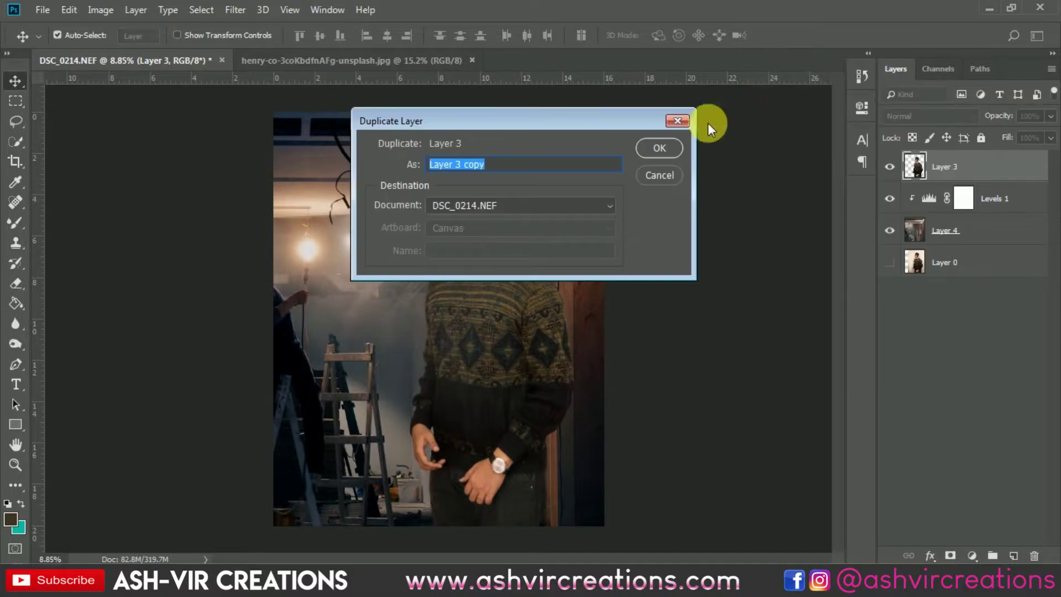
click(675, 149)
click(897, 116)
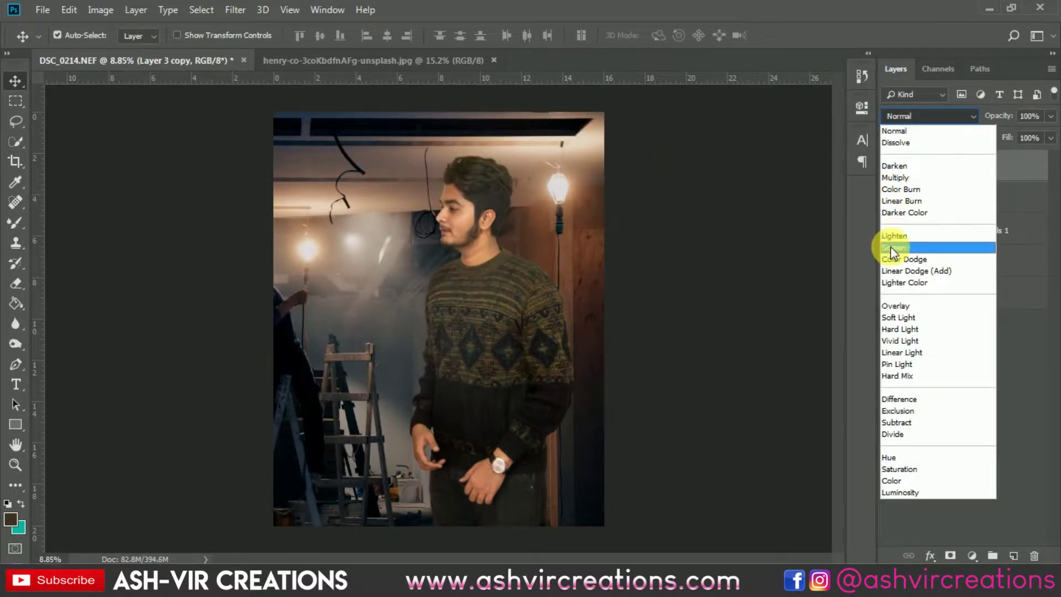
click(896, 319)
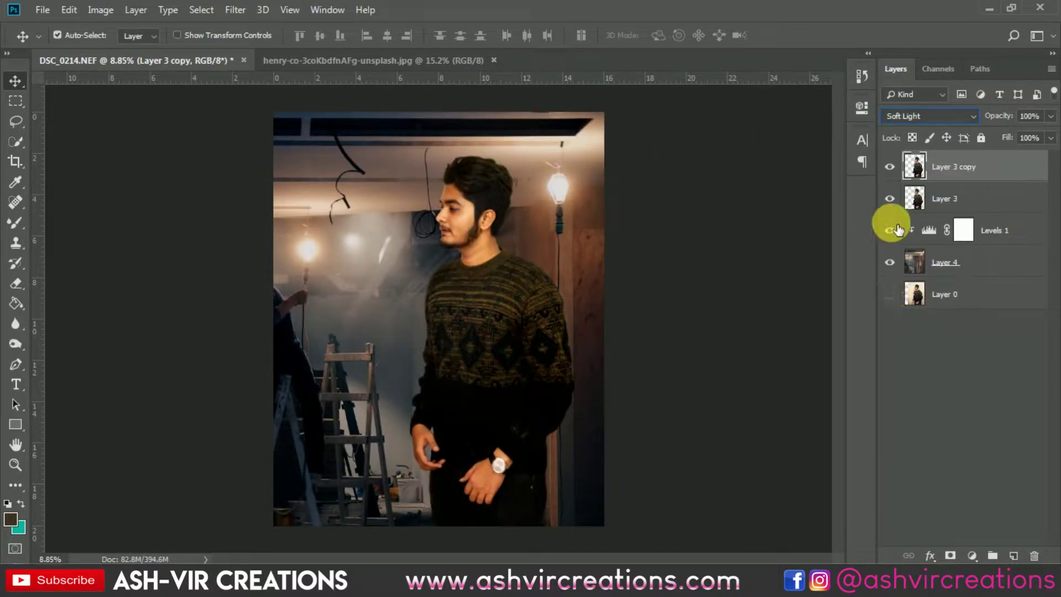
click(889, 167)
click(889, 167)
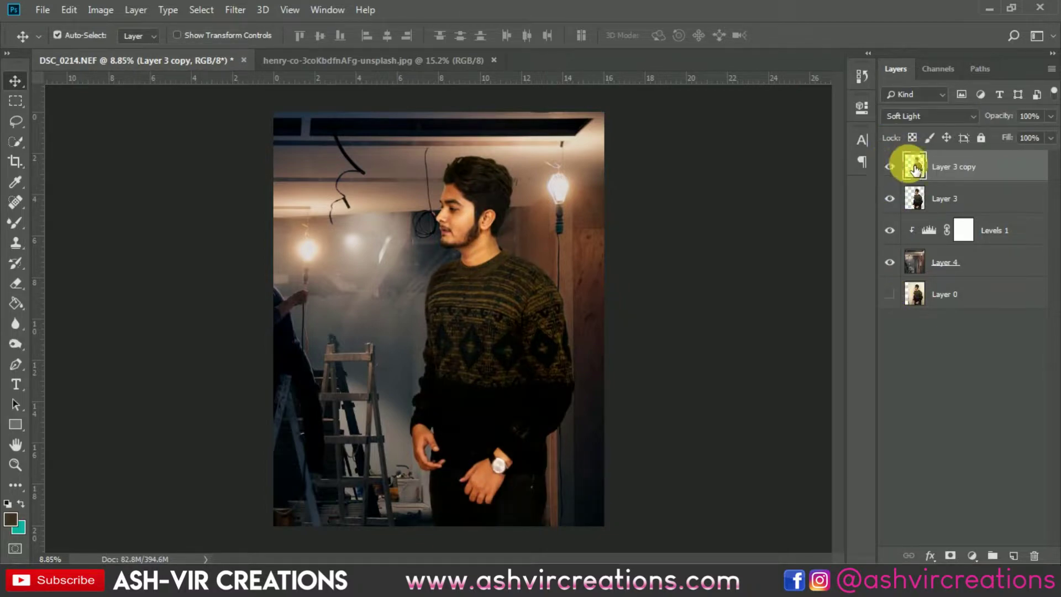
Lower the Soft Light copy's opacity to 28% and compare the man with and without it.
click(997, 116)
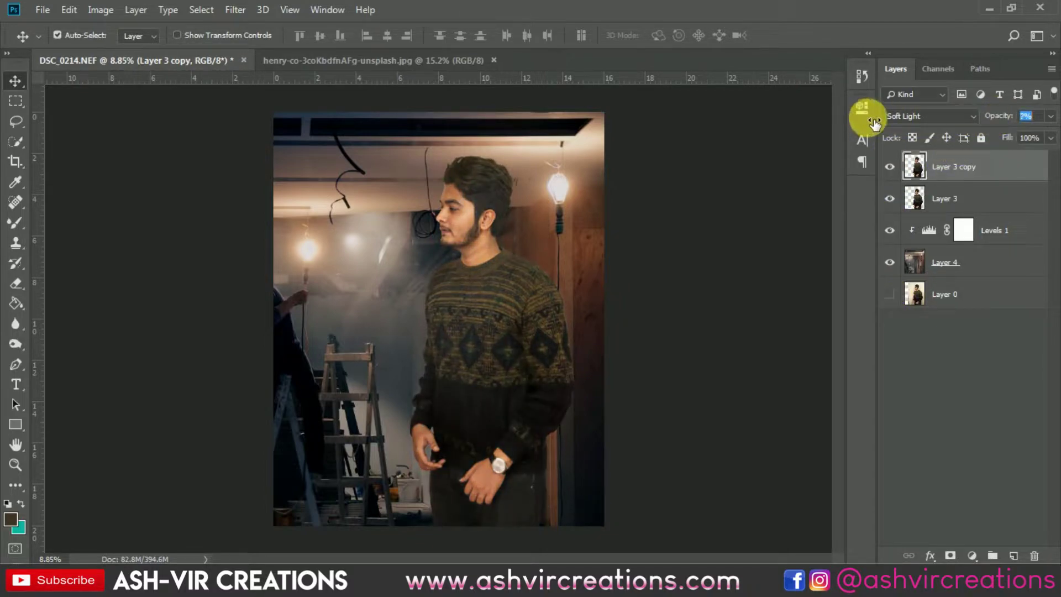
drag(874, 123, 891, 124)
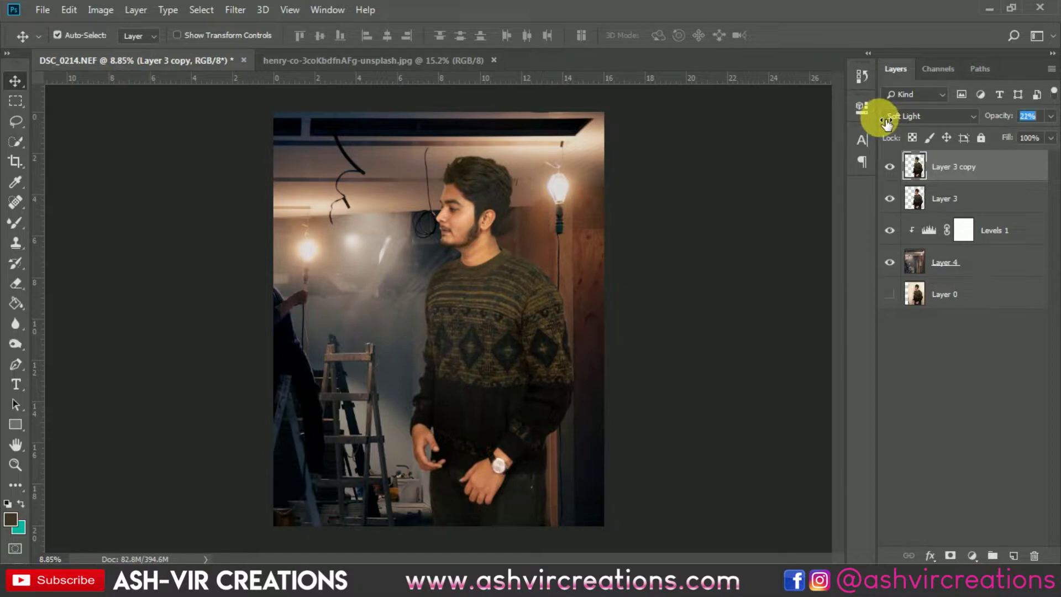
click(890, 165)
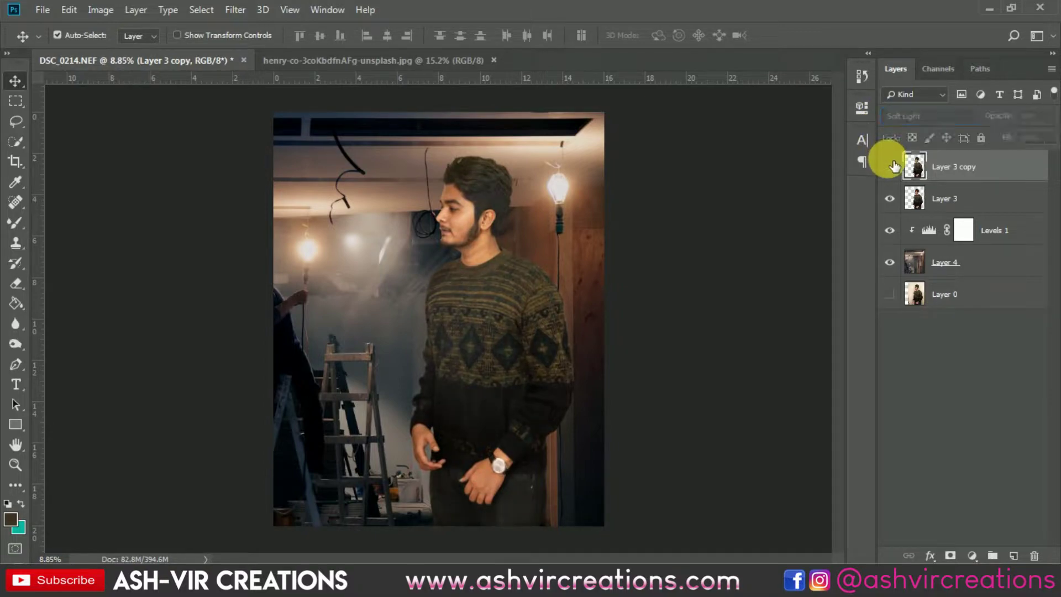
click(891, 165)
click(890, 165)
click(891, 165)
click(890, 165)
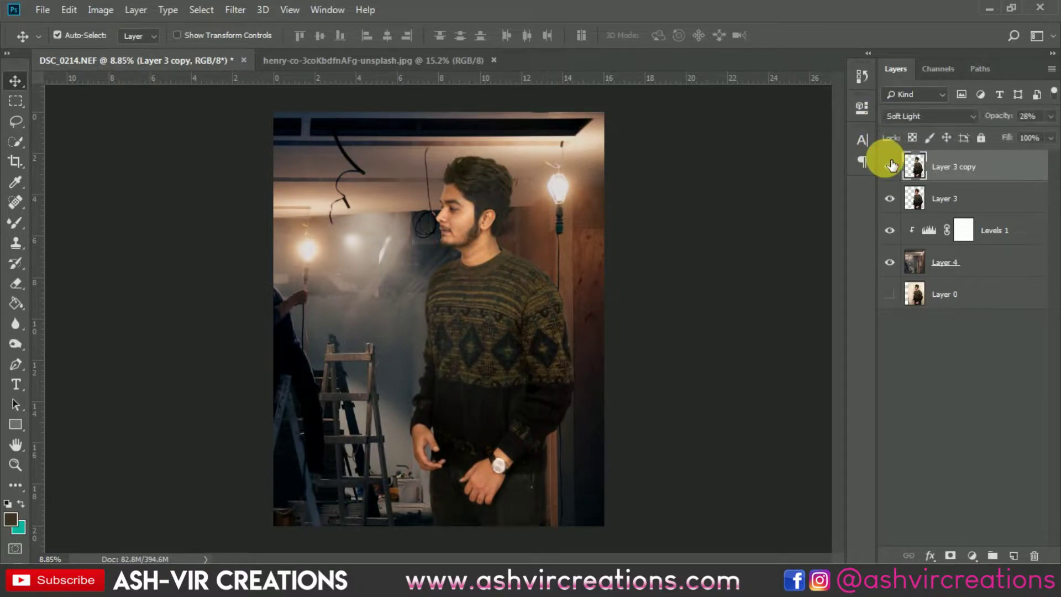
Merge the Soft Light copy with the man's original cutout layer.
shift+click(957, 198)
right_click(959, 196)
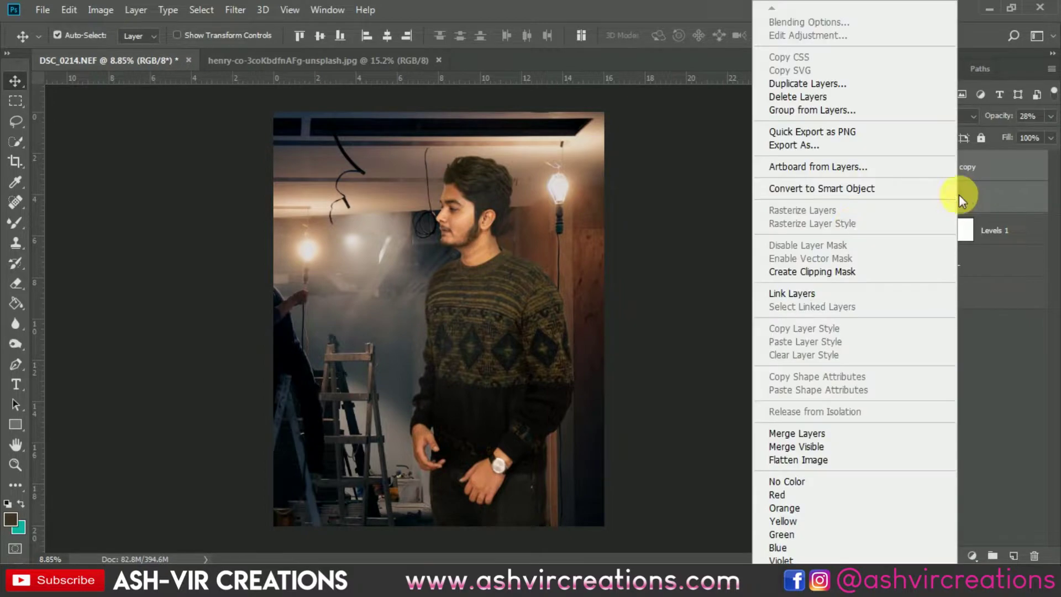
click(795, 433)
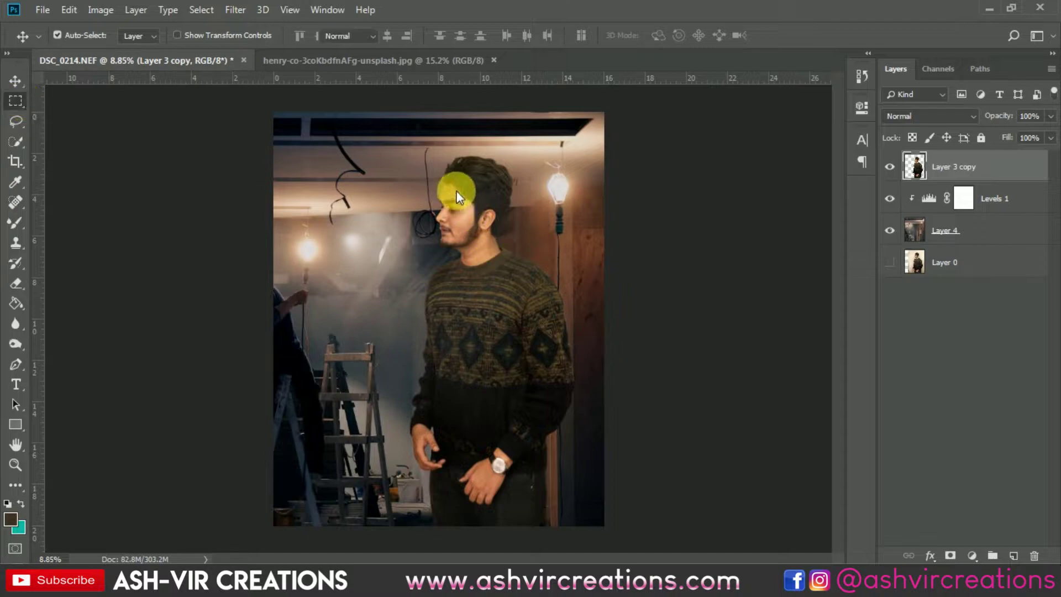
Fill a rectangular selection around the man's head and chest with 50% Gray on a new layer, and deselect.
drag(397, 141, 561, 318)
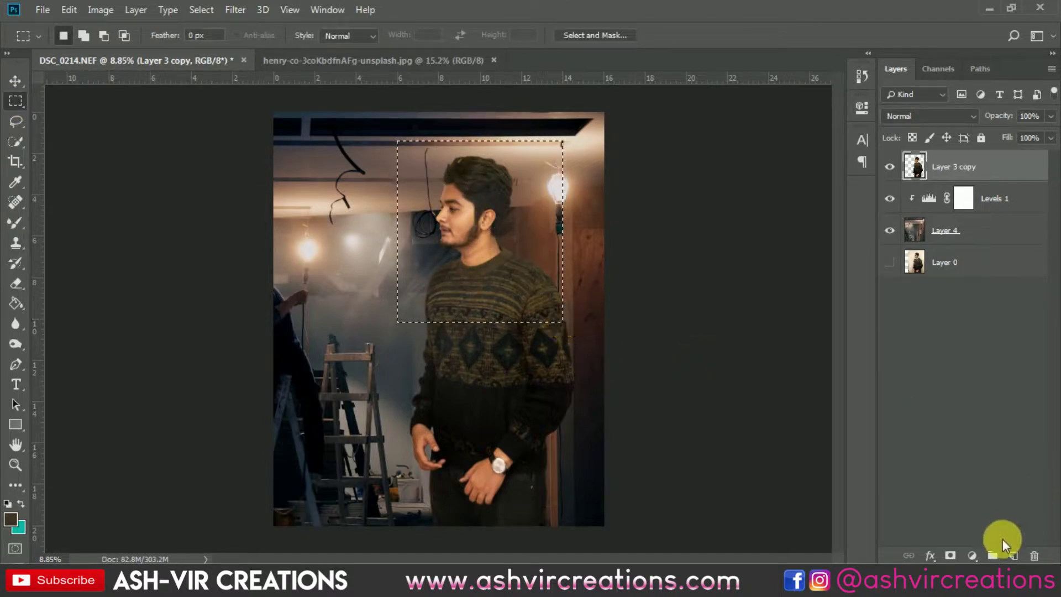
click(1013, 555)
right_click(489, 222)
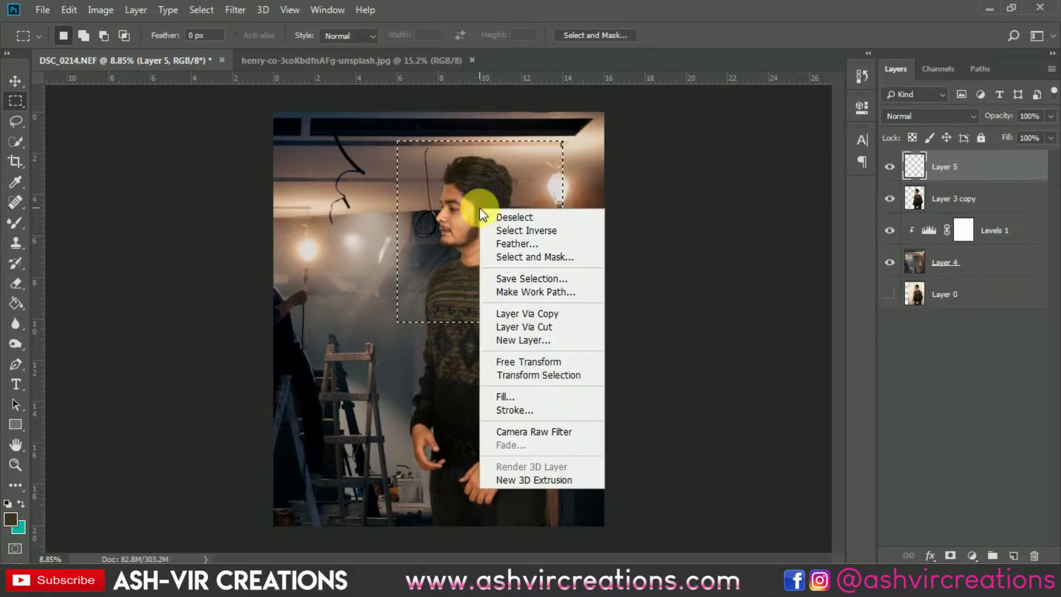
click(515, 394)
click(563, 139)
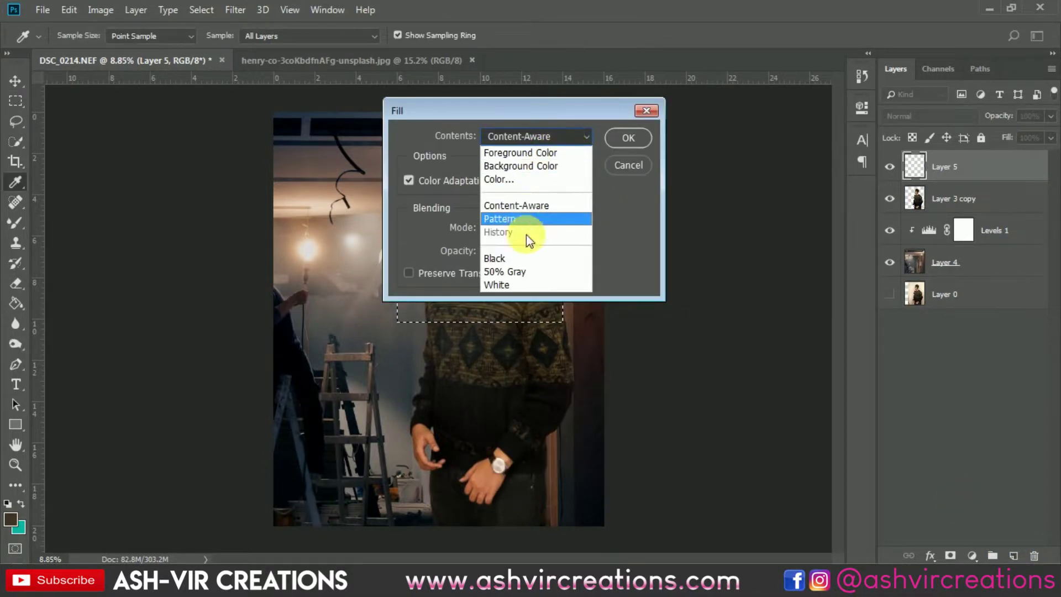
click(526, 269)
click(618, 137)
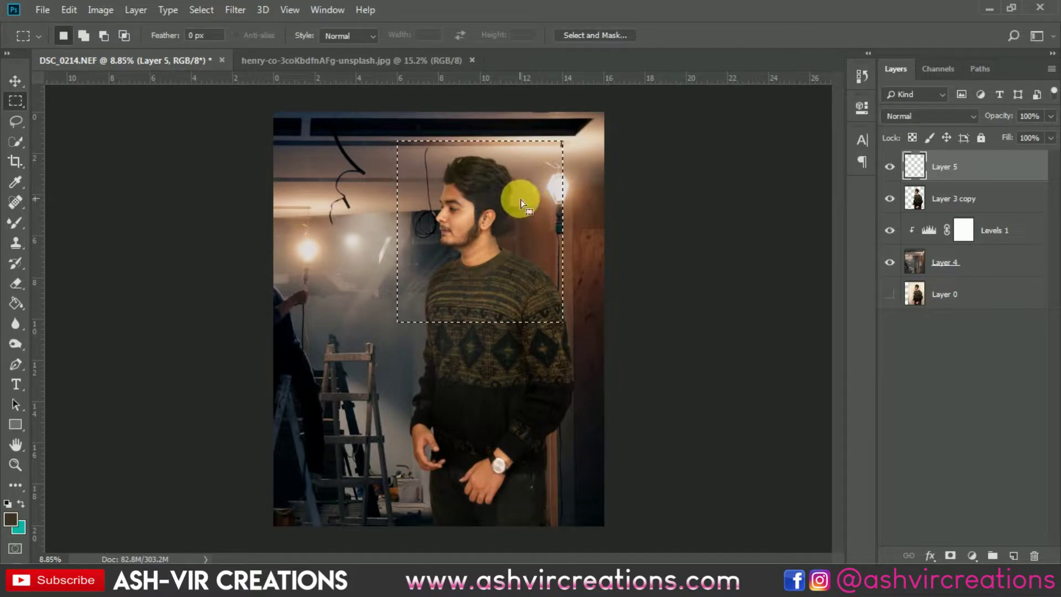
key(ctrl+d)
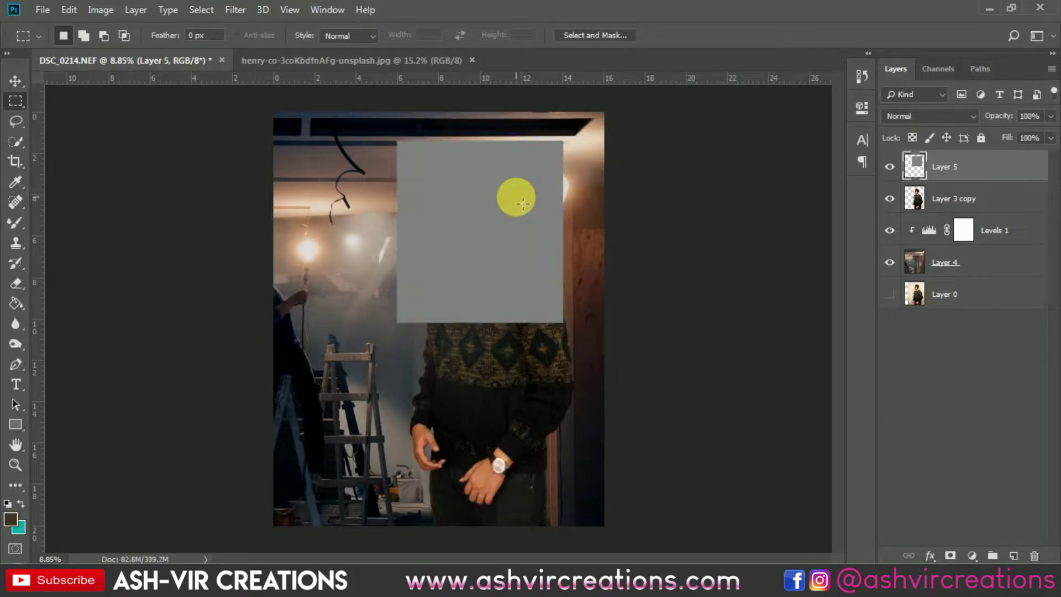
Clip the gray layer to the man's cutout and set its blend mode to Overlay.
key(v)
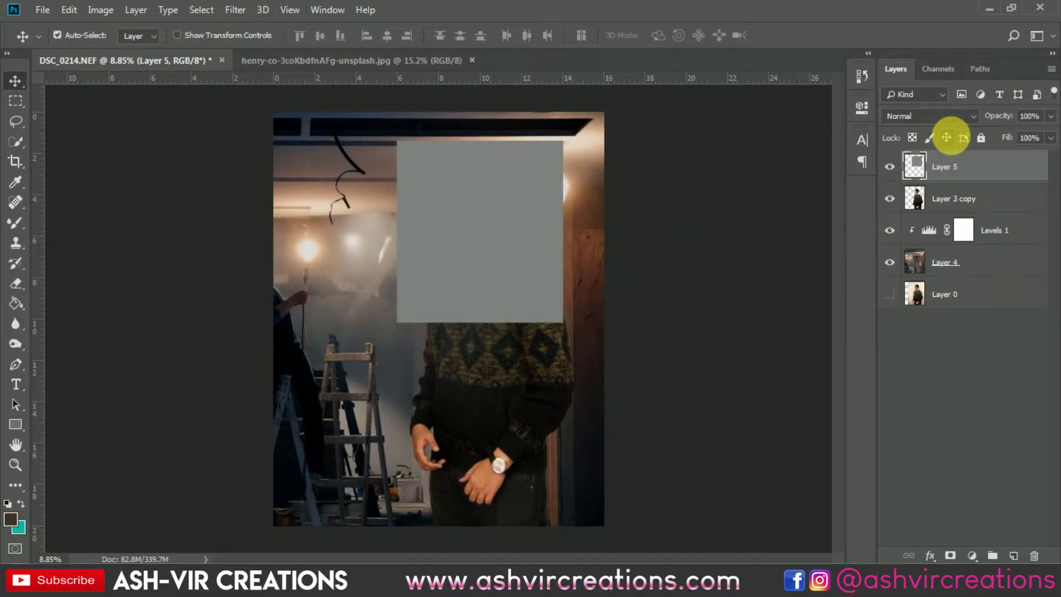
right_click(960, 166)
click(820, 270)
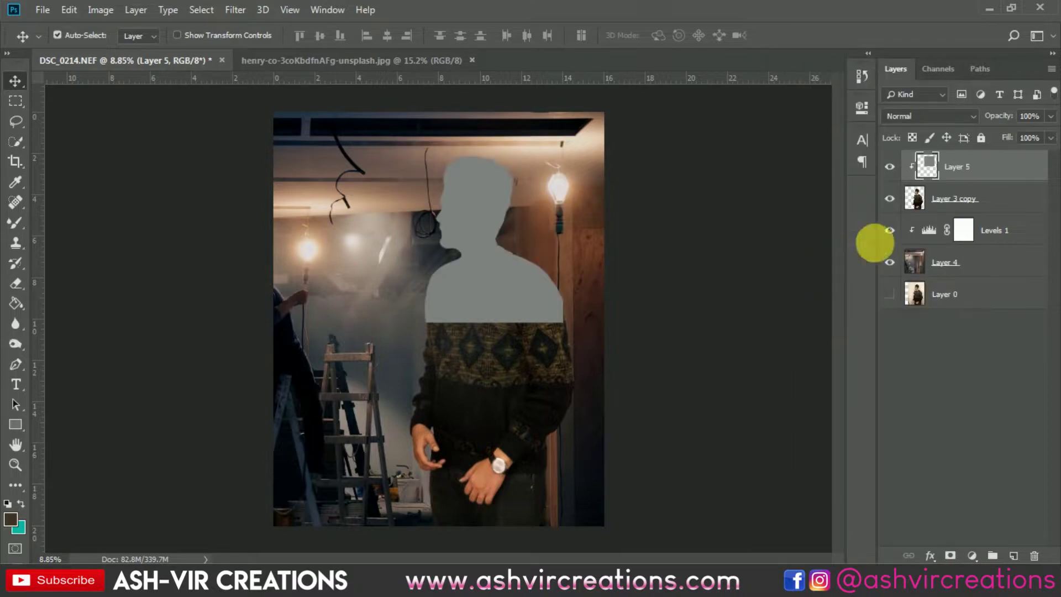
click(915, 115)
click(896, 306)
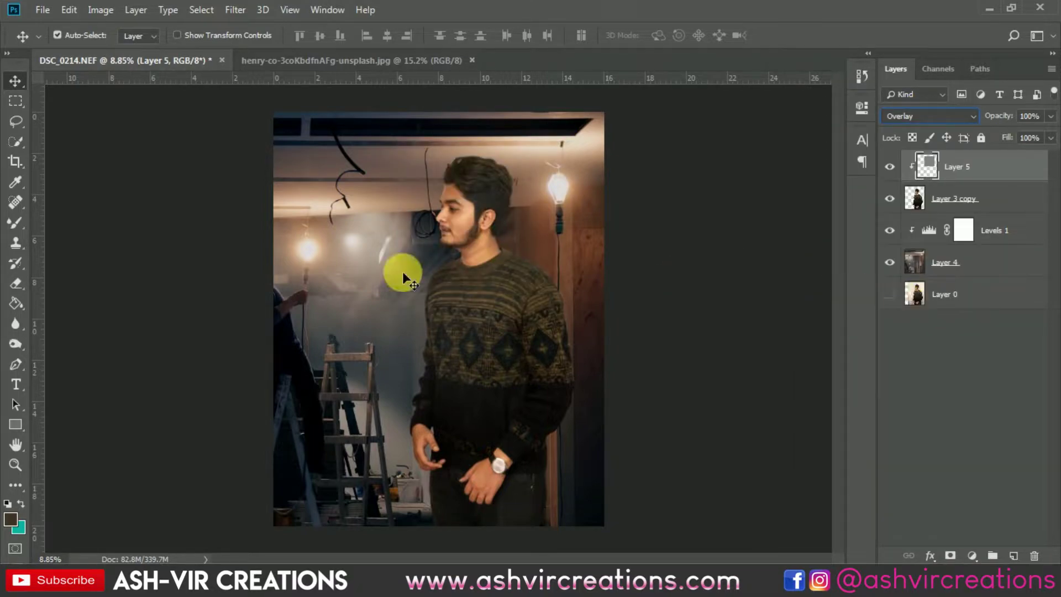
Darken the shadow areas of the man's face on the gray layer with the Burn tool, range Midtones and exposure 9%.
click(16, 347)
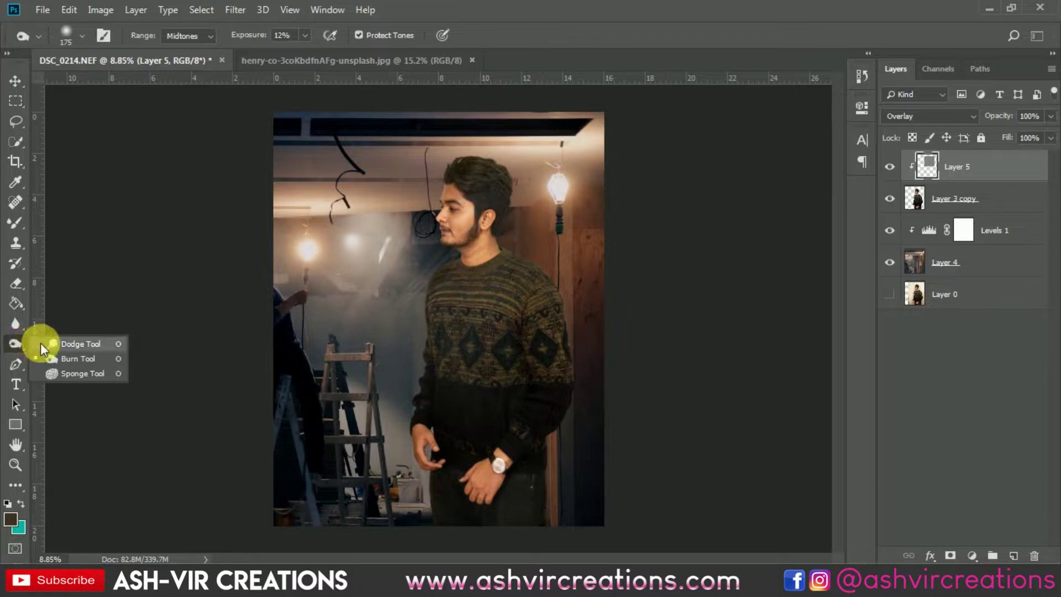
click(55, 357)
drag(466, 304, 535, 280)
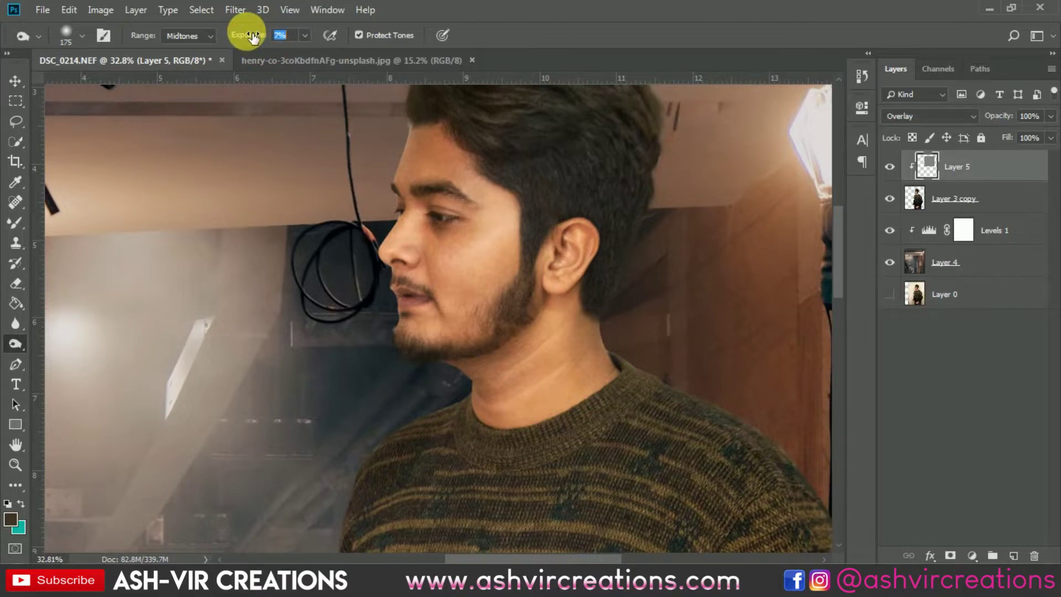
mouse_move(439, 257)
mouse_down()
mouse_move(457, 277)
mouse_move(520, 289)
mouse_move(447, 347)
mouse_move(519, 285)
mouse_move(462, 320)
mouse_move(449, 360)
mouse_move(549, 359)
mouse_move(836, 226)
mouse_up()
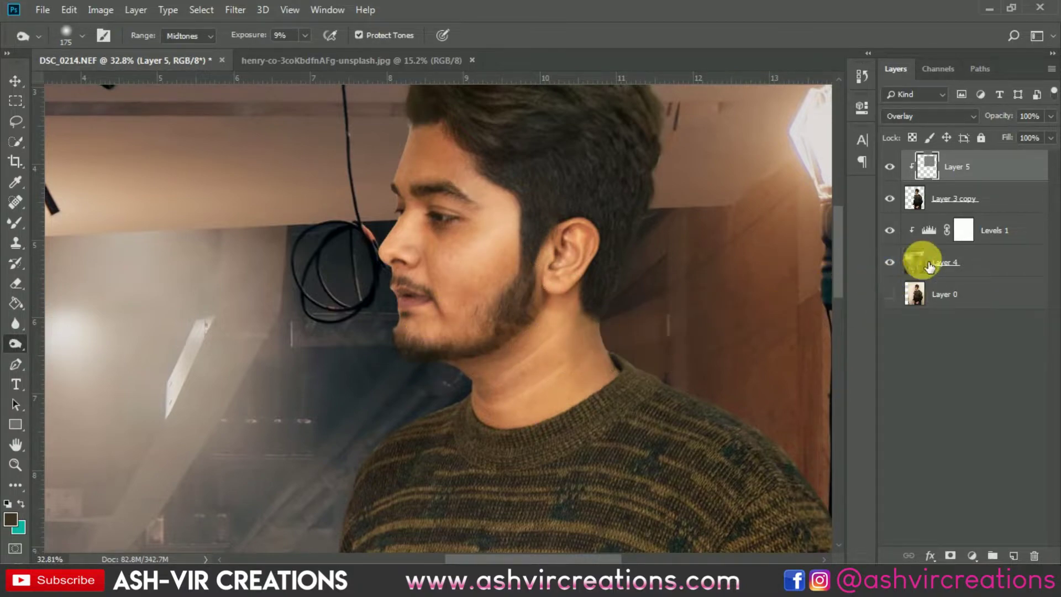
click(891, 167)
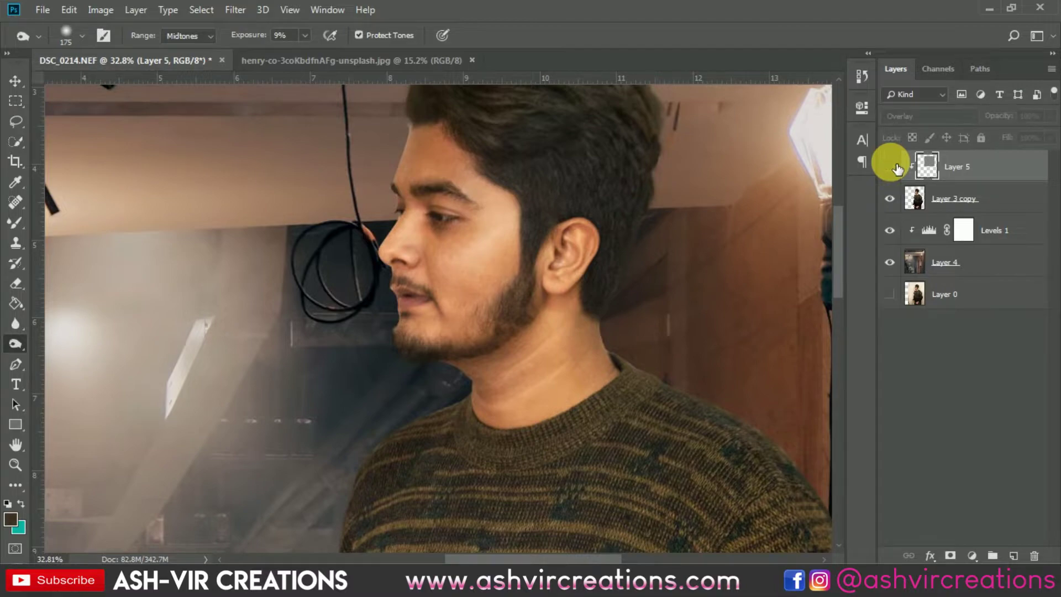
click(891, 167)
Smooth the man's facial skin on the merged cutout layer with the Mixer Brush while the gray layer is hidden.
click(950, 200)
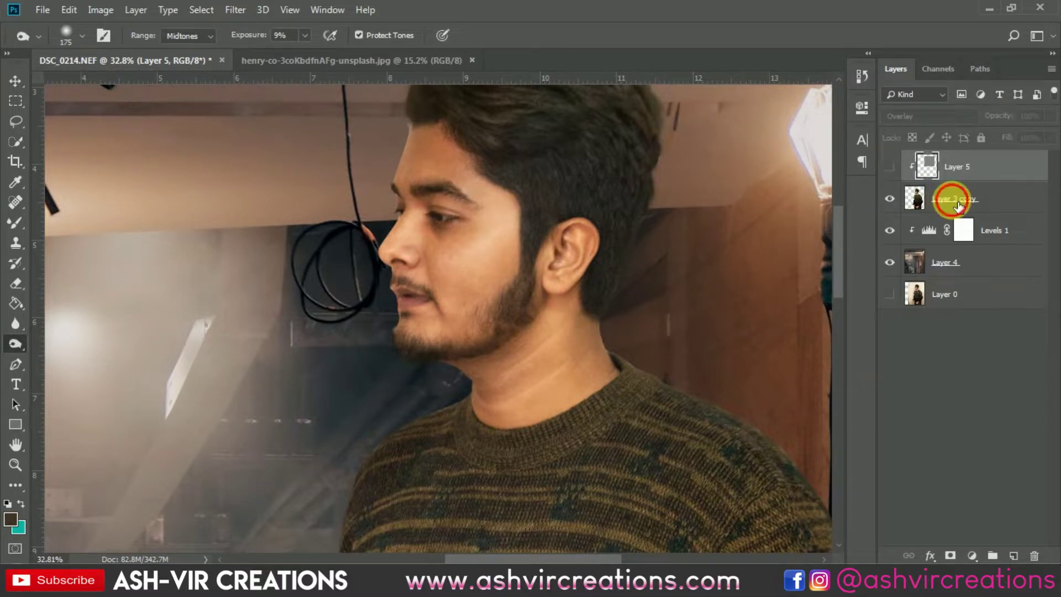
click(18, 224)
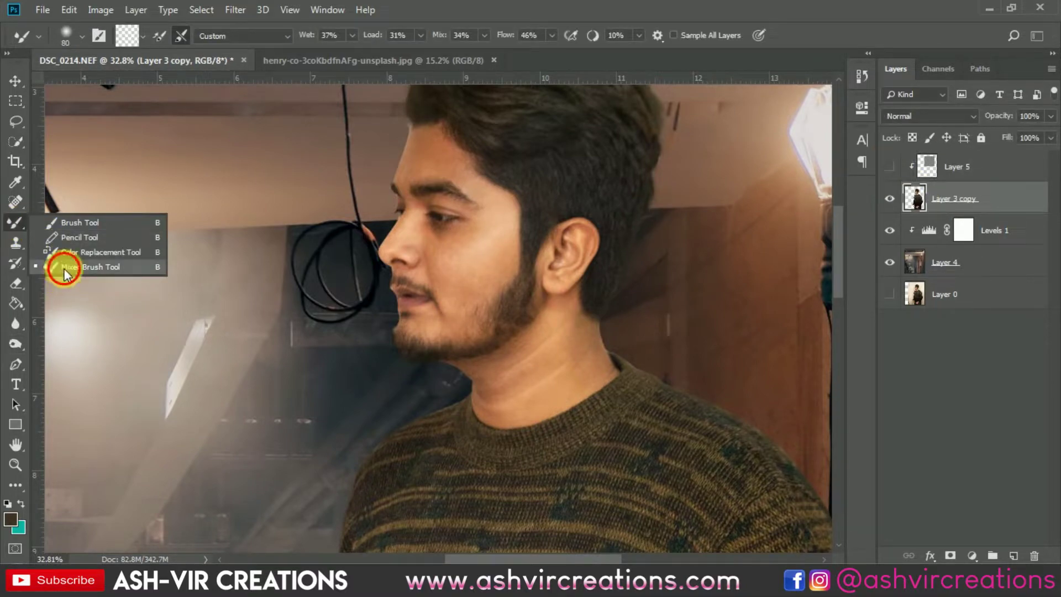
click(64, 268)
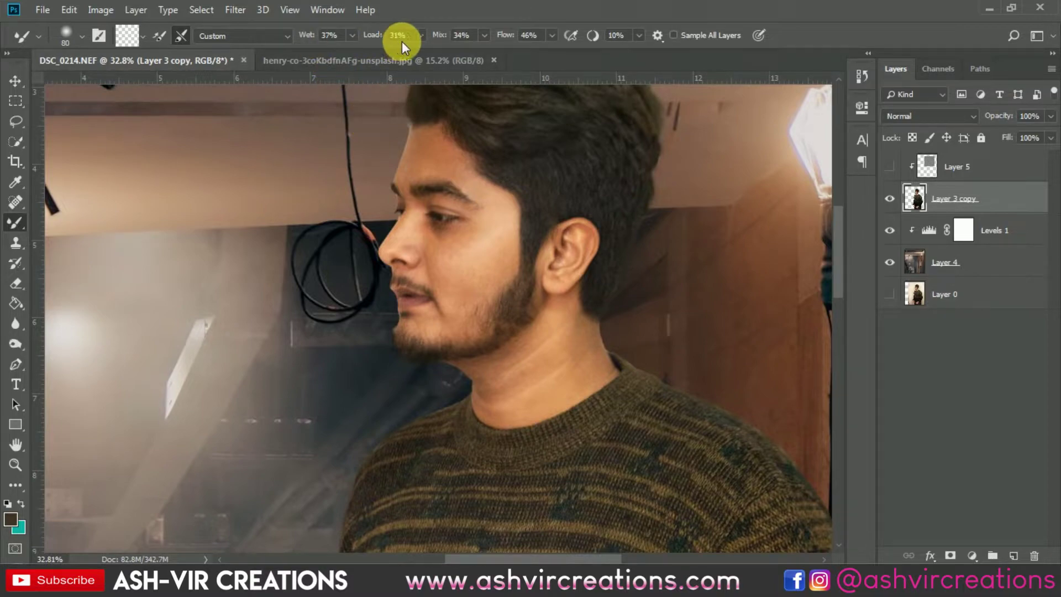
drag(481, 267, 452, 322)
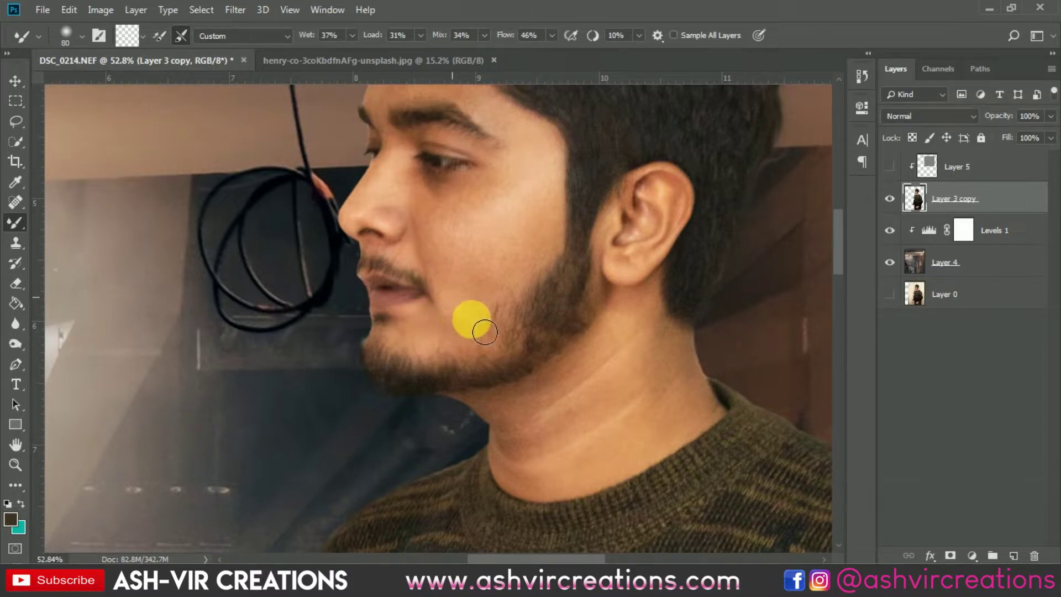
scroll(539, 333, up, 2)
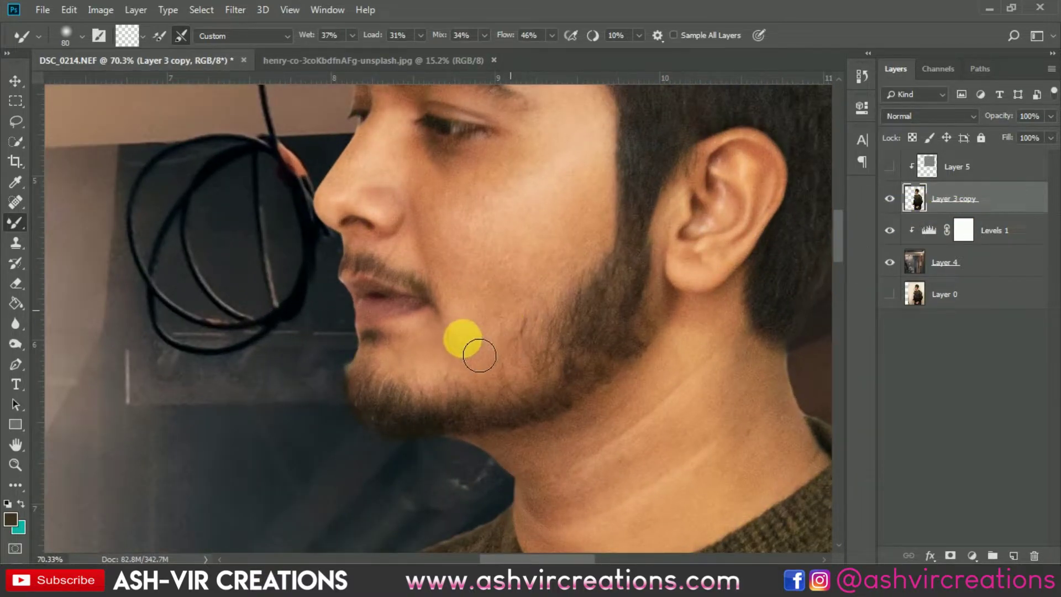
Show the gray Overlay layer again, inspect the retouched face with it, and make the man's cutout layer active.
click(890, 167)
click(972, 174)
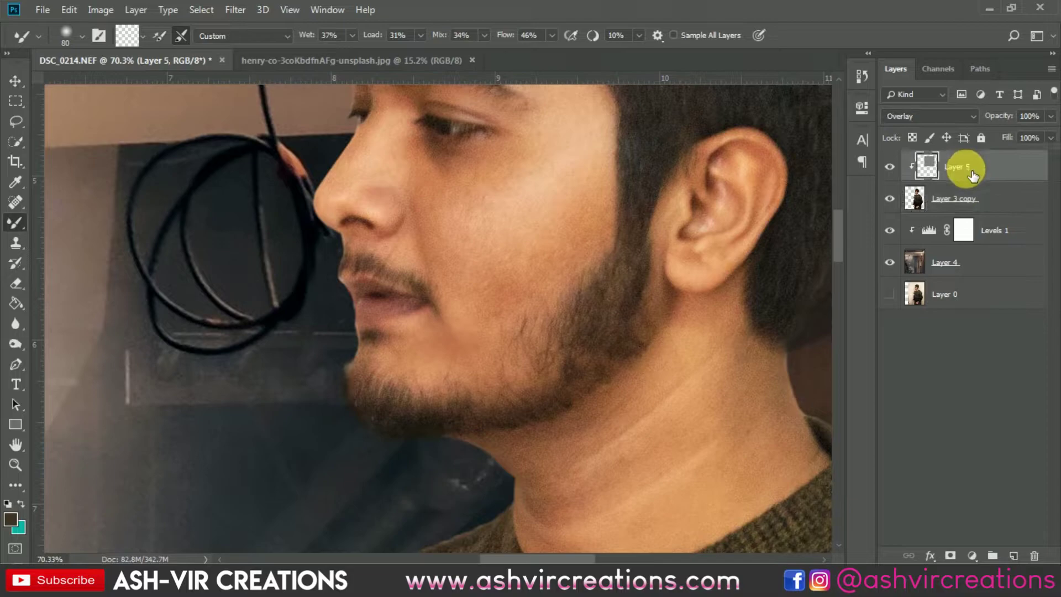
scroll(621, 298, down, 4)
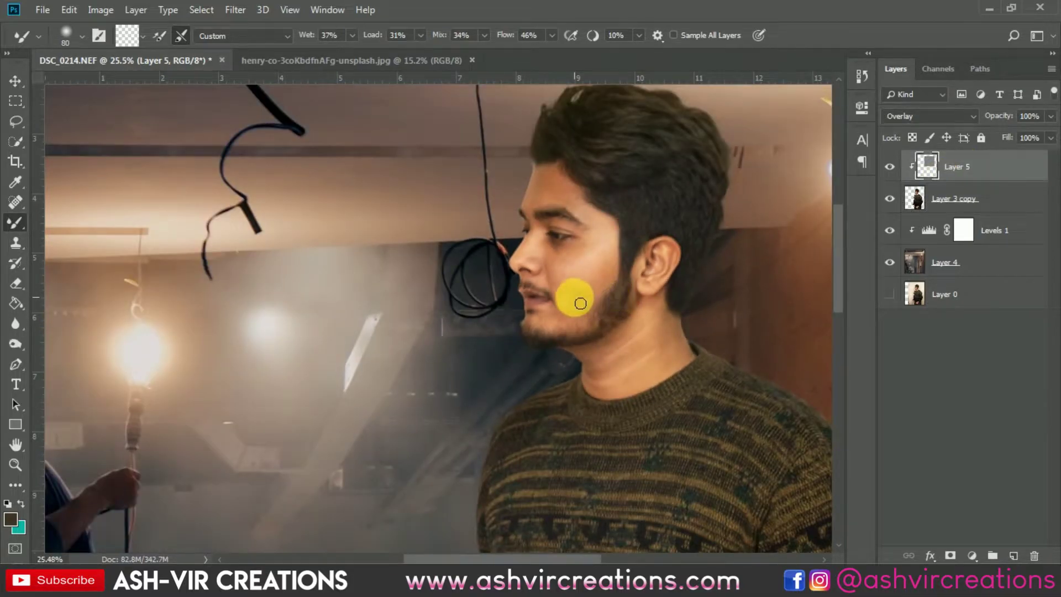
scroll(576, 304, up, 3)
scroll(582, 304, up, 1)
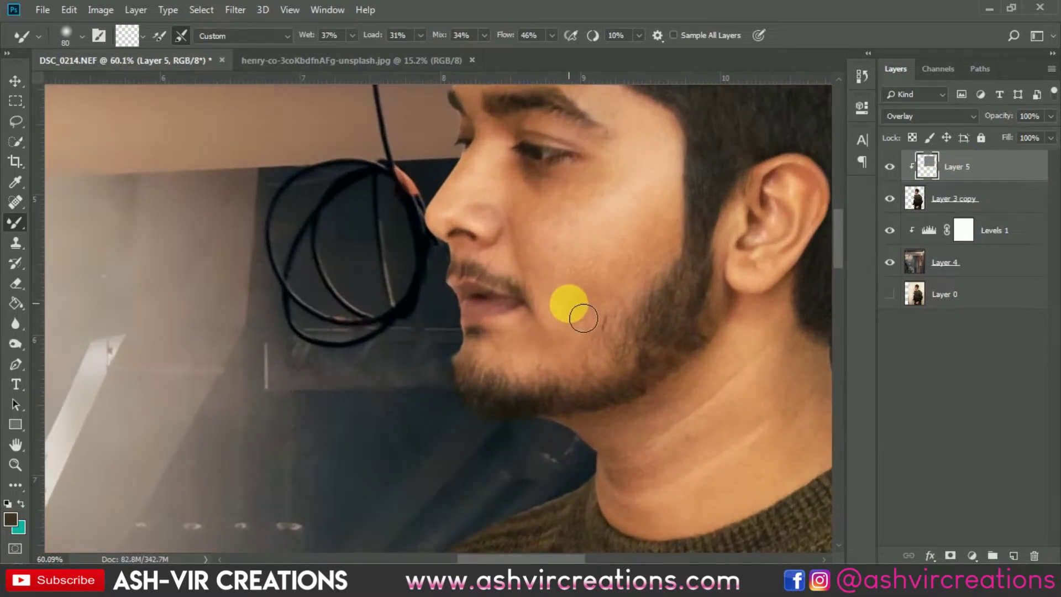
click(916, 199)
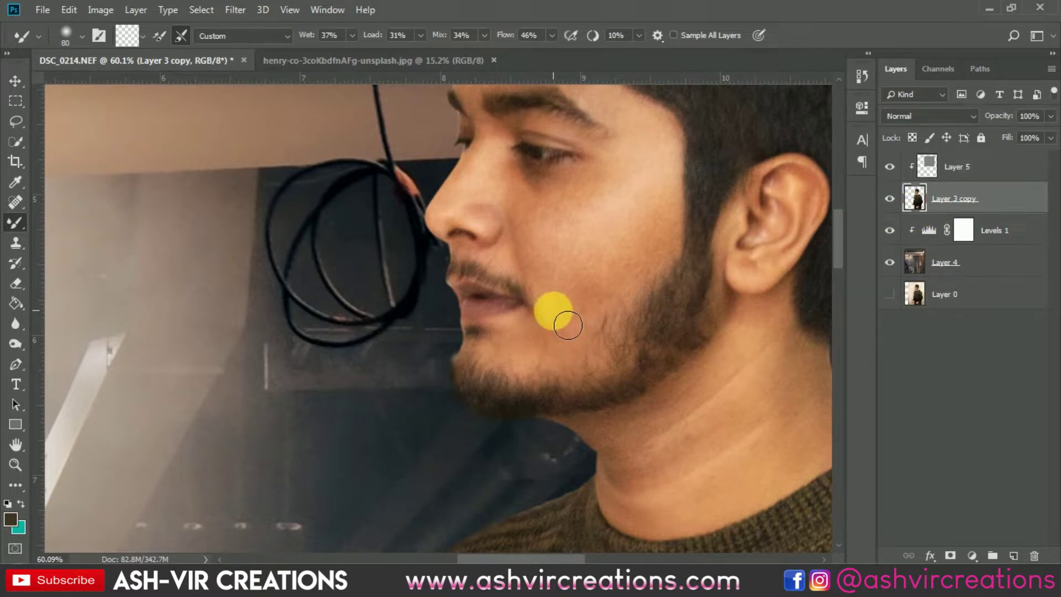
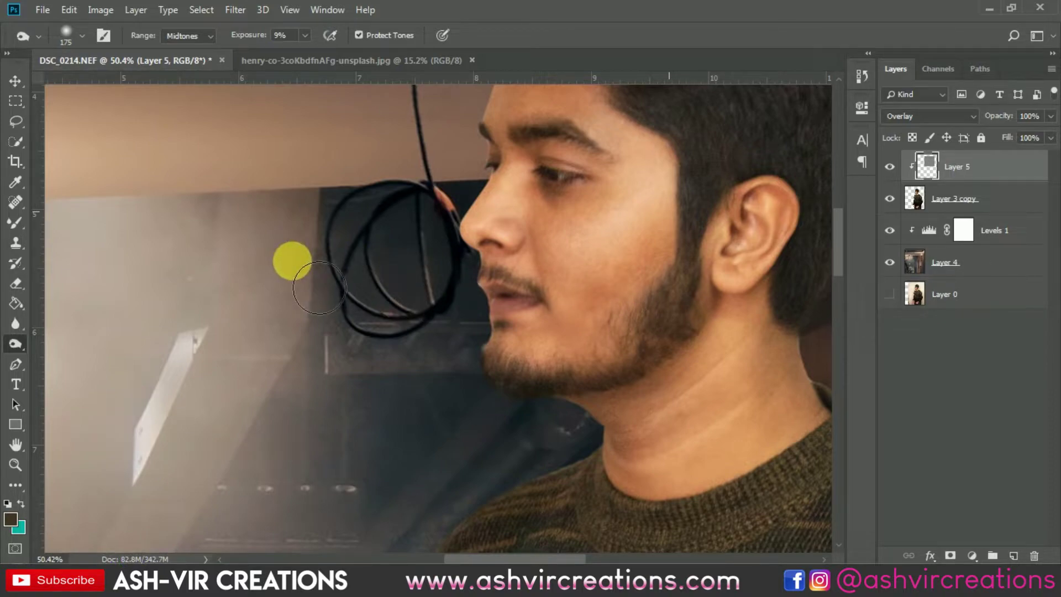
Compare the man's retouched face with and without the gray Overlay layer.
scroll(292, 260, up, 2)
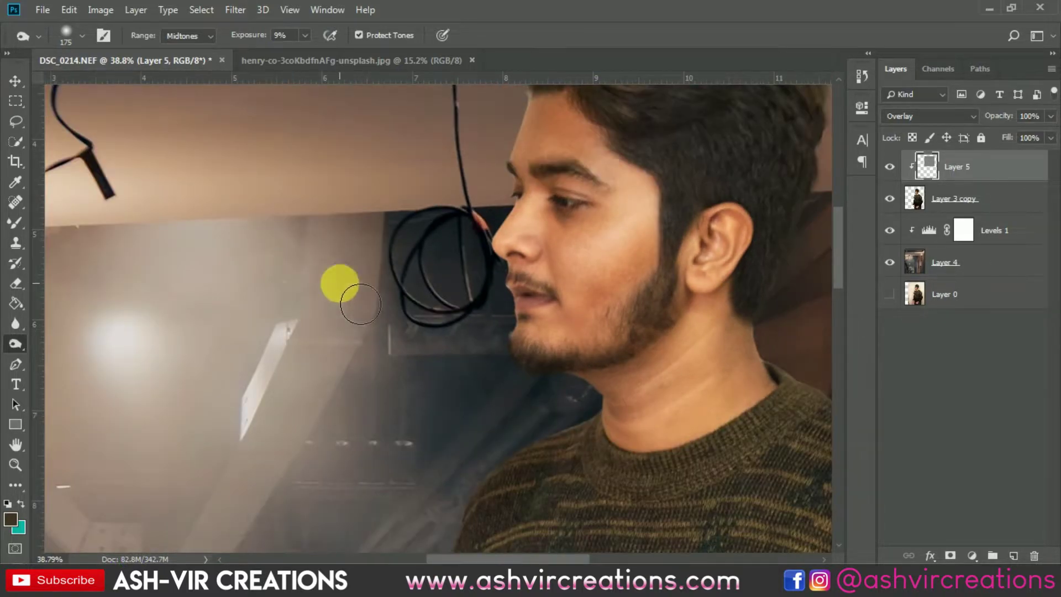
scroll(706, 342, up, 2)
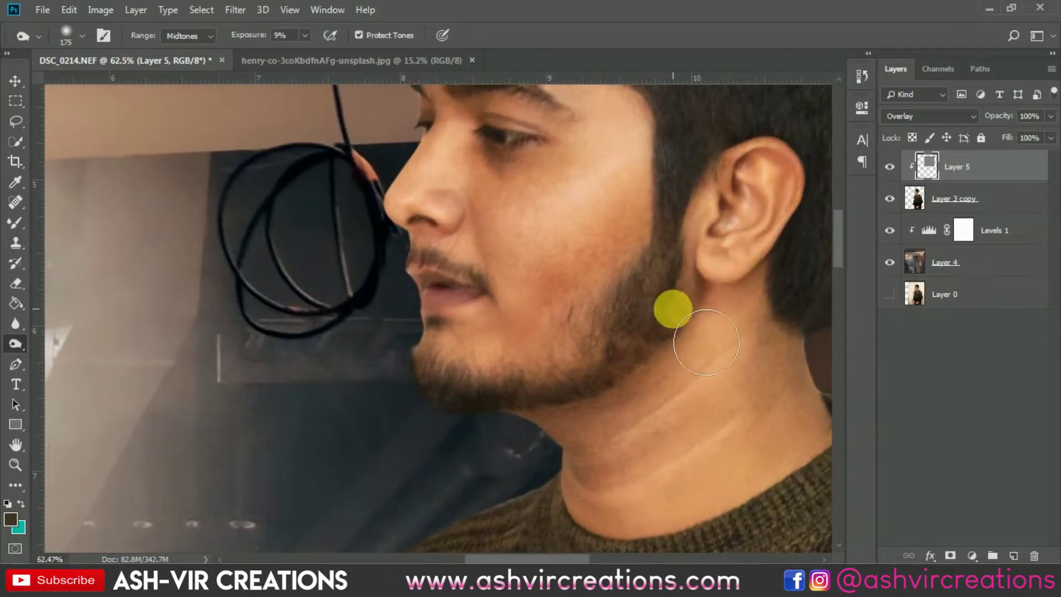
click(889, 166)
click(889, 166)
click(889, 166)
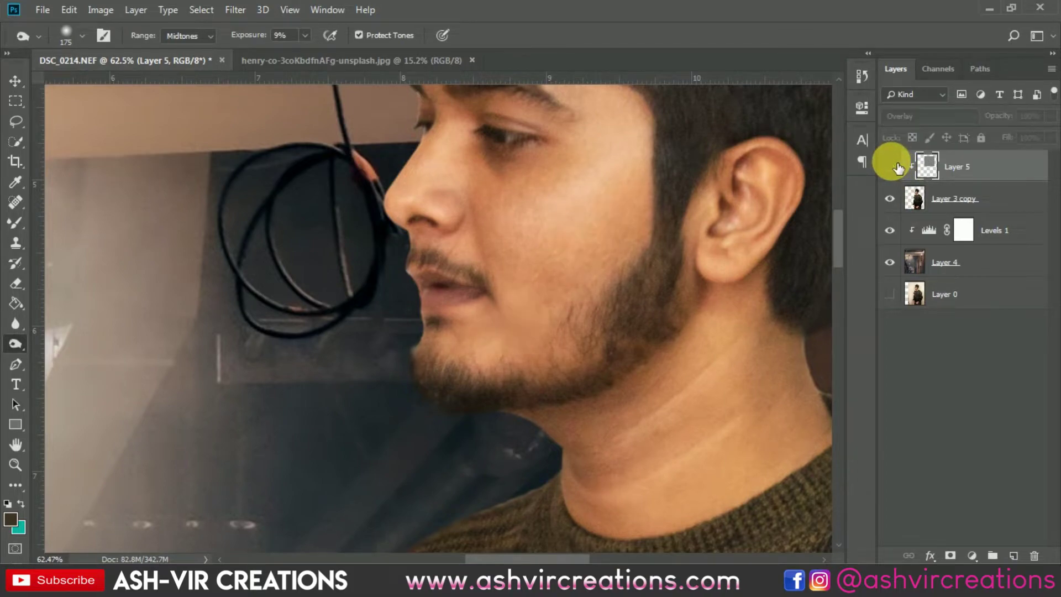
click(890, 166)
mouse_move(814, 242)
mouse_down()
mouse_move(670, 243)
mouse_move(660, 222)
mouse_move(611, 307)
mouse_move(500, 372)
mouse_move(544, 332)
mouse_move(545, 316)
mouse_up()
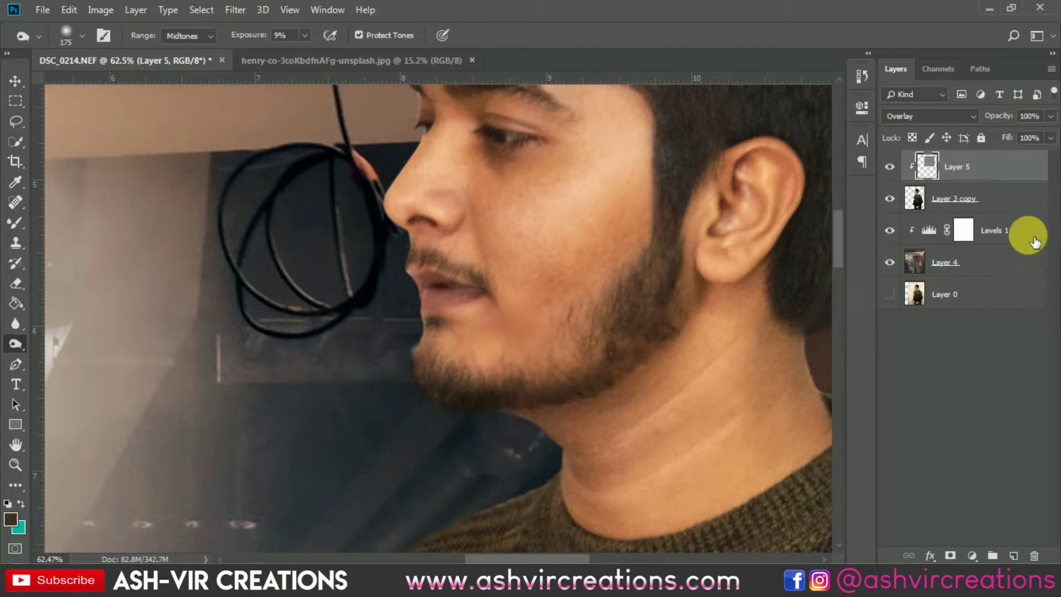
Smooth the cheek and jaw skin on the man's cutout layer with the Mixer Brush while the gray Overlay layer is hidden.
click(989, 199)
drag(12, 221, 55, 263)
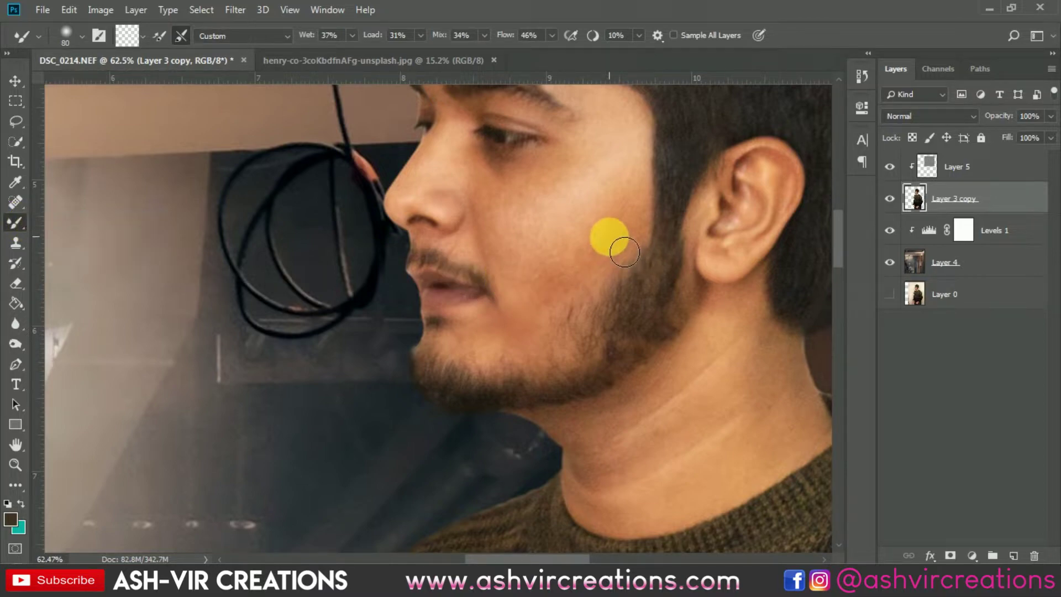
mouse_move(646, 229)
mouse_down()
mouse_move(594, 303)
mouse_move(650, 241)
mouse_move(734, 251)
mouse_move(590, 276)
mouse_move(630, 257)
mouse_move(563, 320)
mouse_move(607, 260)
mouse_move(556, 319)
mouse_move(561, 296)
mouse_move(609, 245)
mouse_move(657, 217)
mouse_move(603, 267)
mouse_move(643, 236)
mouse_move(645, 253)
mouse_move(597, 299)
mouse_move(578, 275)
mouse_move(529, 288)
mouse_move(515, 236)
mouse_move(530, 268)
mouse_move(581, 237)
mouse_move(541, 248)
mouse_move(613, 183)
mouse_move(557, 209)
mouse_up()
click(889, 166)
key(bracketleft)
scroll(660, 246, up, 2)
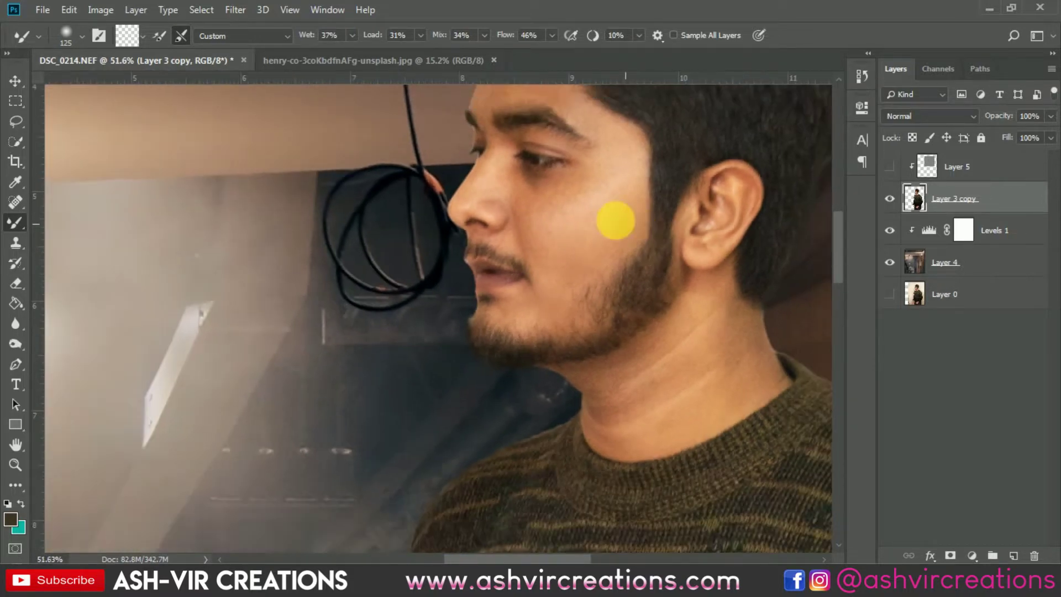
key(bracketleft)
mouse_move(605, 208)
mouse_down()
mouse_move(643, 175)
mouse_move(551, 224)
mouse_move(608, 179)
mouse_move(639, 208)
mouse_move(658, 193)
mouse_move(592, 255)
mouse_move(539, 275)
mouse_move(537, 247)
mouse_move(503, 214)
mouse_move(535, 249)
mouse_move(521, 258)
mouse_move(526, 281)
mouse_move(551, 322)
mouse_move(527, 367)
mouse_move(544, 335)
mouse_move(628, 320)
mouse_move(558, 379)
mouse_move(664, 267)
mouse_move(680, 204)
mouse_move(674, 275)
mouse_move(669, 250)
mouse_move(575, 339)
mouse_move(545, 352)
mouse_up()
key(bracketright)
key(bracketright)
scroll(545, 352, down, 2)
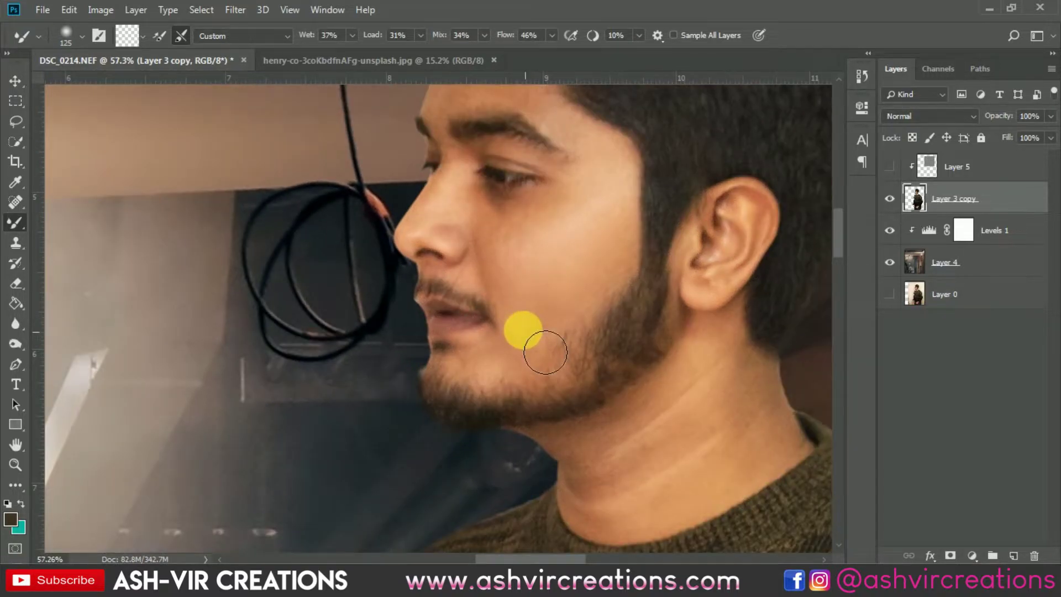
Smooth the man's forehead with the Mixer Brush at size 125 and the skin around his eye at size 50.
scroll(545, 352, up, 3)
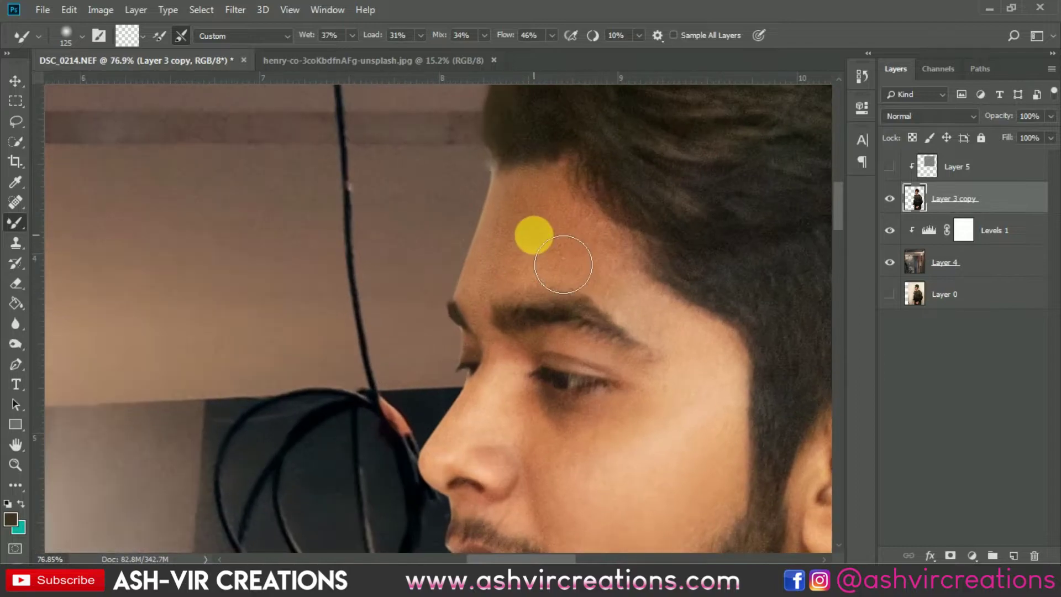
mouse_move(563, 264)
mouse_down()
mouse_move(678, 356)
mouse_move(683, 342)
mouse_move(668, 323)
mouse_move(592, 288)
mouse_move(627, 303)
mouse_move(527, 290)
mouse_move(589, 281)
mouse_move(635, 297)
mouse_move(587, 240)
mouse_move(617, 282)
mouse_move(591, 281)
mouse_move(561, 238)
mouse_move(537, 293)
mouse_move(568, 251)
mouse_move(554, 237)
mouse_move(602, 217)
mouse_move(502, 286)
mouse_move(497, 314)
mouse_move(509, 312)
mouse_move(534, 290)
mouse_move(500, 301)
mouse_move(499, 284)
mouse_move(494, 341)
mouse_move(483, 306)
mouse_move(516, 395)
mouse_move(498, 341)
mouse_move(504, 389)
mouse_move(492, 325)
mouse_move(540, 381)
mouse_move(524, 380)
mouse_move(532, 360)
mouse_move(586, 361)
mouse_up()
key(bracketleft)
key(bracketleft)
key(bracketleft)
key(bracketleft)
scroll(563, 353, down, 2)
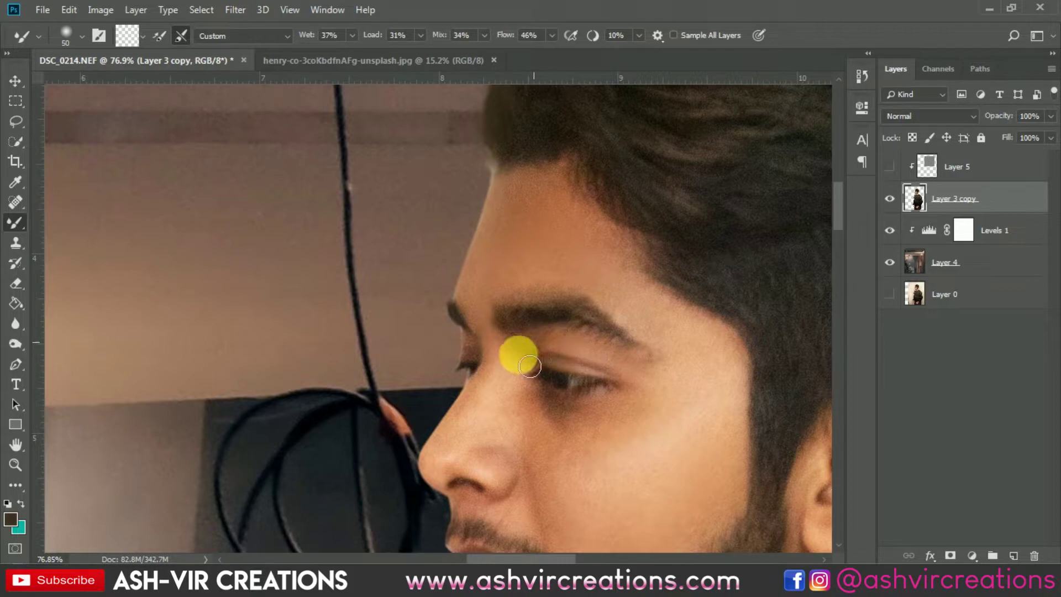
scroll(642, 367, up, 2)
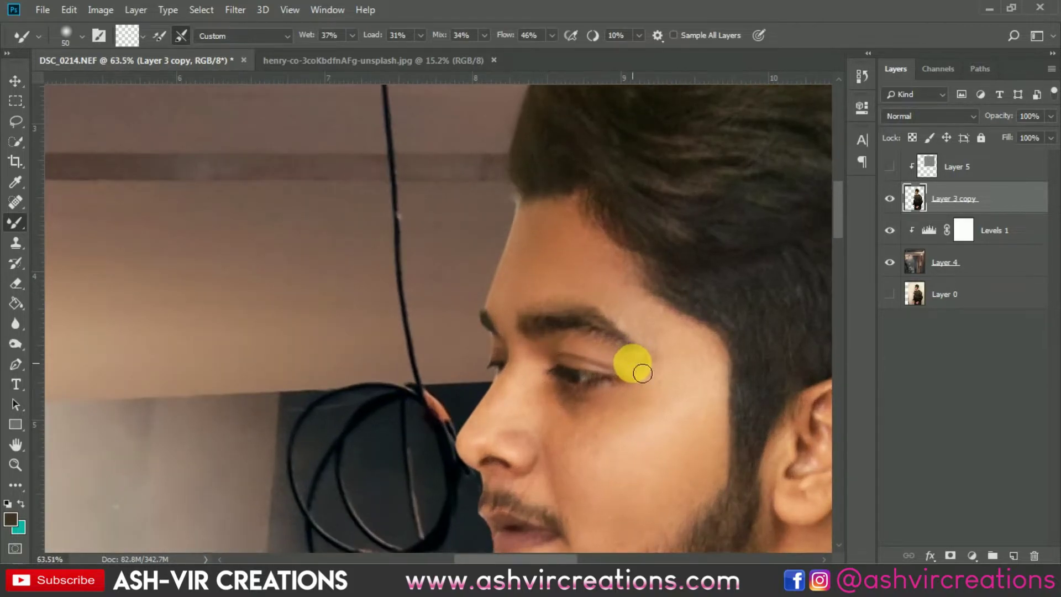
Smooth the skin under the man's eye and across his upper cheek with the Mixer Brush, ending at size 90.
scroll(632, 340, up, 1)
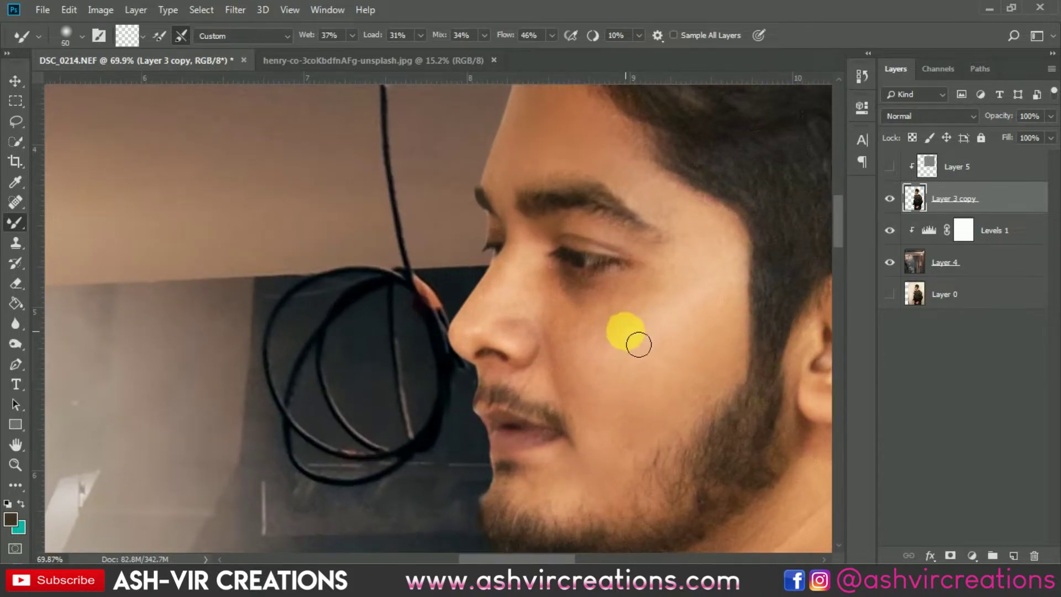
mouse_move(640, 315)
mouse_down()
mouse_move(656, 306)
mouse_move(578, 312)
mouse_up()
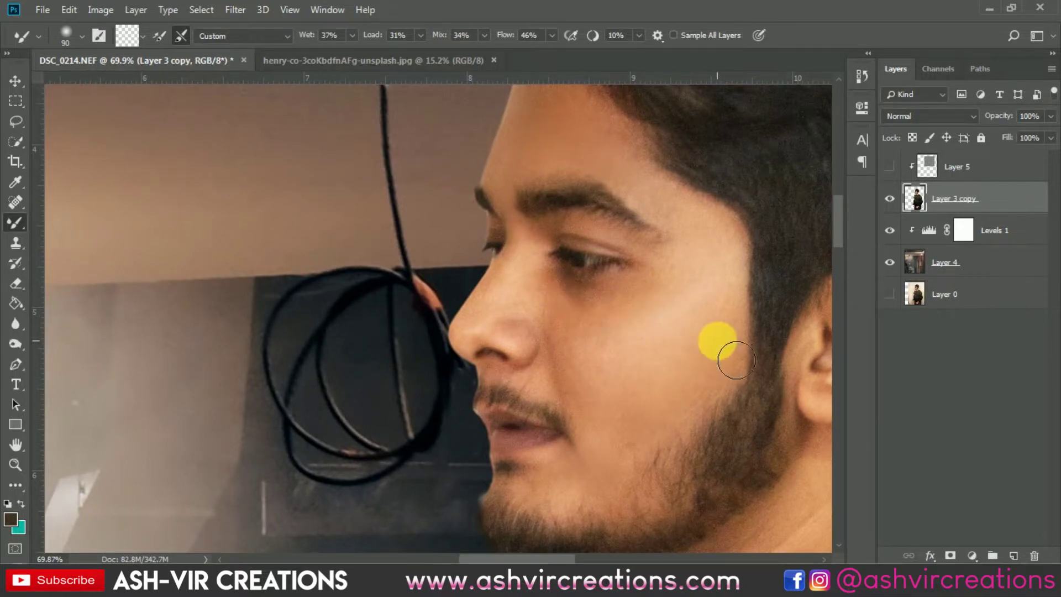
scroll(722, 348, down, 6)
scroll(753, 243, up, 1)
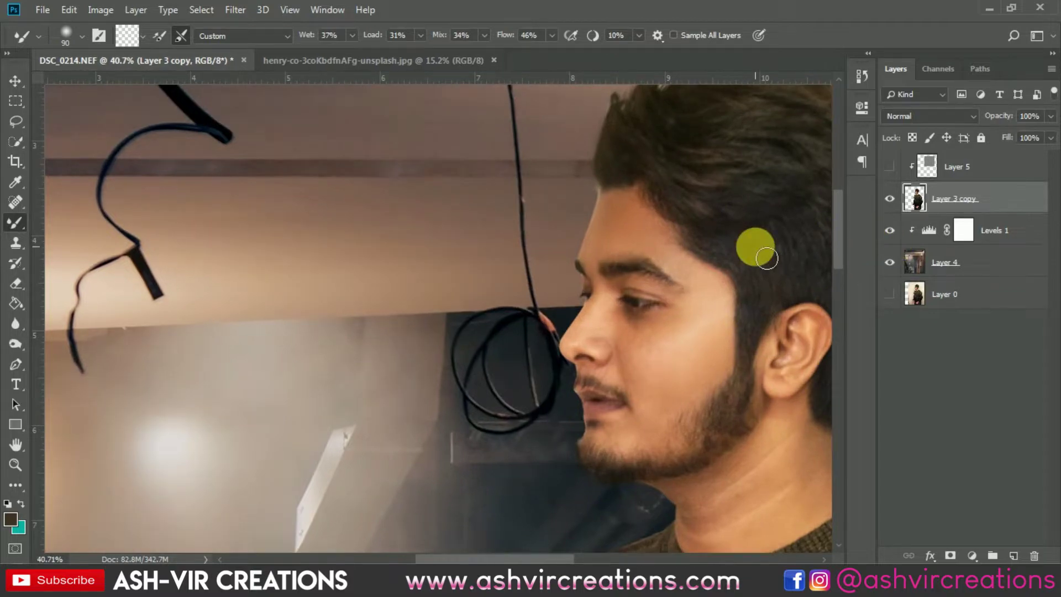
drag(753, 243, 691, 272)
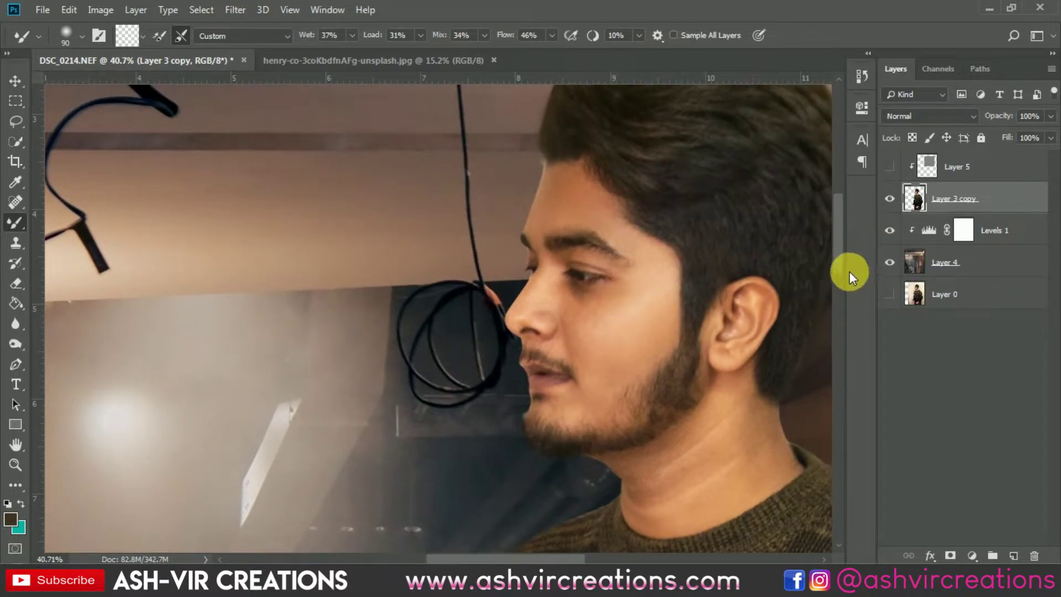
Show the gray Overlay layer and darken the man's cheek and jaw on it with the Burn tool, range Midtones and exposure 9%.
click(889, 167)
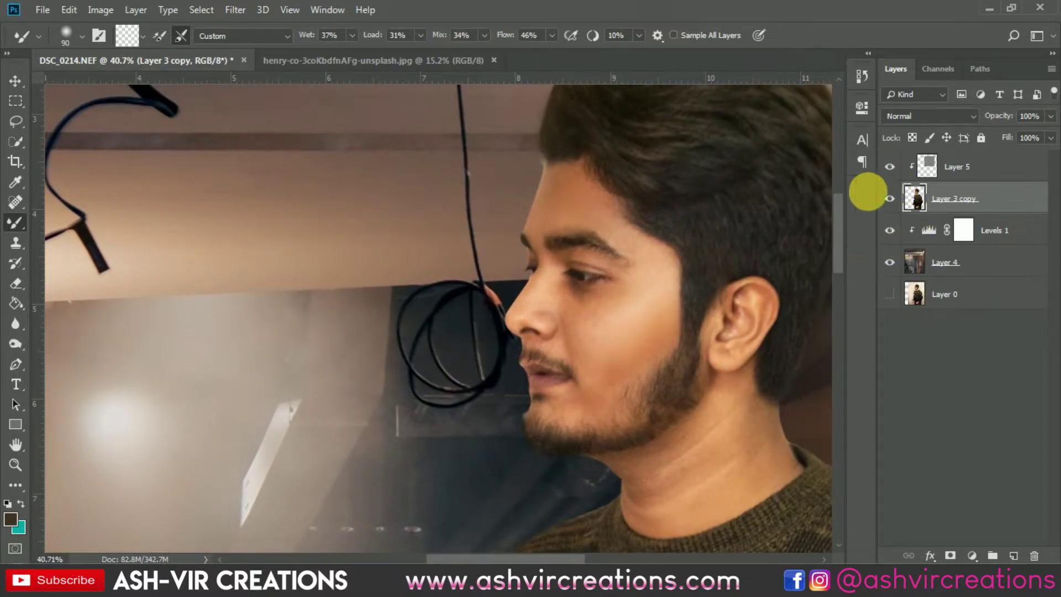
scroll(694, 267, up, 4)
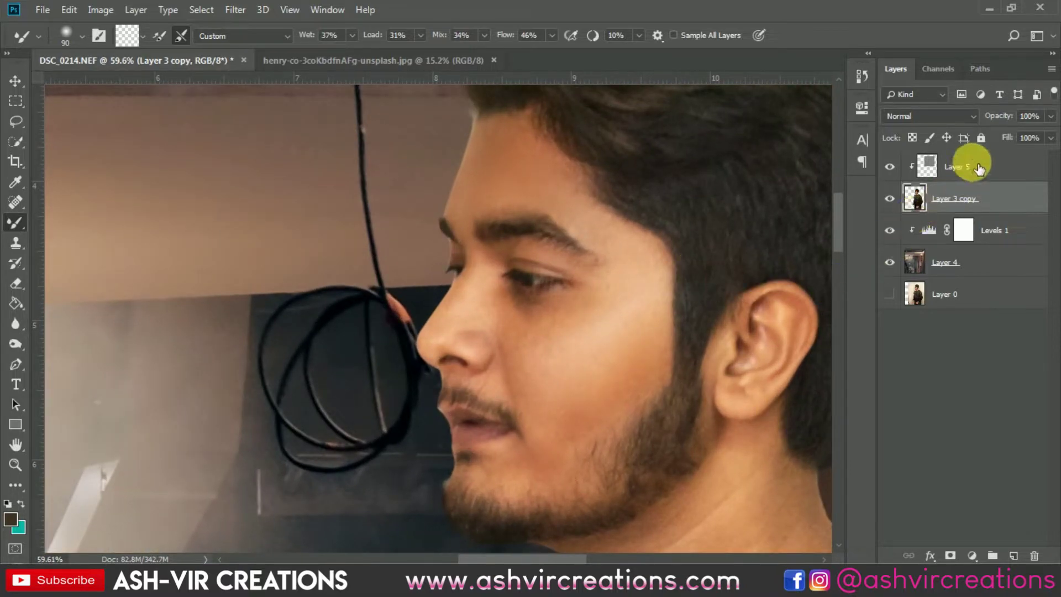
click(978, 168)
drag(675, 314, 525, 263)
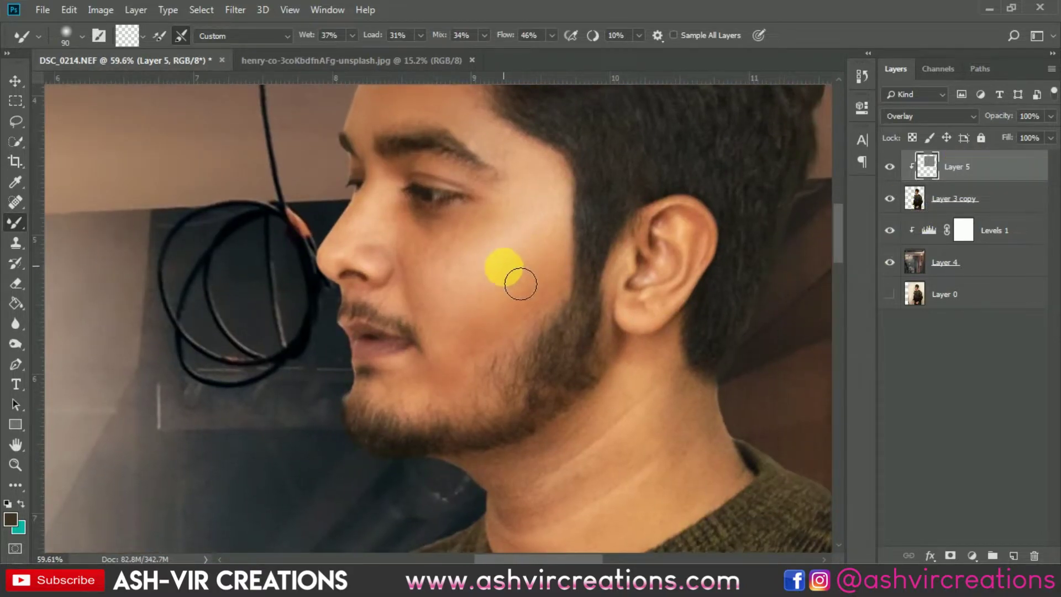
click(17, 342)
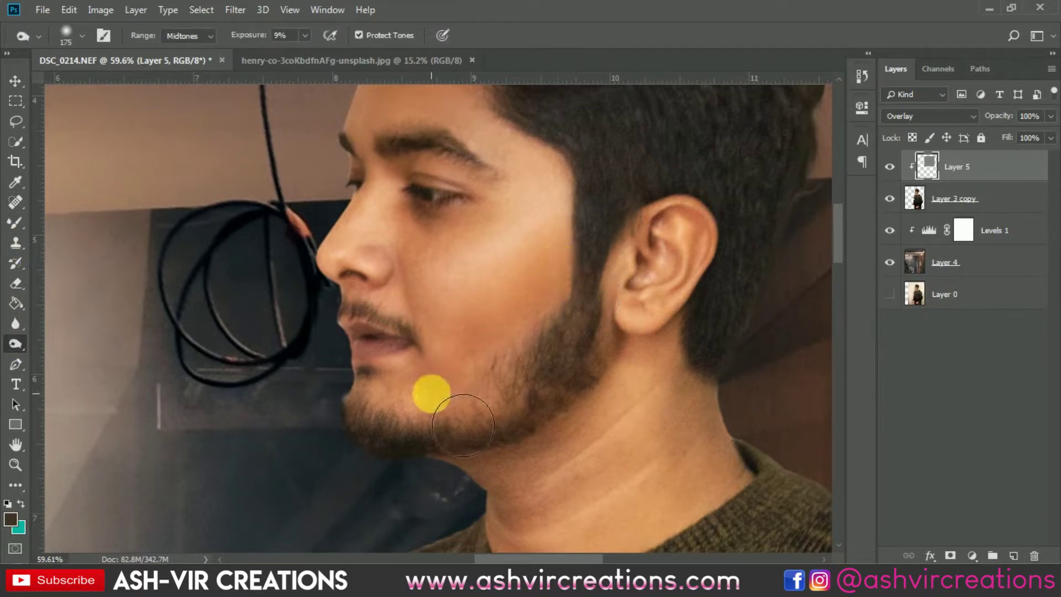
drag(447, 274, 440, 395)
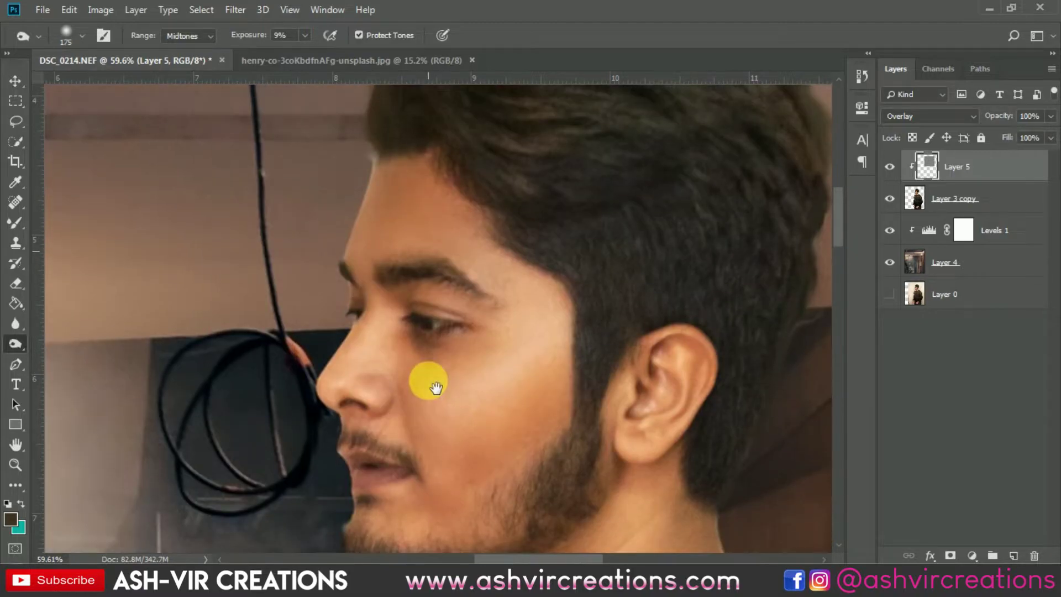
scroll(541, 355, down, 5)
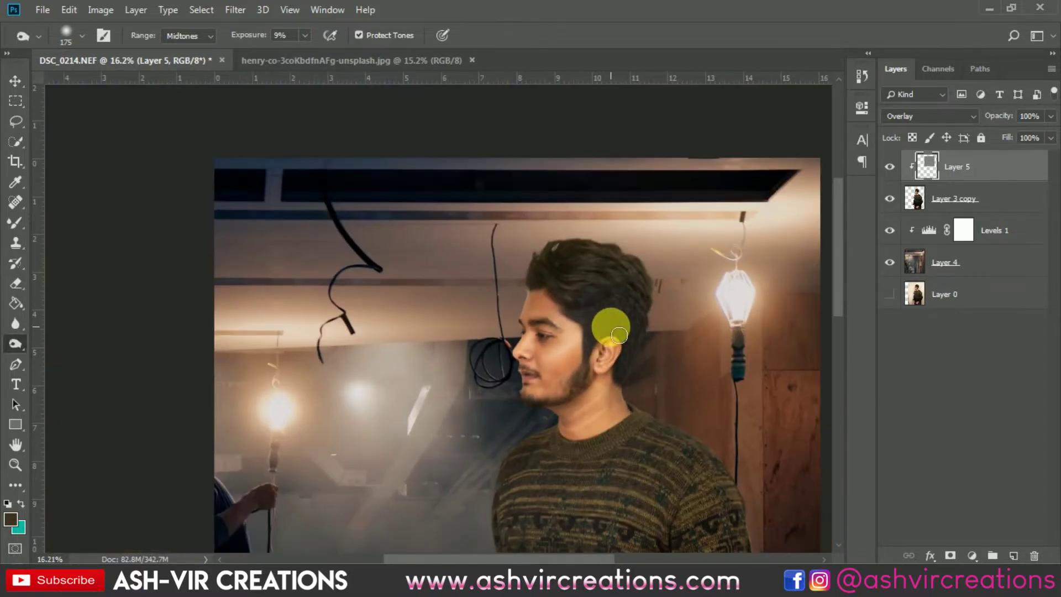
scroll(611, 324, up, 3)
scroll(657, 354, up, 2)
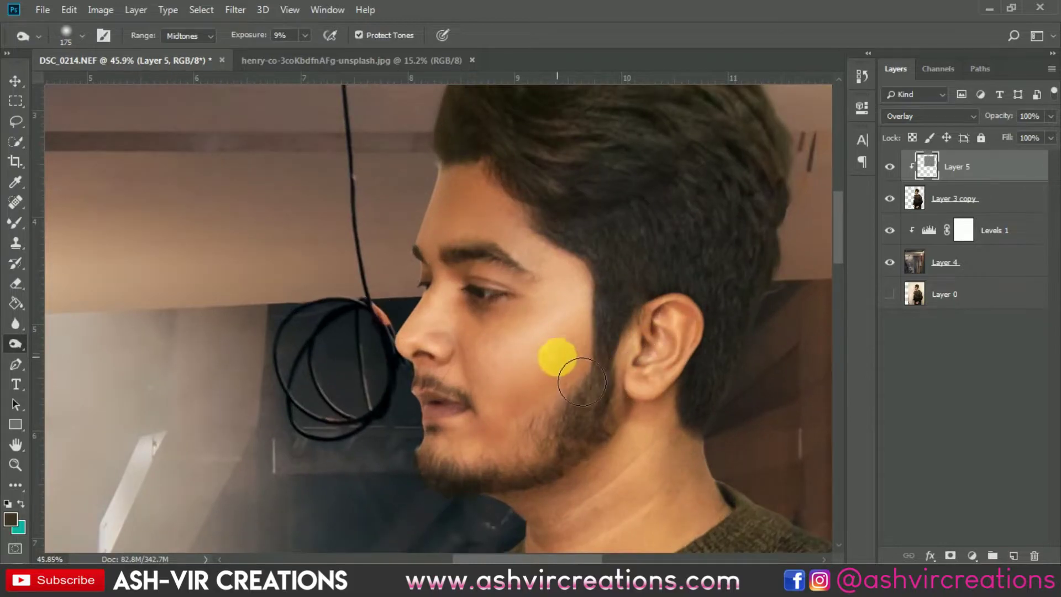
mouse_move(573, 375)
mouse_down()
mouse_move(535, 399)
mouse_move(553, 400)
mouse_move(623, 334)
mouse_move(528, 453)
mouse_move(634, 305)
mouse_move(562, 403)
mouse_move(554, 412)
mouse_move(560, 385)
mouse_move(541, 396)
mouse_move(470, 491)
mouse_move(497, 437)
mouse_up()
scroll(483, 423, down, 1)
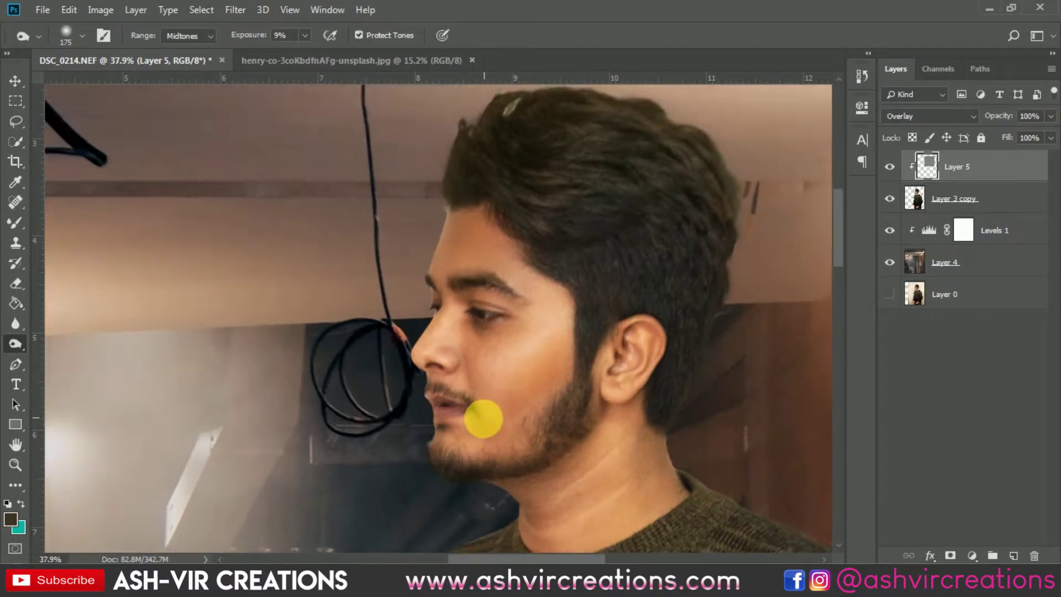
Compare the face with and without the gray Overlay layer, and inspect the whole composite.
scroll(484, 418, down, 2)
scroll(485, 426, up, 2)
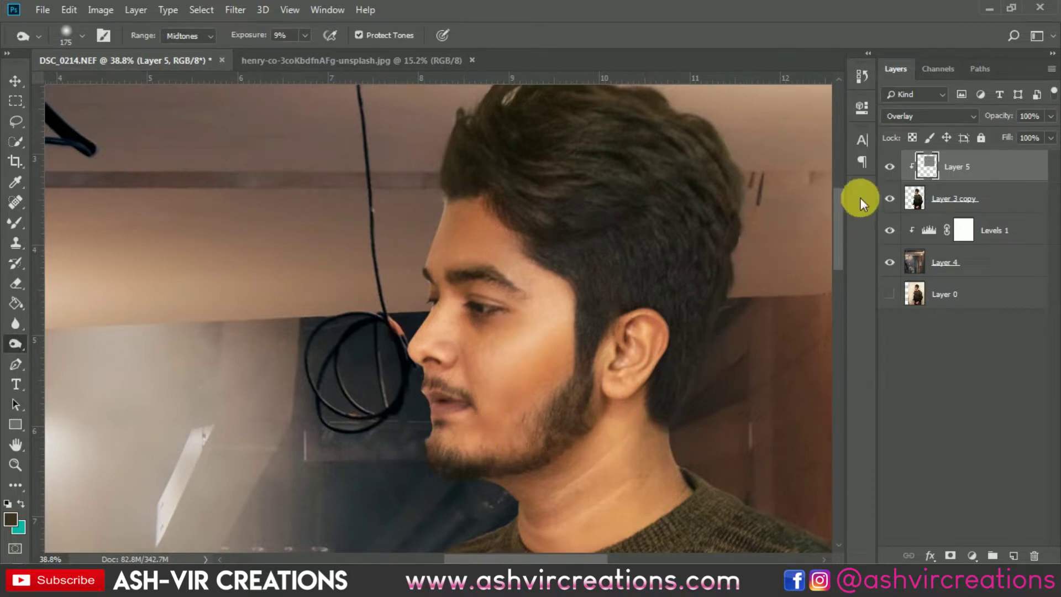
click(891, 166)
click(891, 167)
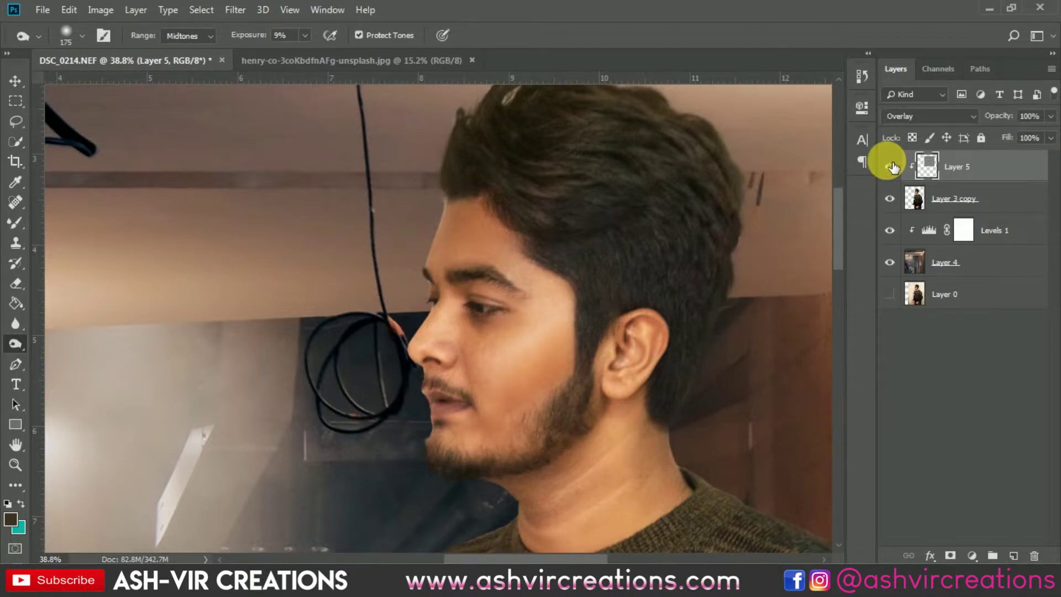
click(890, 166)
click(891, 166)
scroll(667, 245, down, 5)
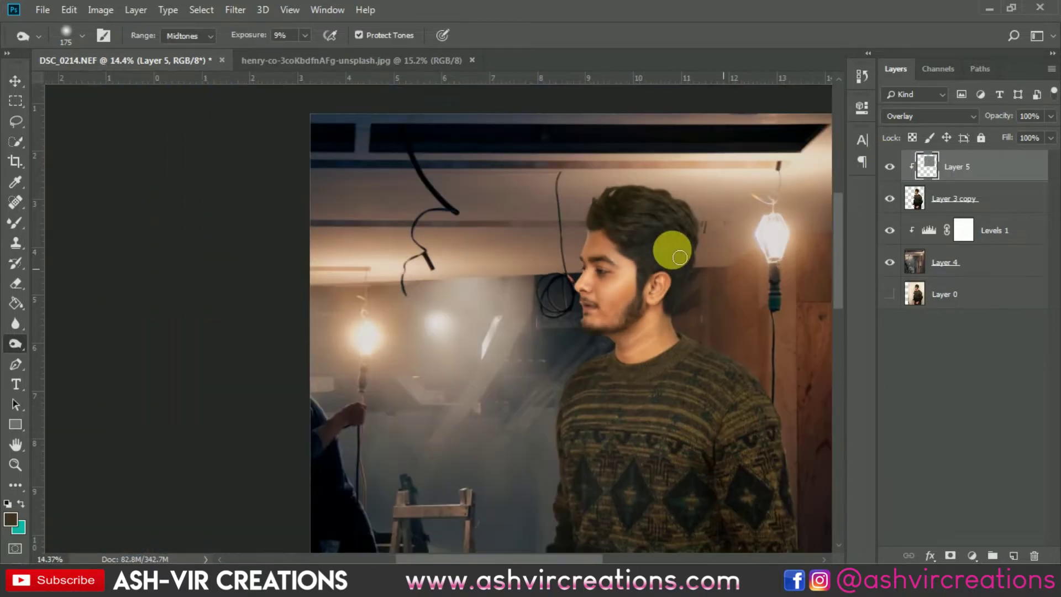
scroll(667, 245, up, 3)
scroll(667, 245, down, 3)
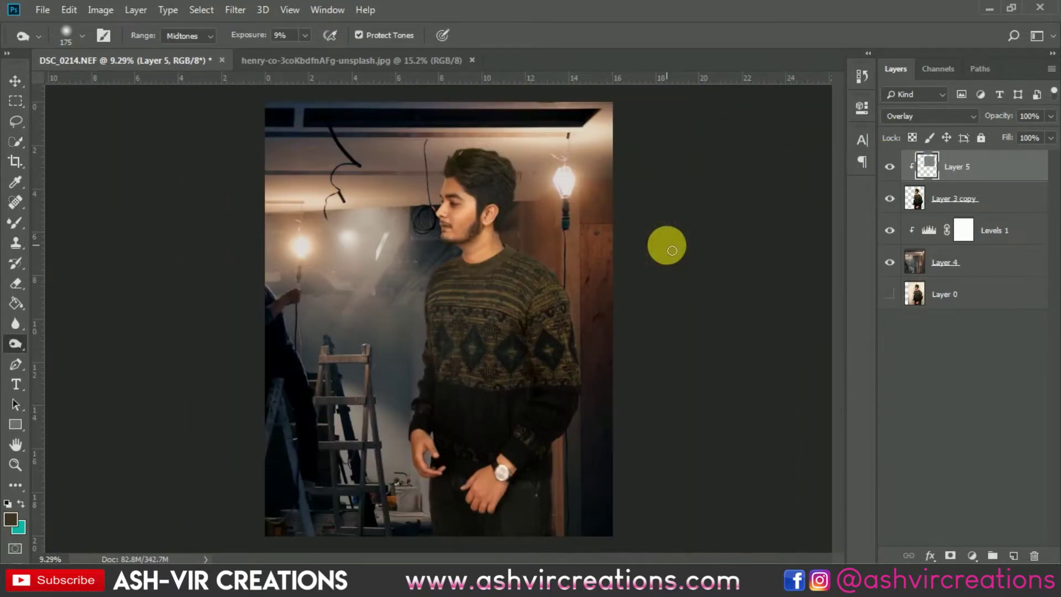
scroll(431, 169, up, 3)
scroll(440, 177, up, 5)
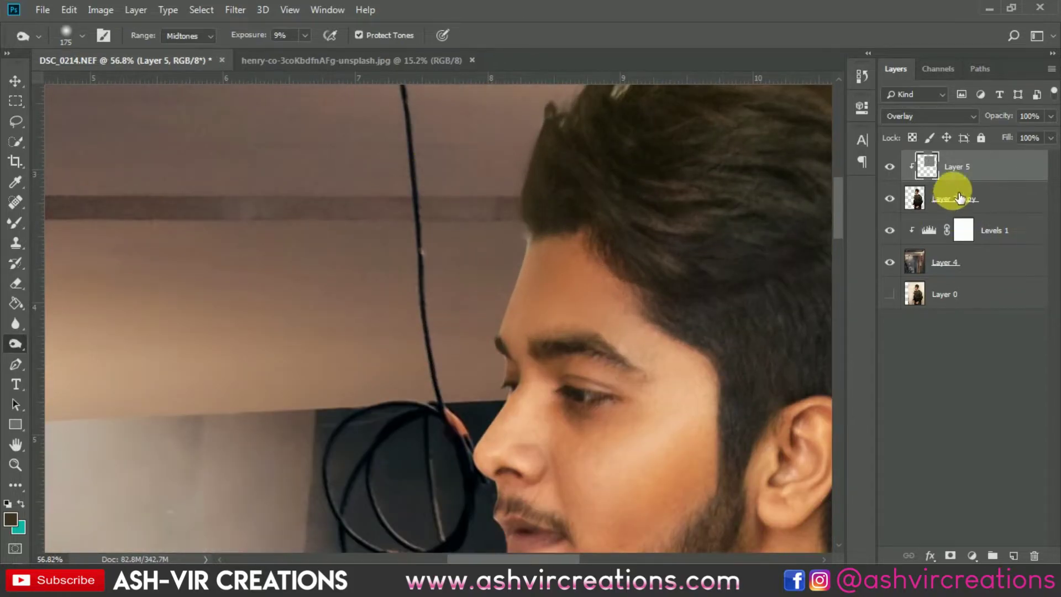
Brighten the highlights of the man's face and hair on the gray Overlay layer with the Dodge tool, range Midtones and exposure 7%.
click(962, 197)
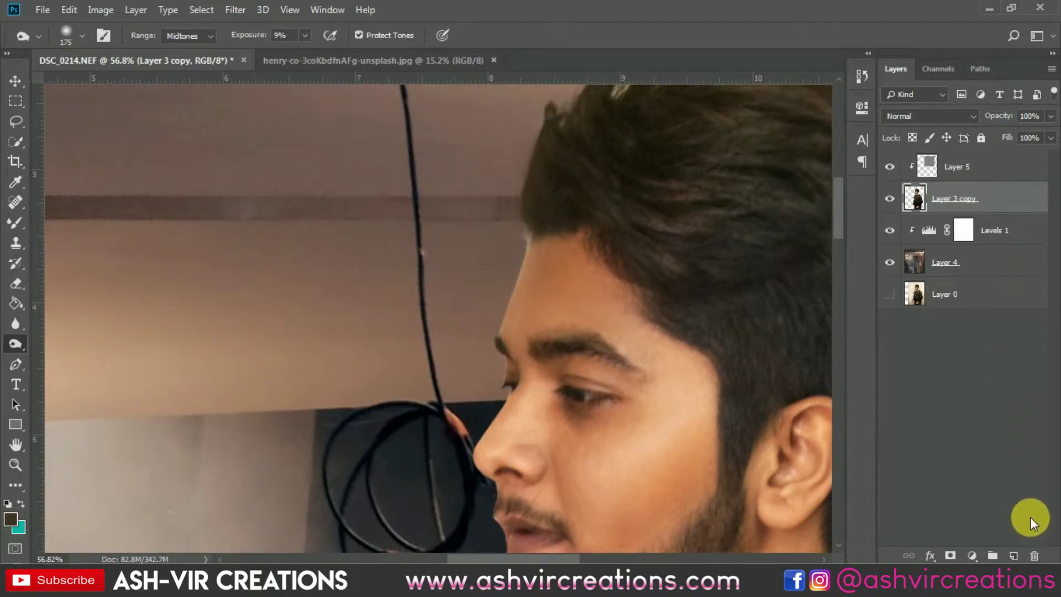
click(984, 175)
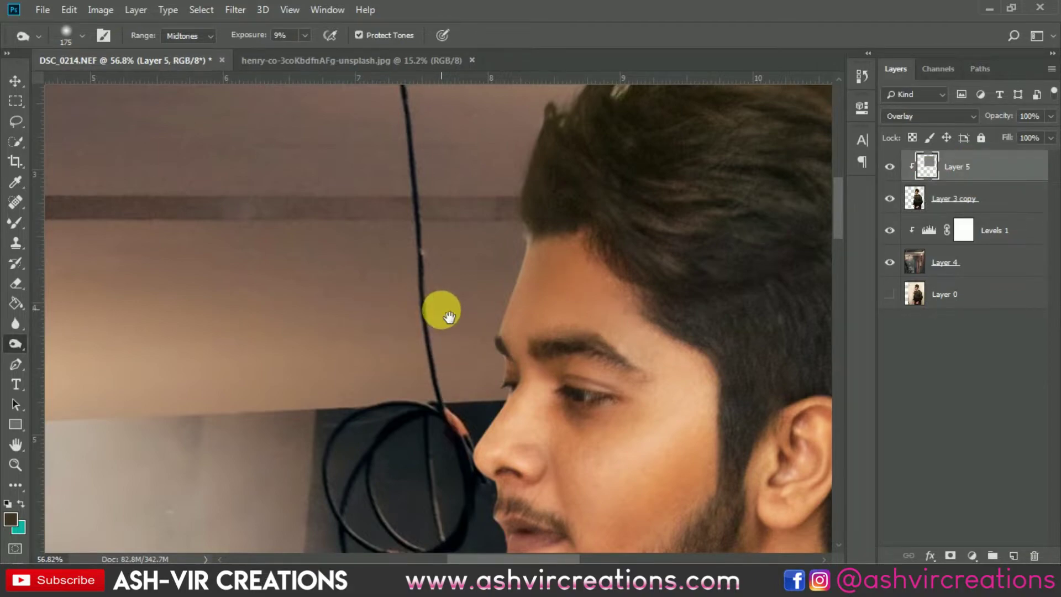
drag(440, 307, 308, 201)
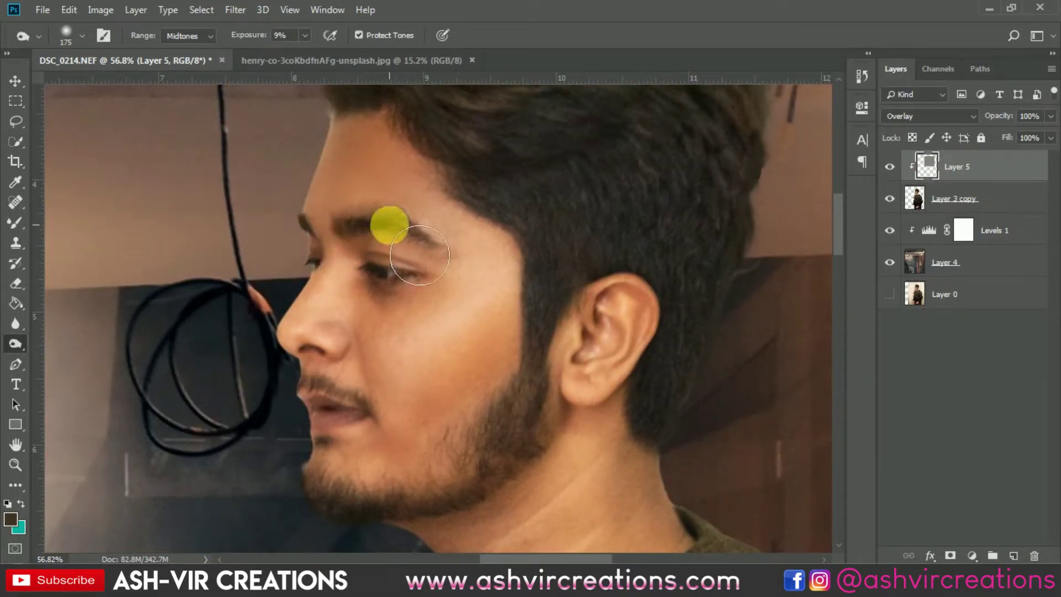
right_click(15, 343)
click(61, 341)
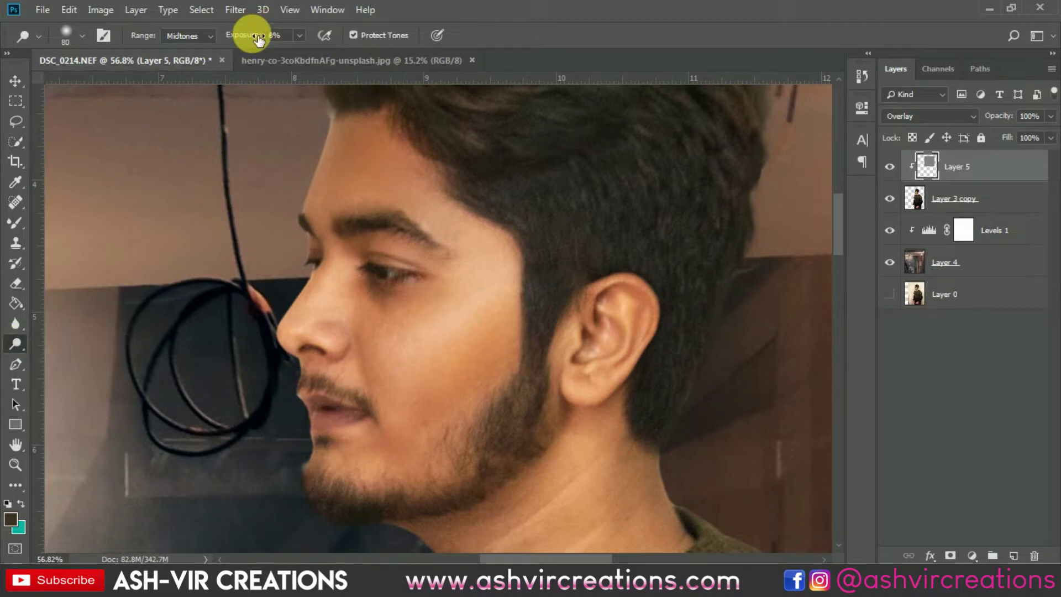
drag(256, 40, 256, 40)
mouse_move(465, 243)
mouse_down()
mouse_move(480, 258)
mouse_move(457, 237)
mouse_move(490, 253)
mouse_move(405, 209)
mouse_move(596, 258)
mouse_move(560, 261)
mouse_move(457, 230)
mouse_move(438, 192)
mouse_move(473, 237)
mouse_move(675, 248)
mouse_up()
key(bracketright)
key(bracketright)
scroll(620, 243, down, 2)
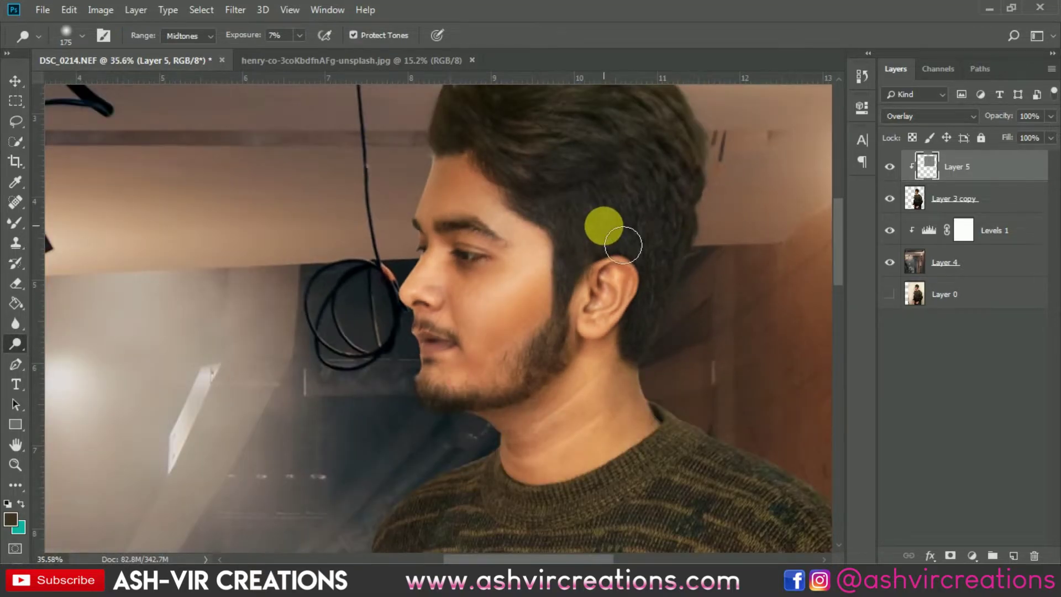
click(889, 166)
click(890, 167)
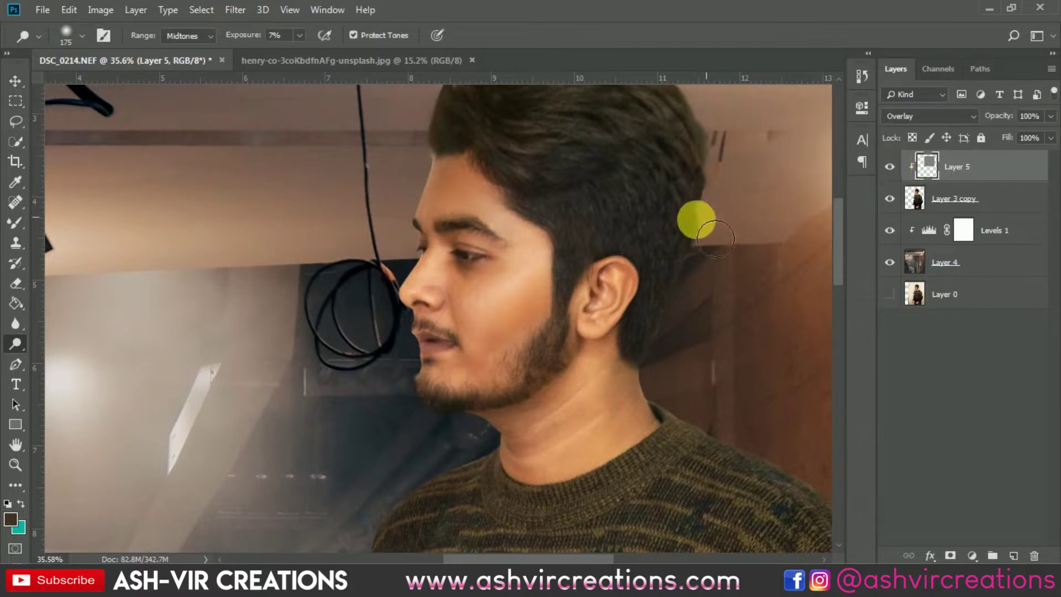
scroll(527, 287, up, 2)
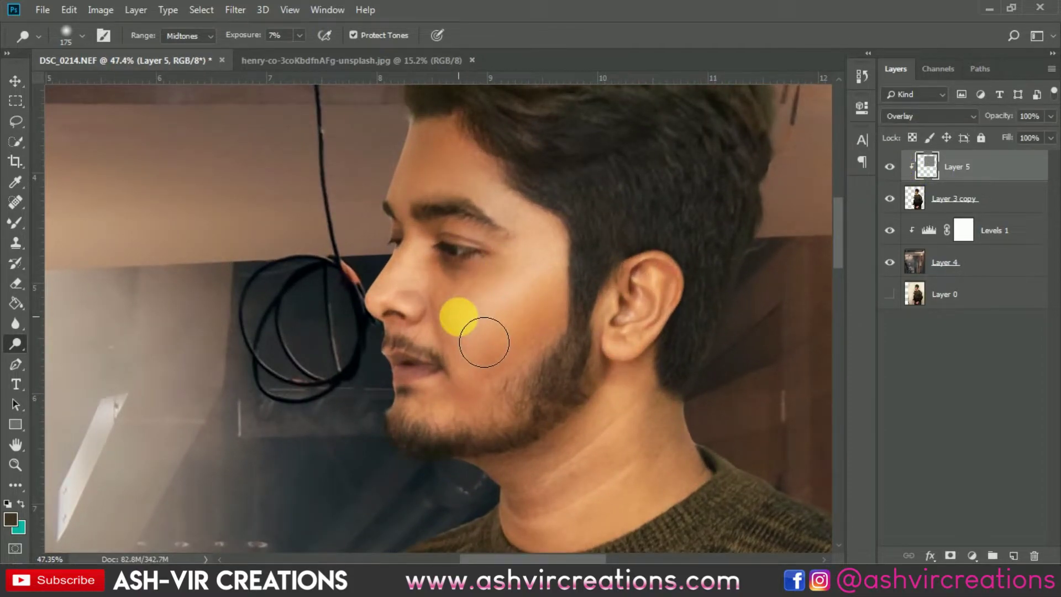
Brighten the man's cheek and ear with the Dodge tool at 7% exposure, comparing the face with and without the gray Overlay layer.
mouse_move(566, 285)
mouse_down()
mouse_move(553, 314)
mouse_move(496, 344)
mouse_up()
click(860, 165)
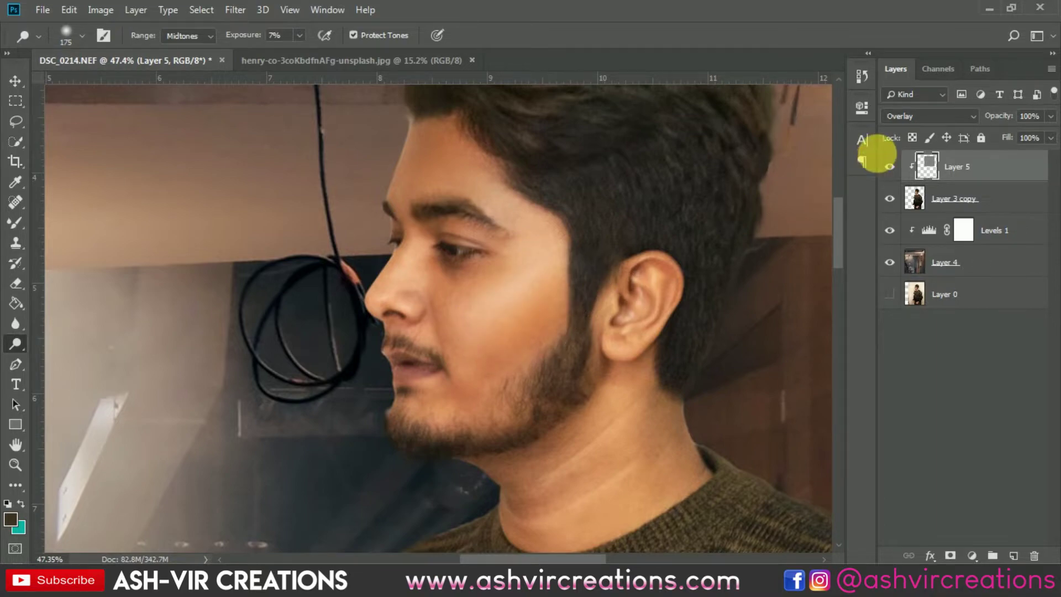
click(889, 166)
click(889, 166)
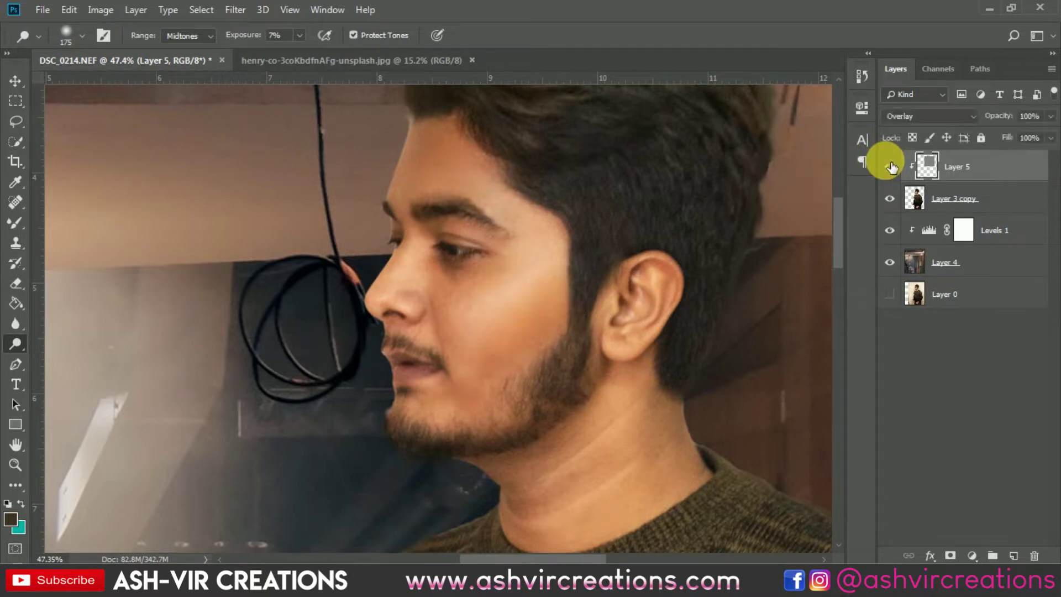
drag(627, 264, 651, 288)
Merge the gray Overlay layer with the cut-out man's layer.
key(v)
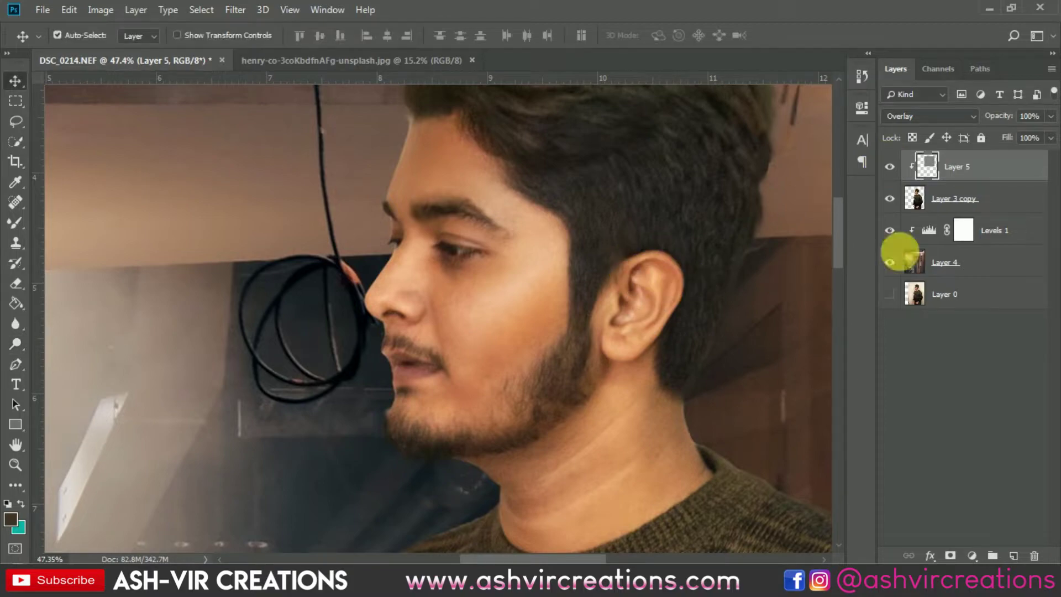
ctrl+click(961, 203)
right_click(962, 203)
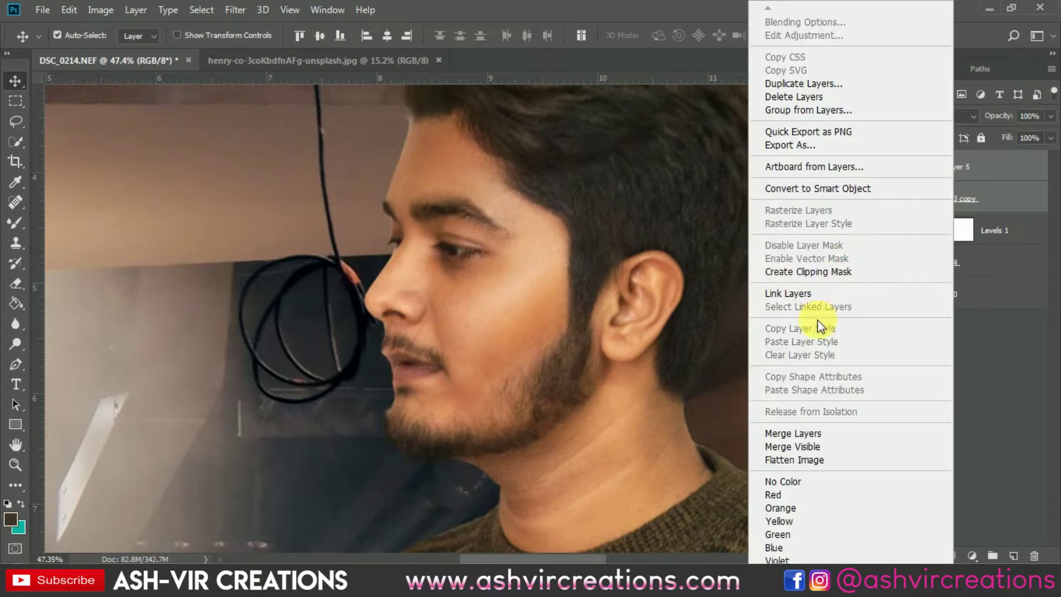
click(794, 433)
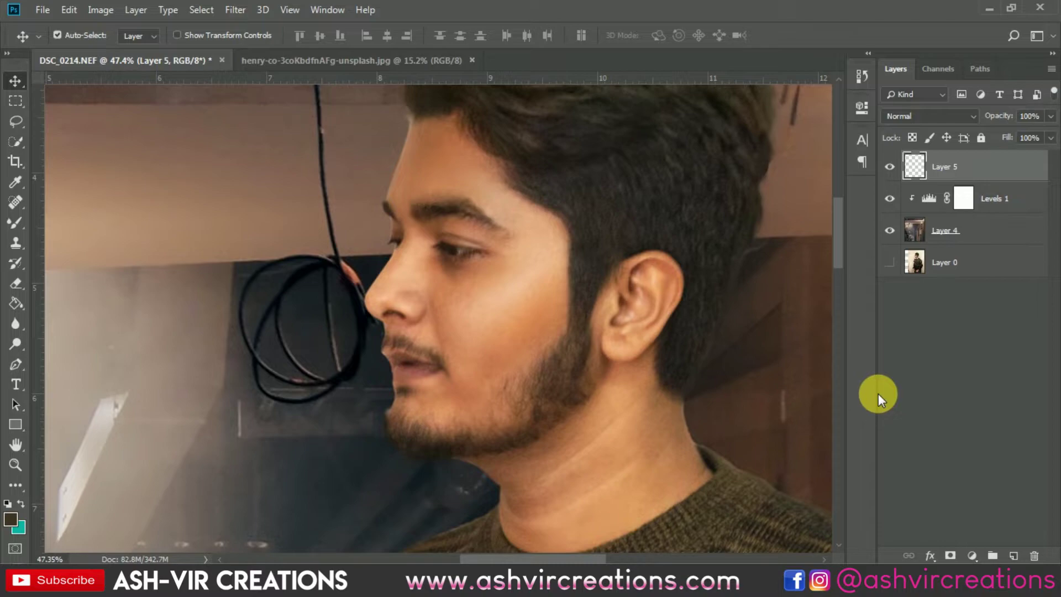
Add a new empty layer above the man and clip it to his layer.
click(1013, 555)
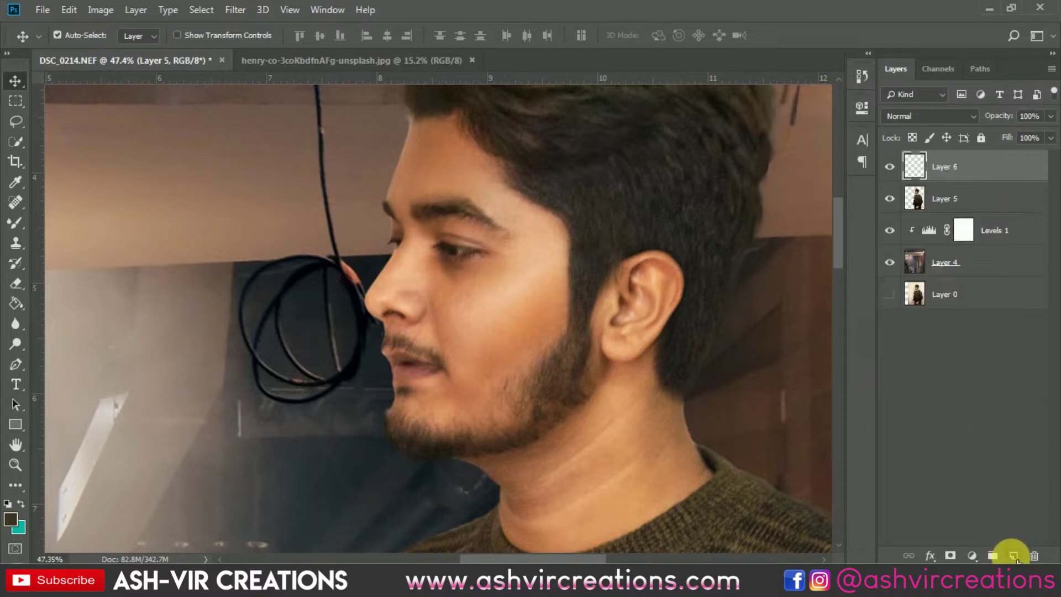
right_click(993, 178)
click(781, 272)
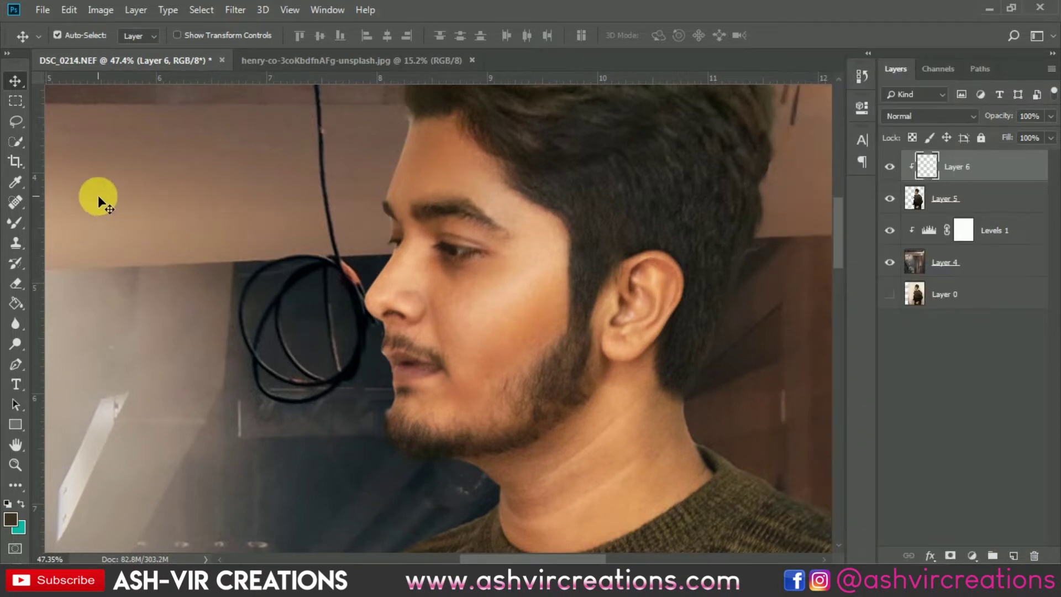
Paint over the light edge of the man's forehead on the clipped layer with a sampled skin color, using a soft Brush reduced to size 50.
right_click(22, 224)
click(55, 222)
scroll(398, 154, up, 5)
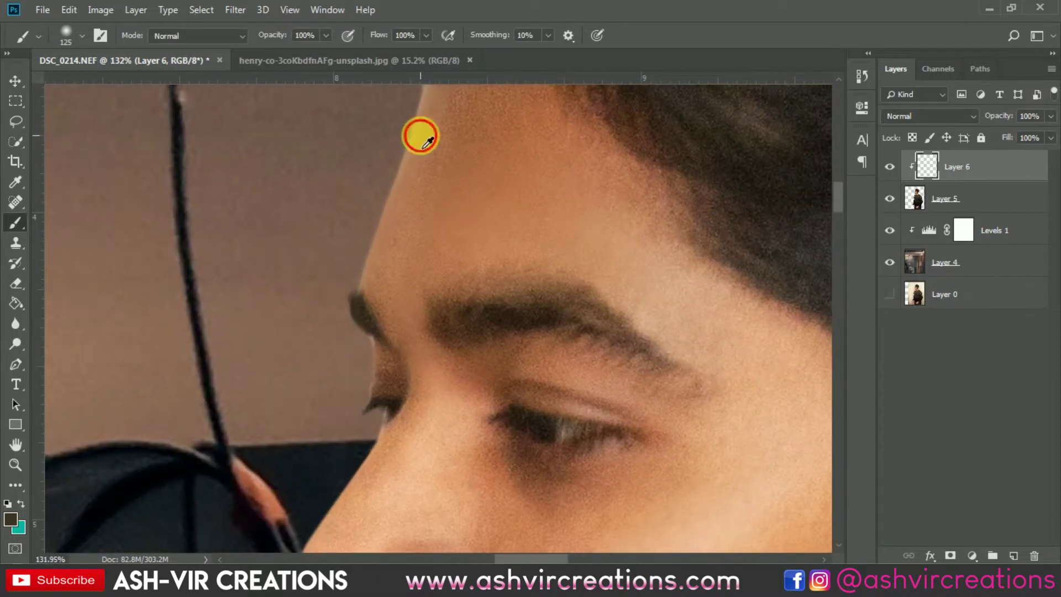
drag(430, 149, 563, 184)
key(bracketleft)
key(bracketleft)
key(bracketleft)
key(bracketleft)
key(bracketleft)
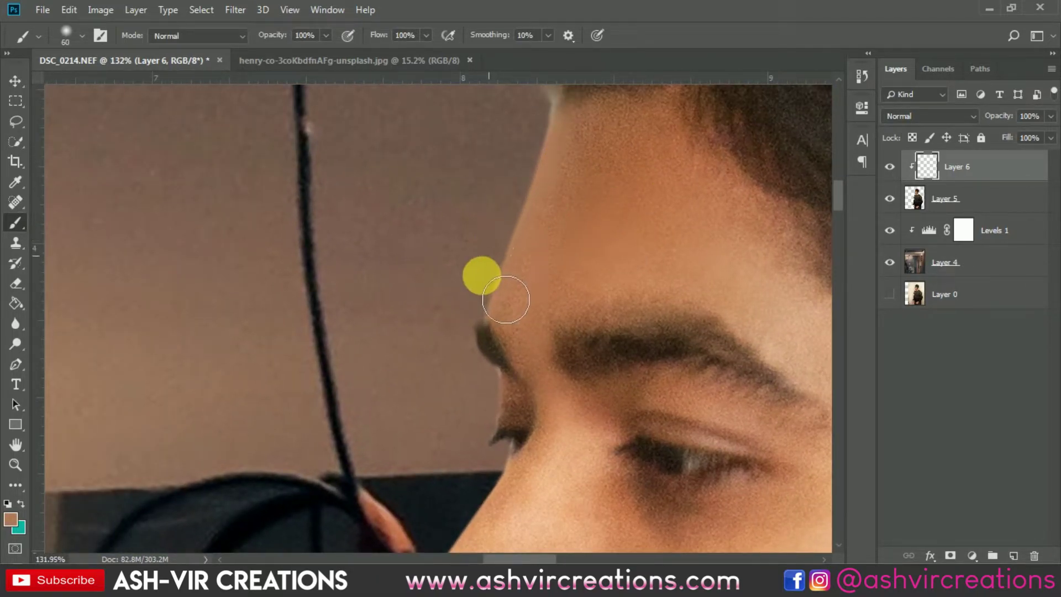
key(bracketleft)
scroll(562, 132, down, 5)
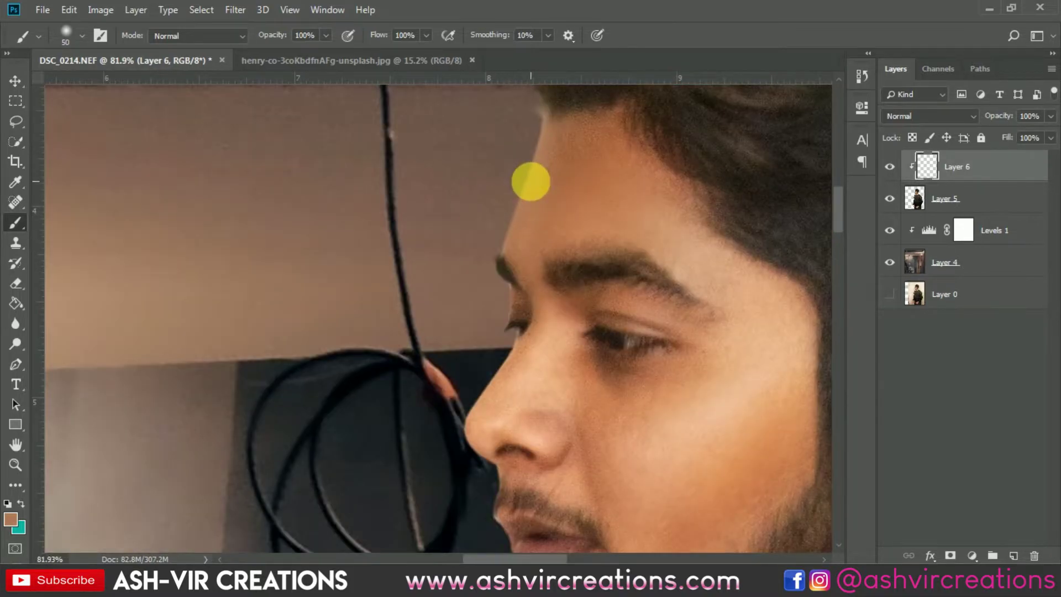
scroll(576, 217, up, 4)
Cover the pale fringe along the front hairline with sampled dark hair colors, using the size 50 Brush.
drag(576, 216, 601, 258)
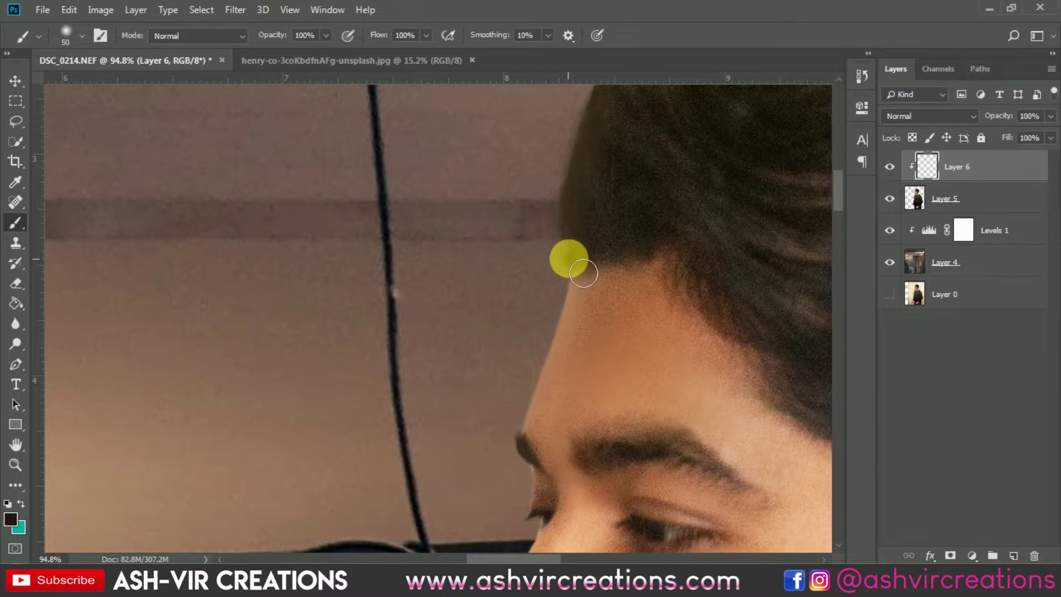
mouse_move(571, 265)
mouse_down()
mouse_move(626, 245)
mouse_move(580, 315)
mouse_move(567, 296)
mouse_move(606, 265)
mouse_move(598, 232)
mouse_up()
scroll(613, 249, up, 3)
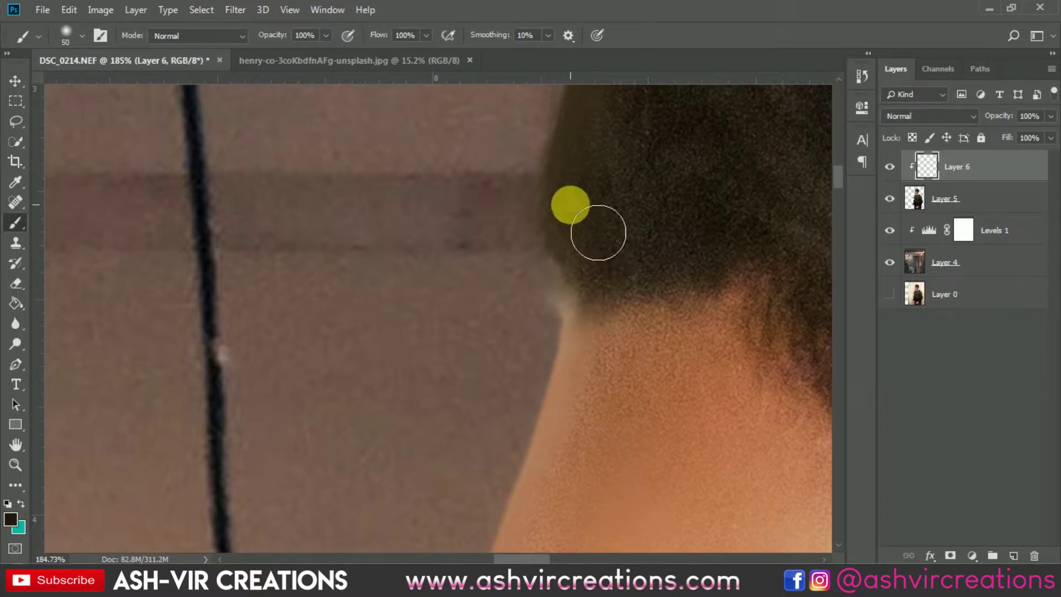
alt+click(560, 219)
mouse_move(551, 290)
mouse_down()
mouse_move(579, 317)
mouse_move(568, 284)
mouse_move(566, 314)
mouse_move(554, 308)
mouse_up()
scroll(554, 313, down, 2)
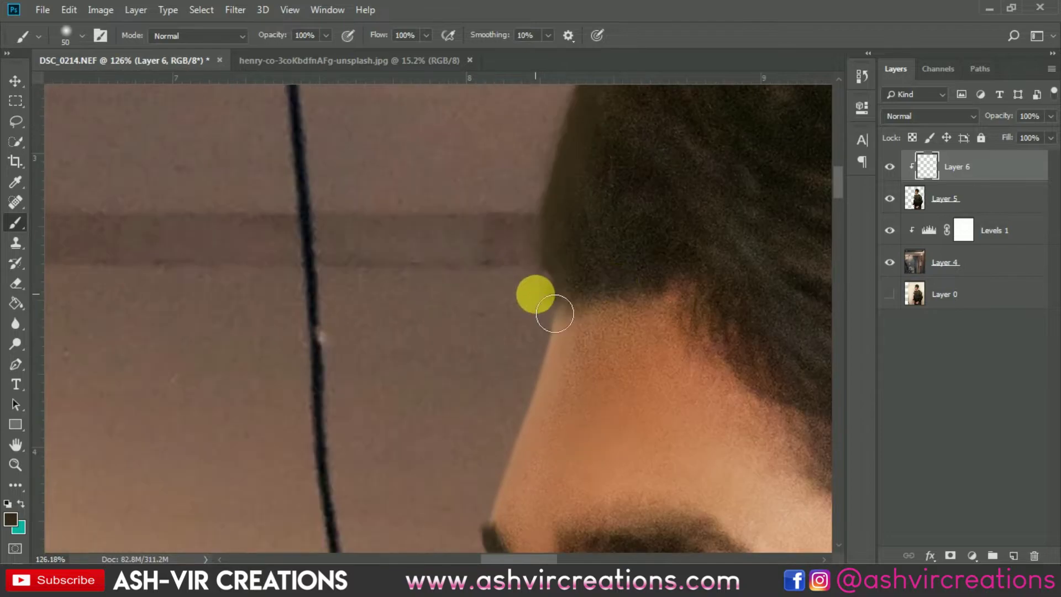
scroll(703, 282, down, 2)
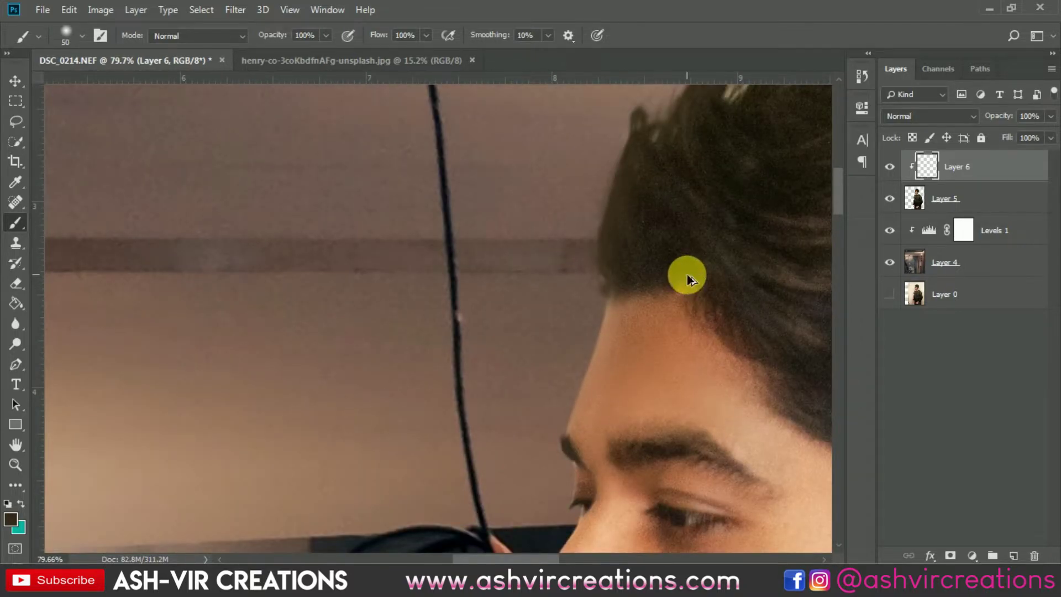
scroll(685, 275, down, 2)
scroll(658, 260, up, 3)
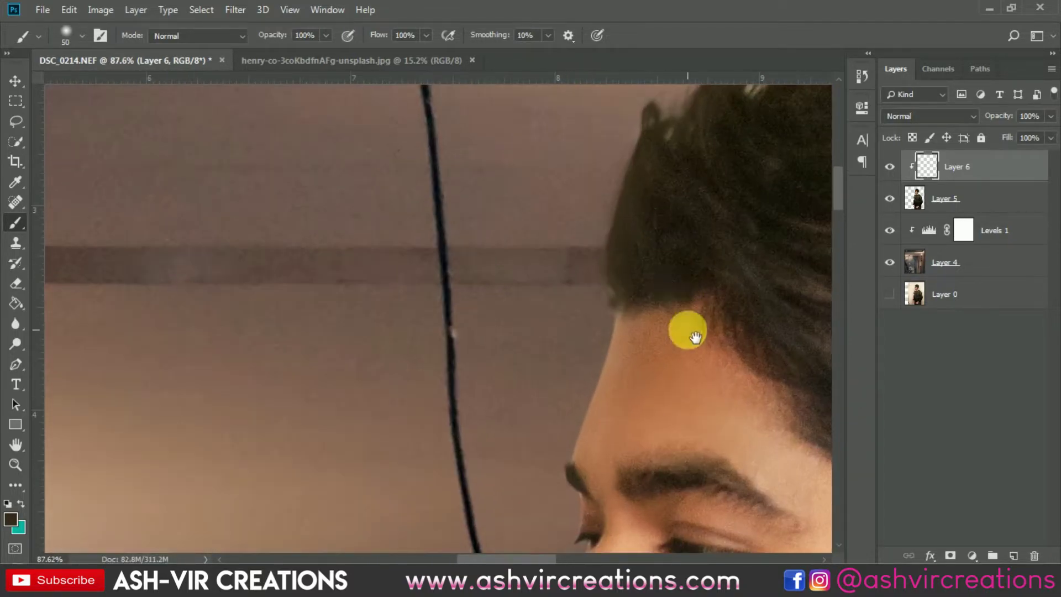
Paint over the light edge around the far eyebrow, eyelid and lashes with sampled skin and dark colors, using the Brush at size 25.
scroll(554, 102, up, 2)
scroll(470, 265, up, 2)
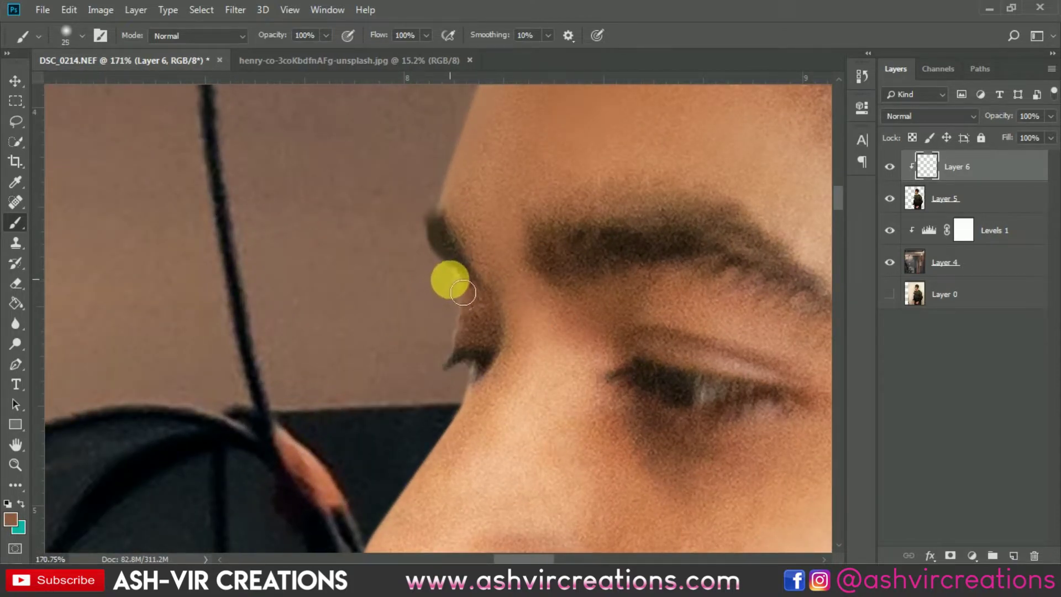
mouse_move(463, 292)
mouse_down()
mouse_move(465, 340)
mouse_move(445, 366)
mouse_up()
click(497, 268)
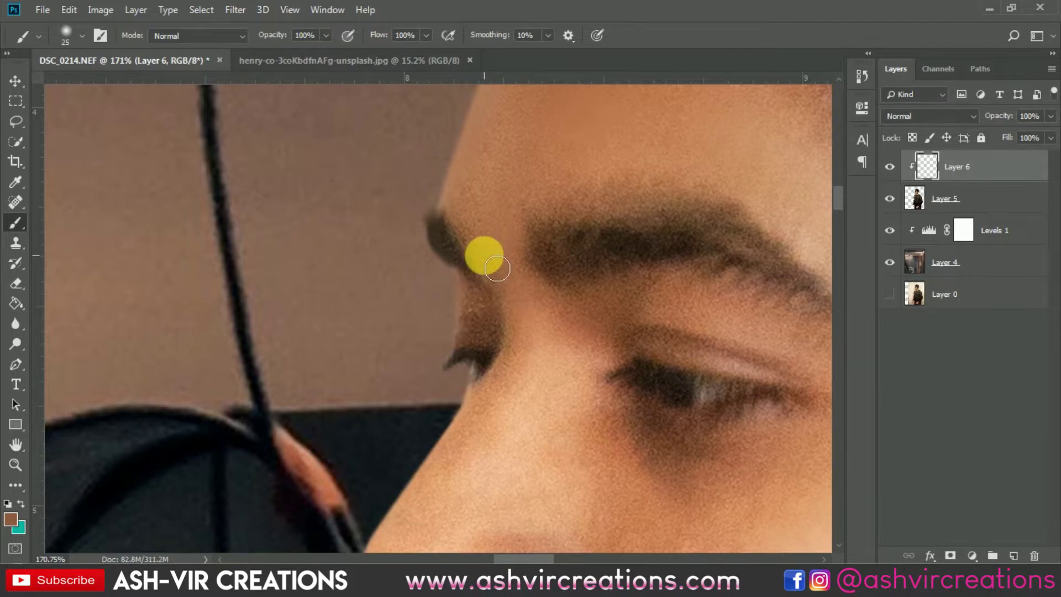
scroll(476, 265, down, 3)
scroll(485, 303, up, 3)
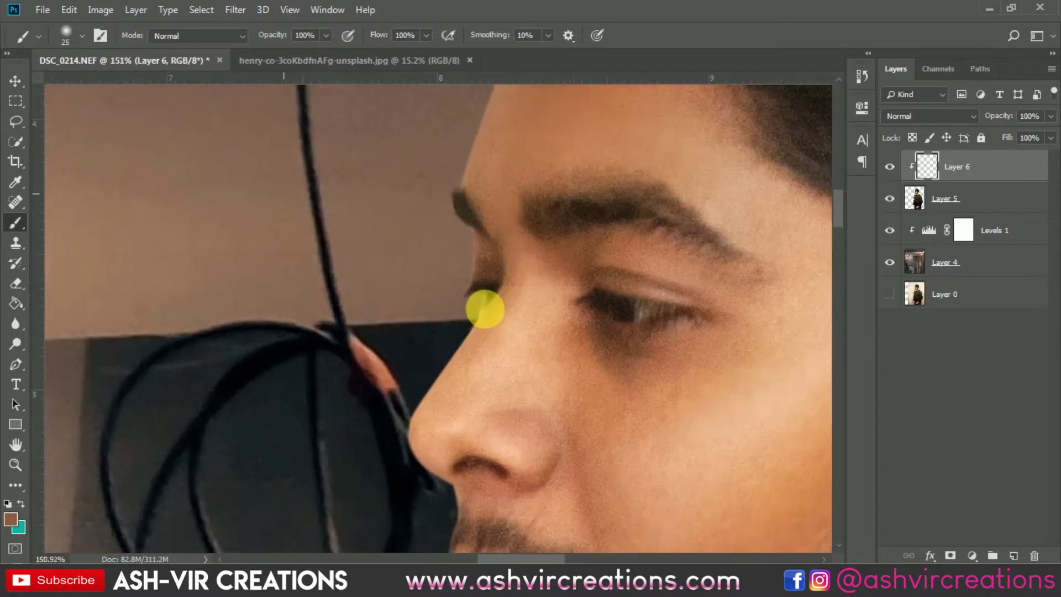
alt+click(478, 290)
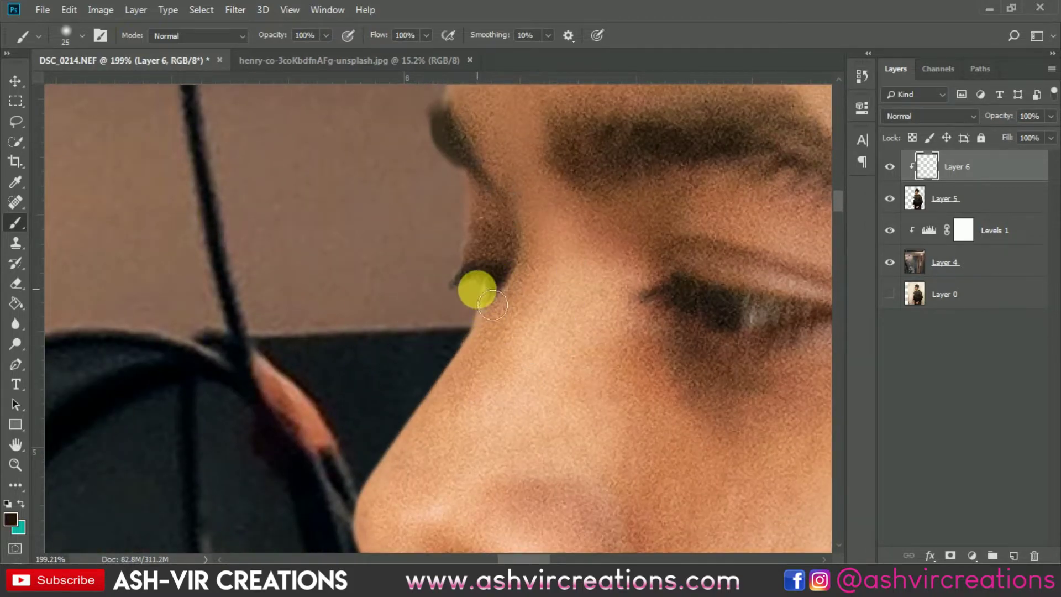
scroll(459, 331, down, 6)
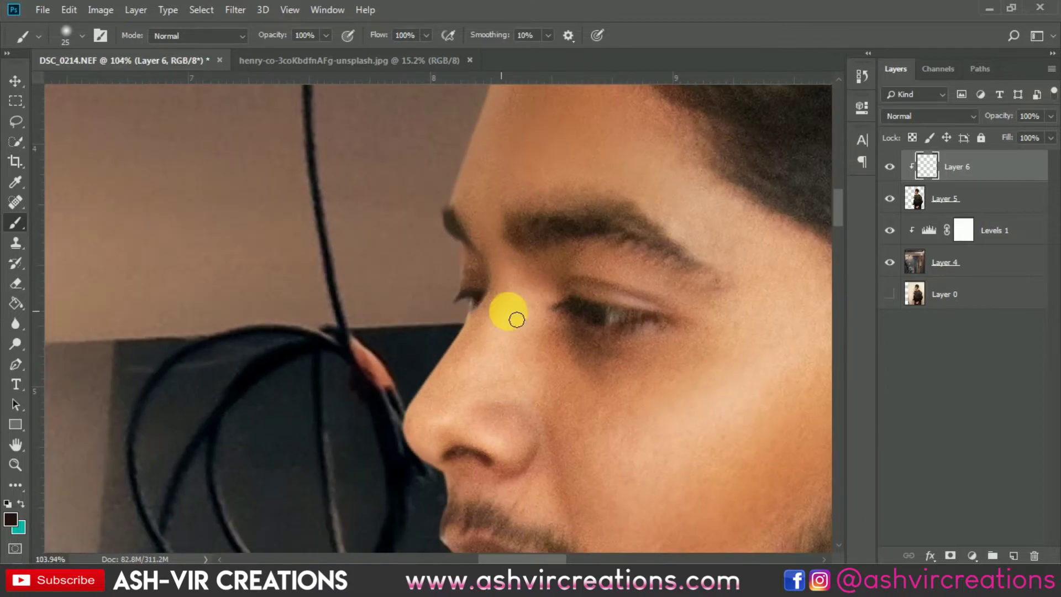
scroll(615, 312, down, 1)
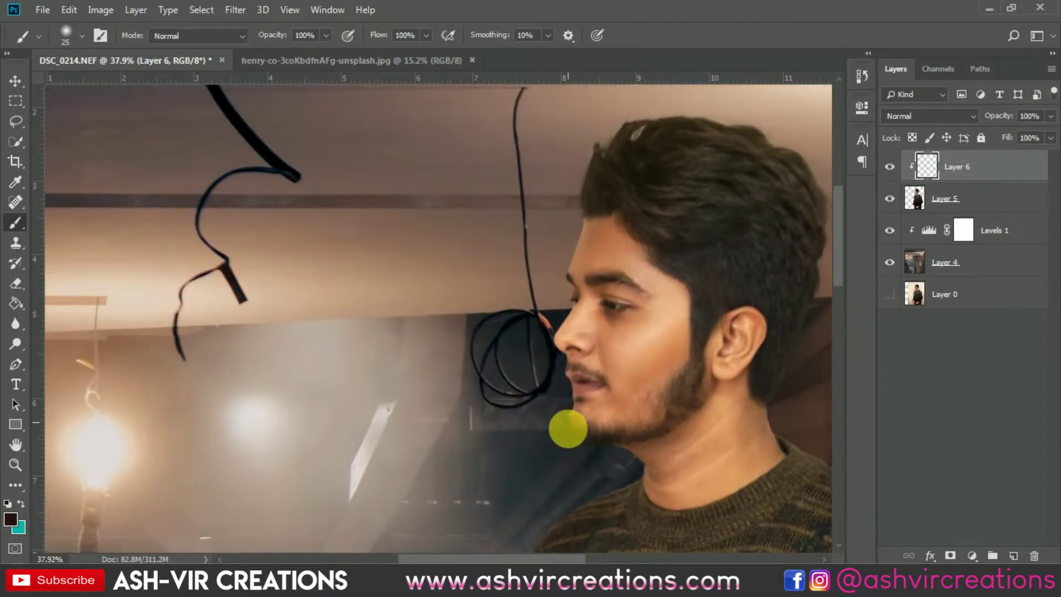
Erase the pale fringe along the chin edge on the man's own layer with a soft Eraser at size 15.
scroll(569, 420, up, 5)
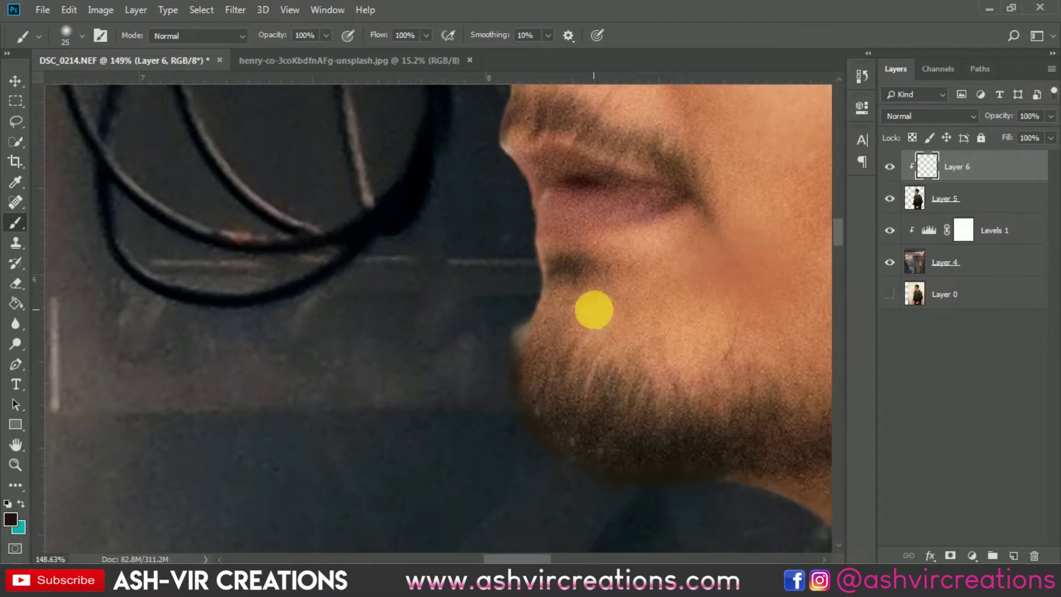
click(970, 200)
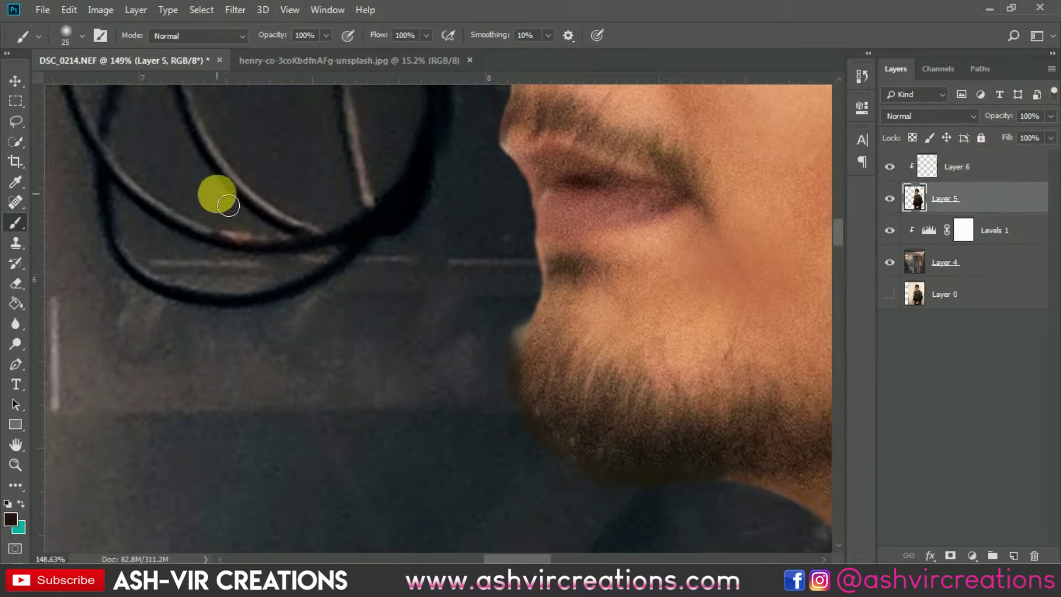
right_click(309, 284)
drag(400, 318, 410, 322)
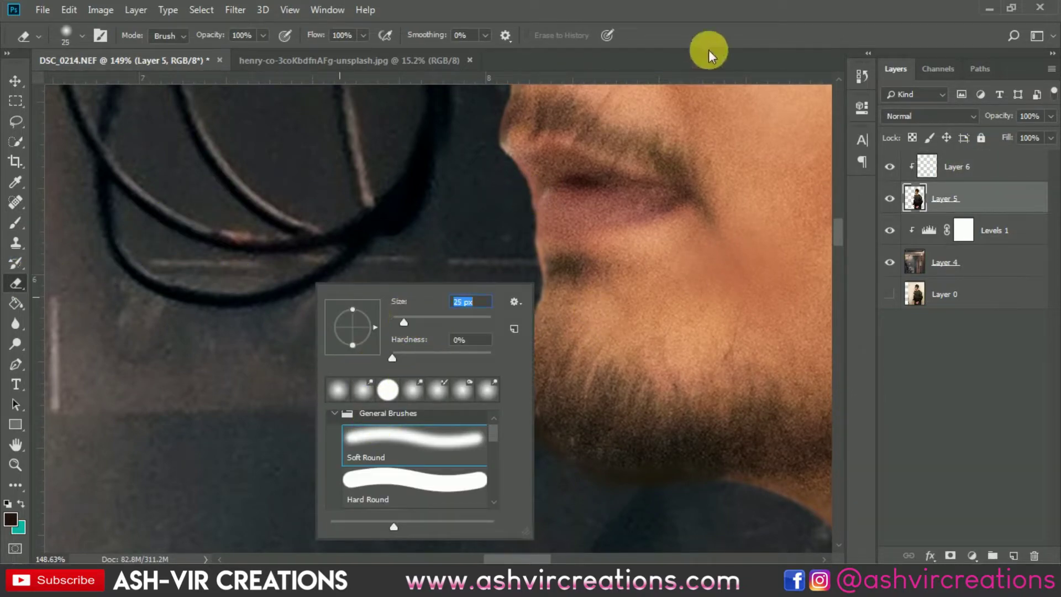
key(Return)
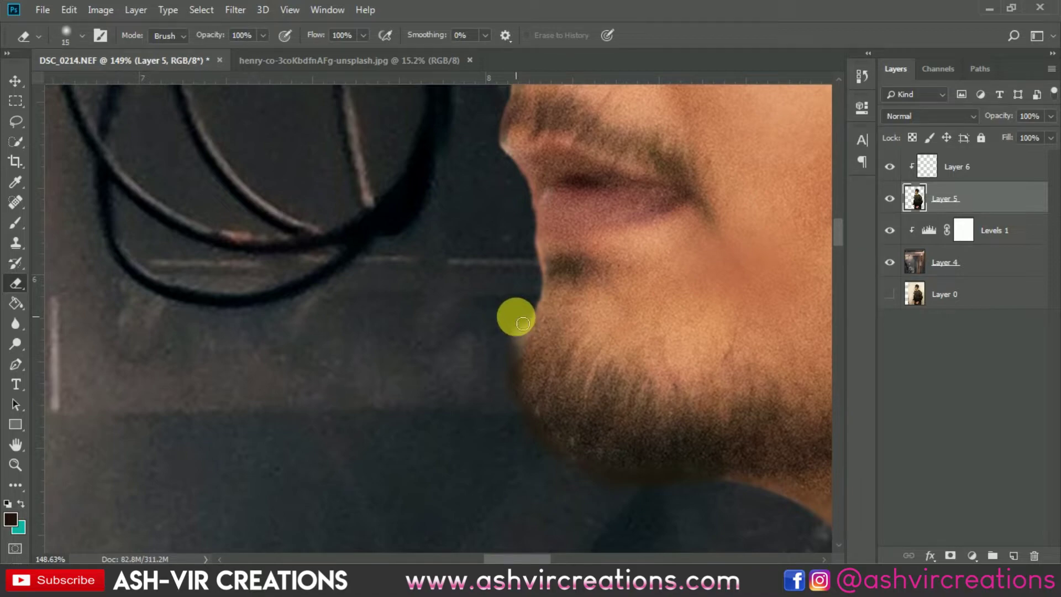
key(bracketleft)
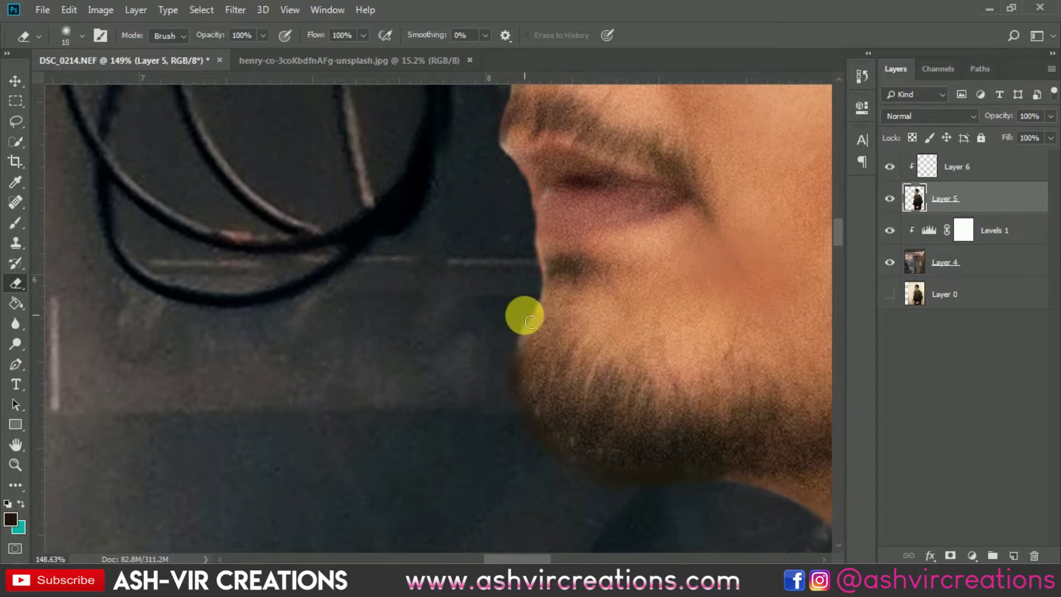
scroll(495, 414, down, 3)
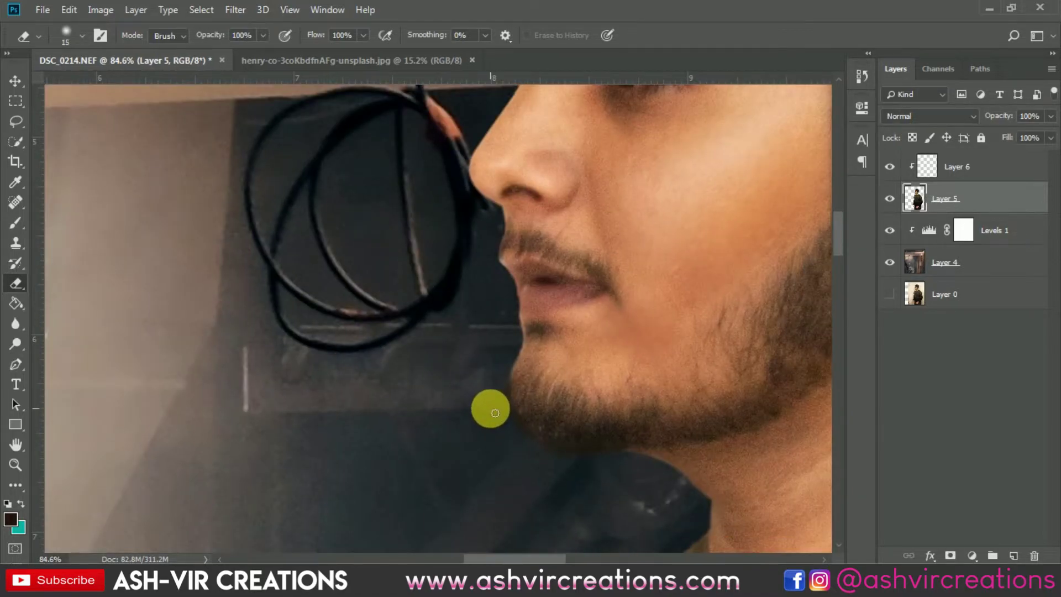
scroll(495, 413, down, 3)
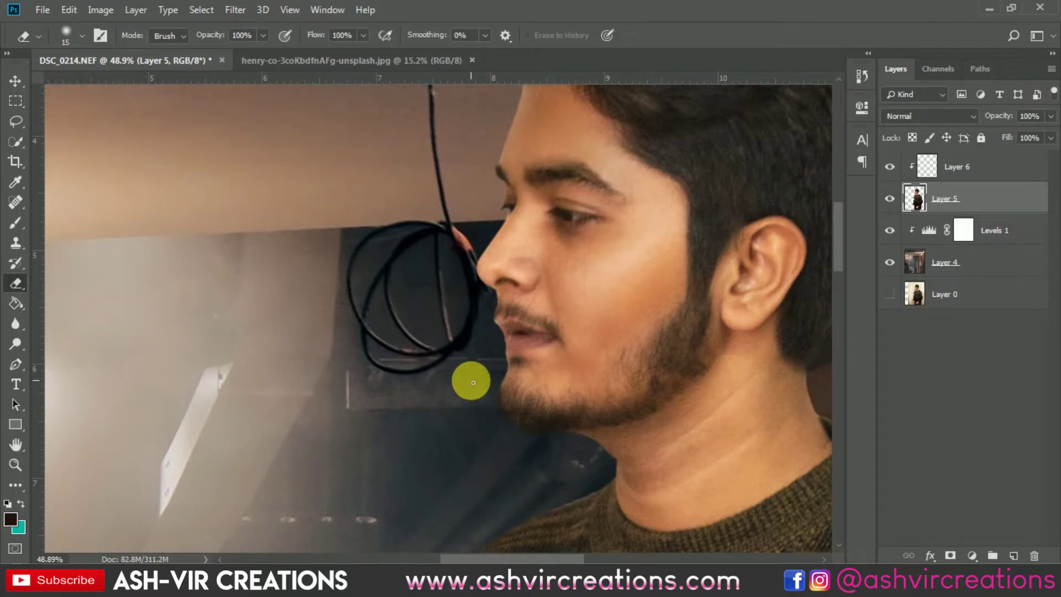
Check the whole composite and merge the clipped paint layer with the man's layer.
key(v)
scroll(472, 376, down, 9)
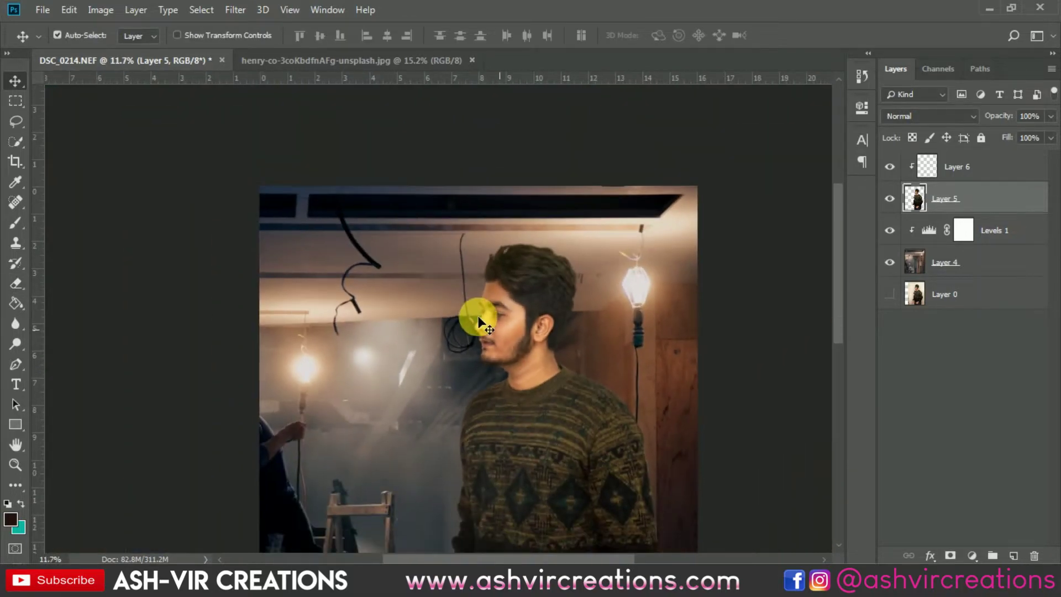
scroll(452, 161, up, 3)
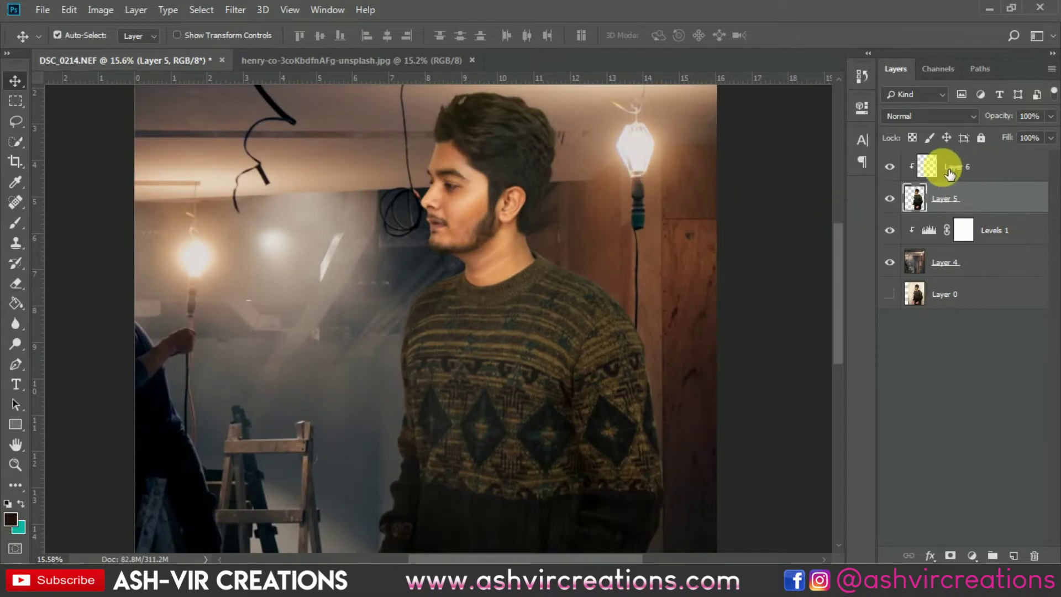
ctrl+click(954, 166)
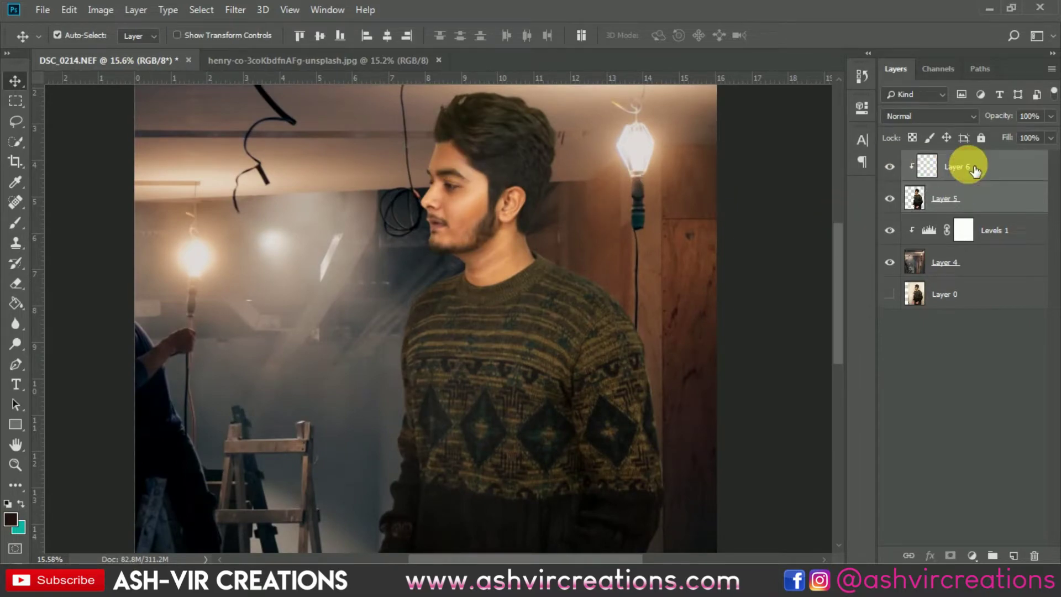
right_click(962, 166)
click(805, 433)
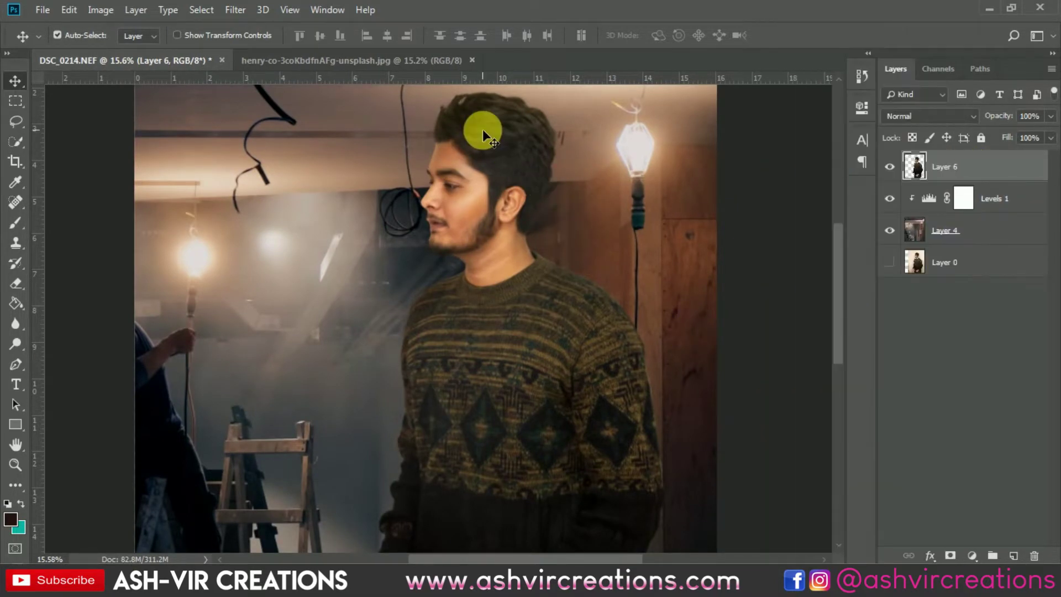
Open Liquify on the man's layer and push the front hair edge outward with the Forward Warp tool at size 300.
scroll(482, 129, up, 2)
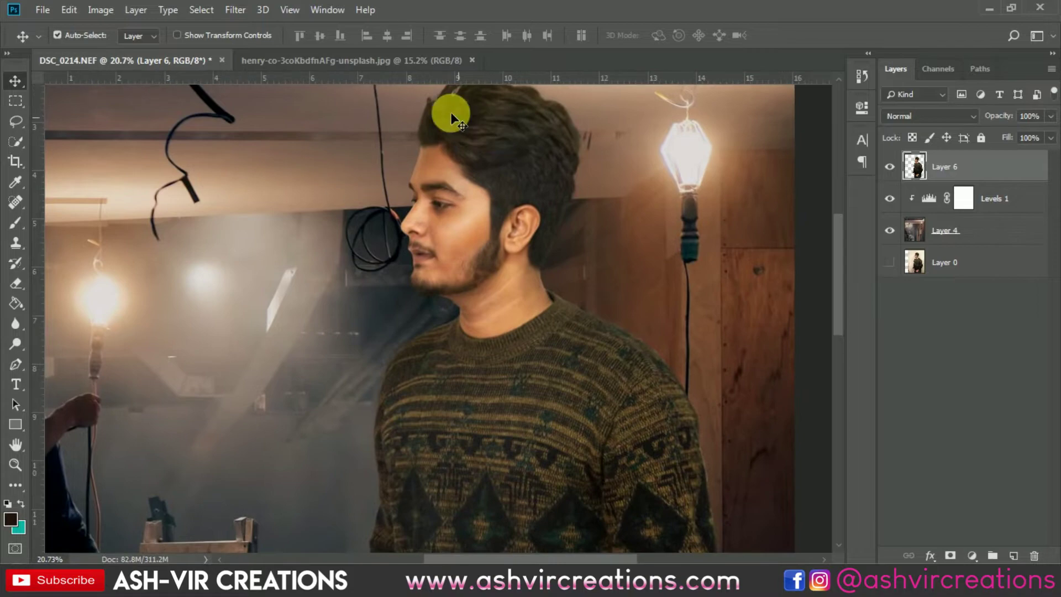
click(237, 10)
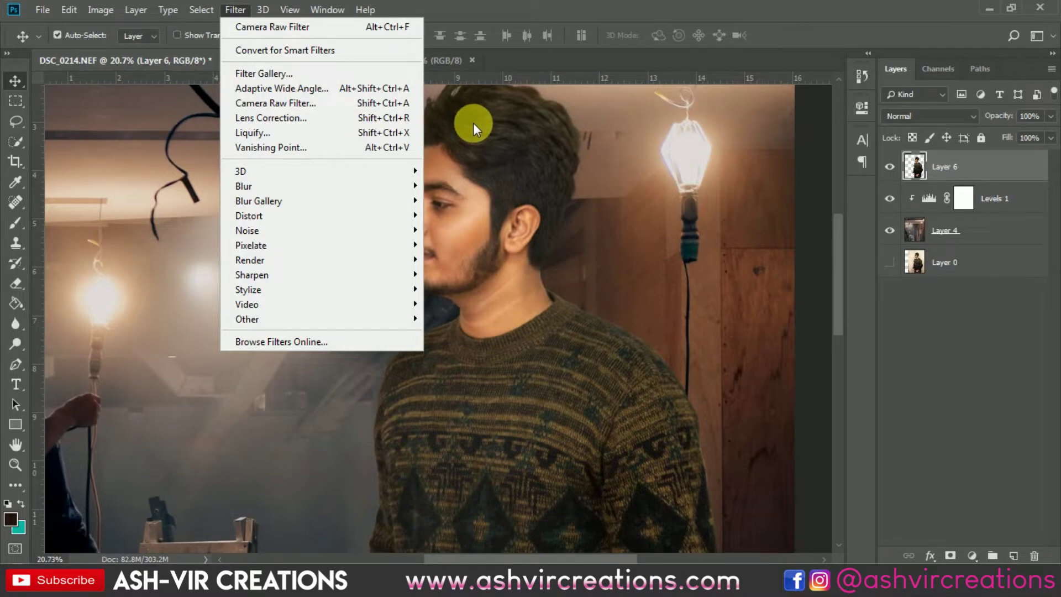
click(368, 134)
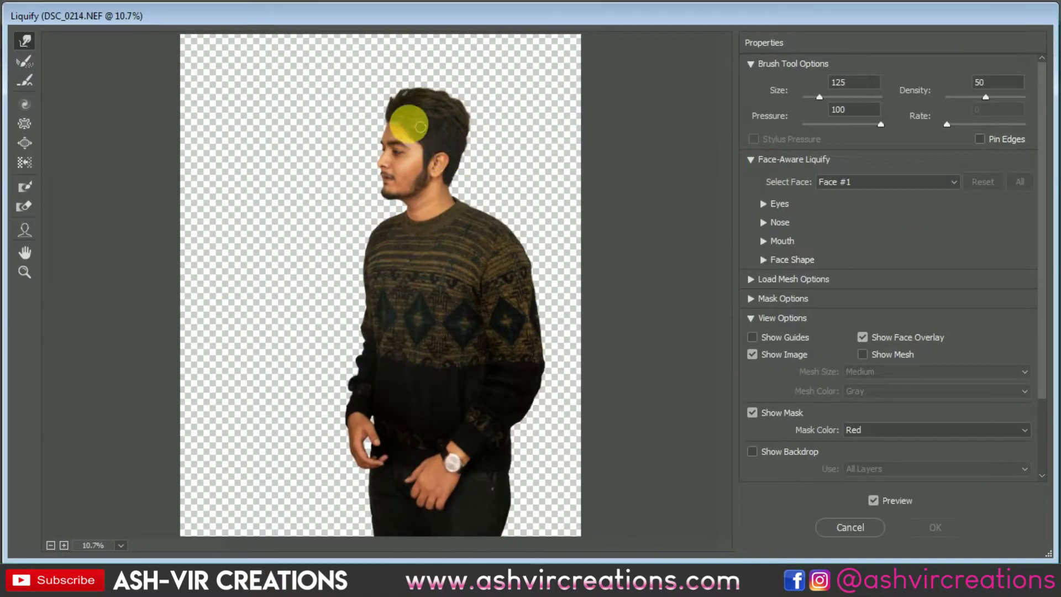
scroll(379, 103, up, 3)
drag(413, 76, 445, 170)
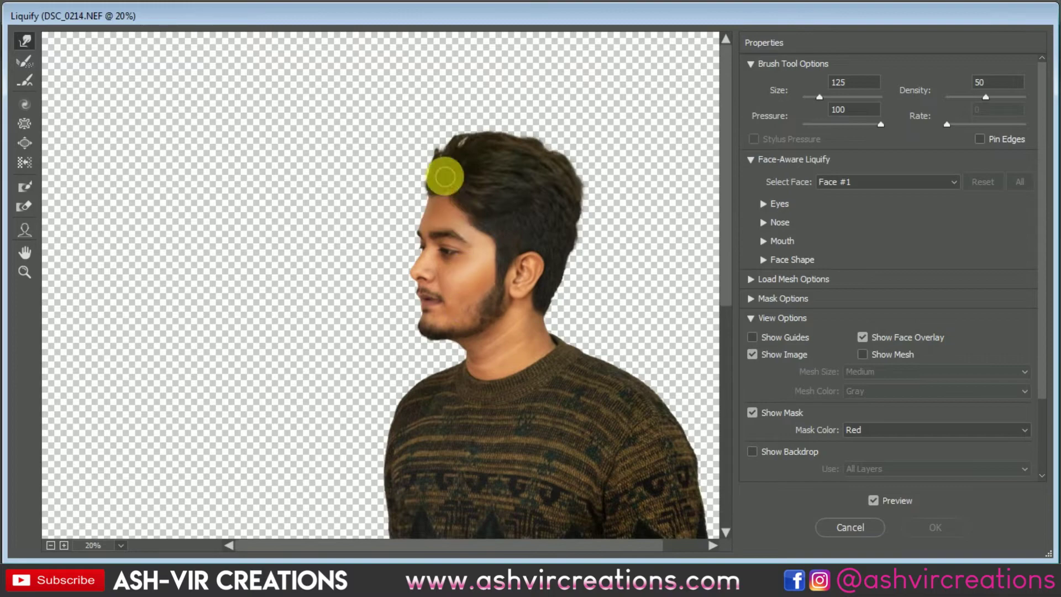
scroll(390, 142, up, 3)
scroll(438, 246, up, 2)
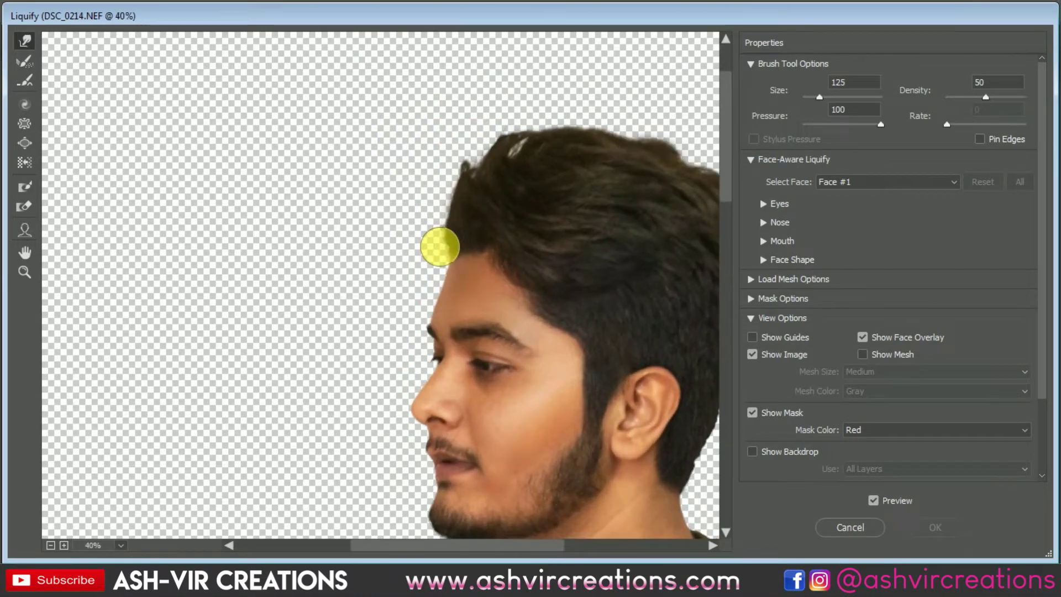
key(bracketright)
key(bracketright)
key(bracketright)
key(bracketright)
key(bracketright)
key(bracketright)
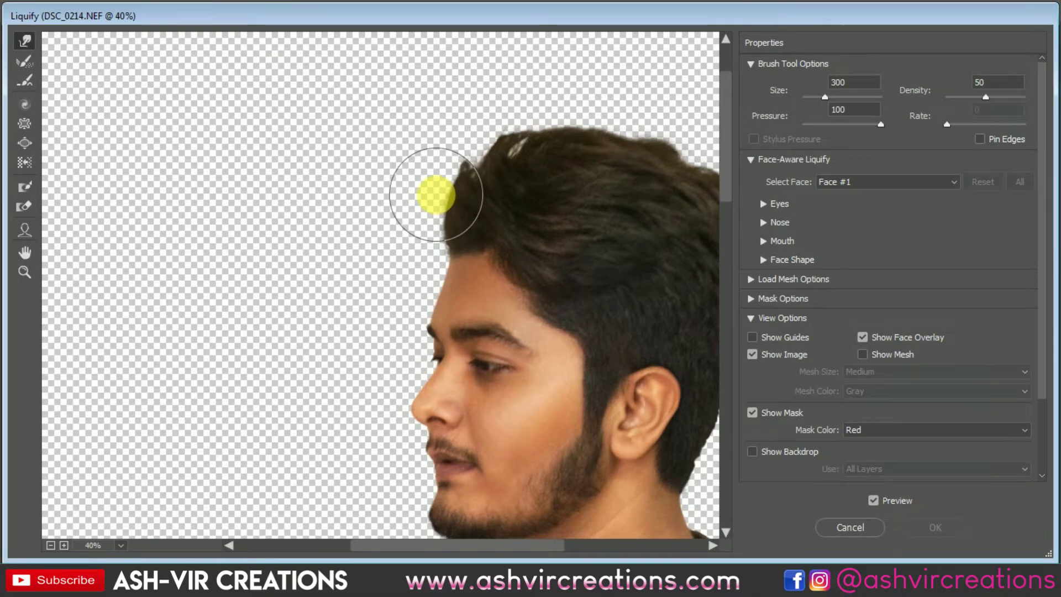
click(434, 194)
Fill out the front hair just above the forehead with Forward Warp strokes, varying the brush size between 150 and 250.
key(bracketleft)
key(bracketleft)
scroll(430, 194, up, 3)
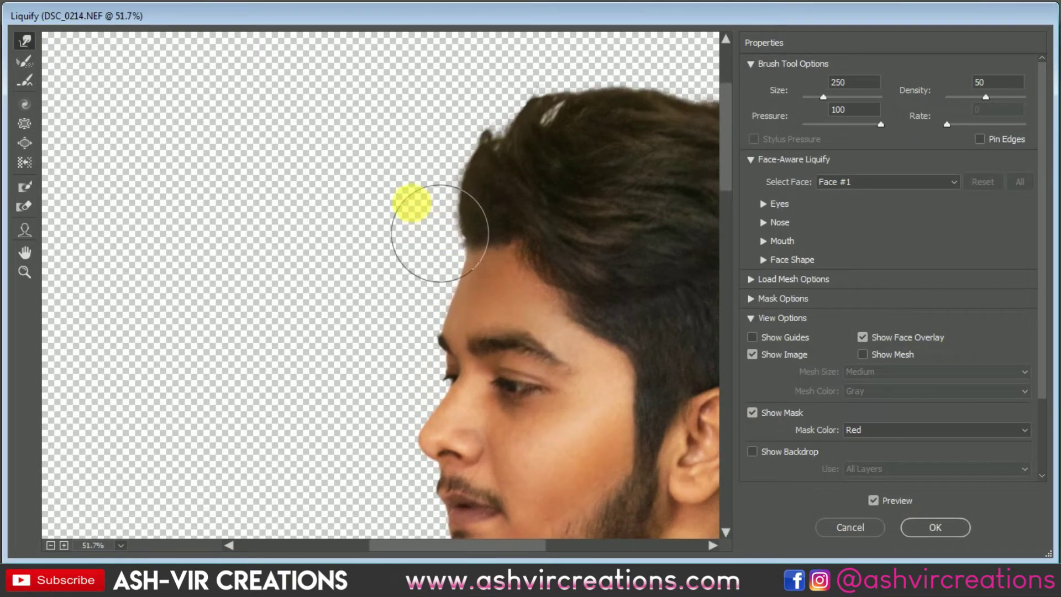
key(bracketleft)
key(bracketleft)
key(bracketleft)
key(bracketleft)
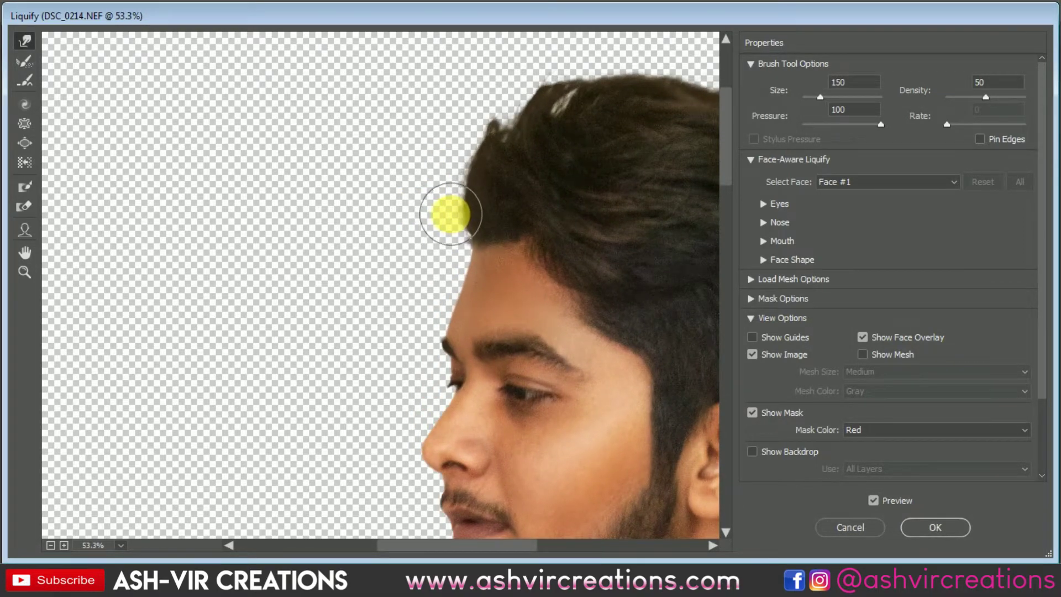
key(bracketright)
key(bracketright)
key(bracketright)
key(bracketright)
key(bracketright)
key(bracketright)
key(bracketright)
key(bracketright)
key(bracketright)
key(bracketright)
key(bracketright)
key(bracketright)
key(bracketright)
key(bracketright)
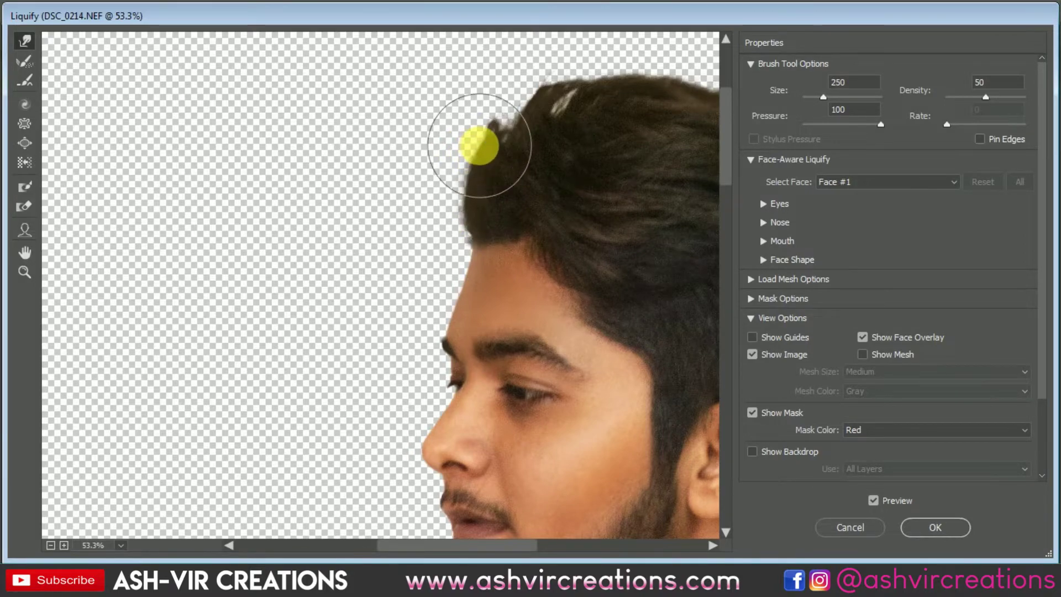
Push the raised front section of hair forward for more volume, using Forward Warp at sizes 400 and 500.
key(bracketleft)
key(bracketleft)
key(bracketleft)
key(bracketleft)
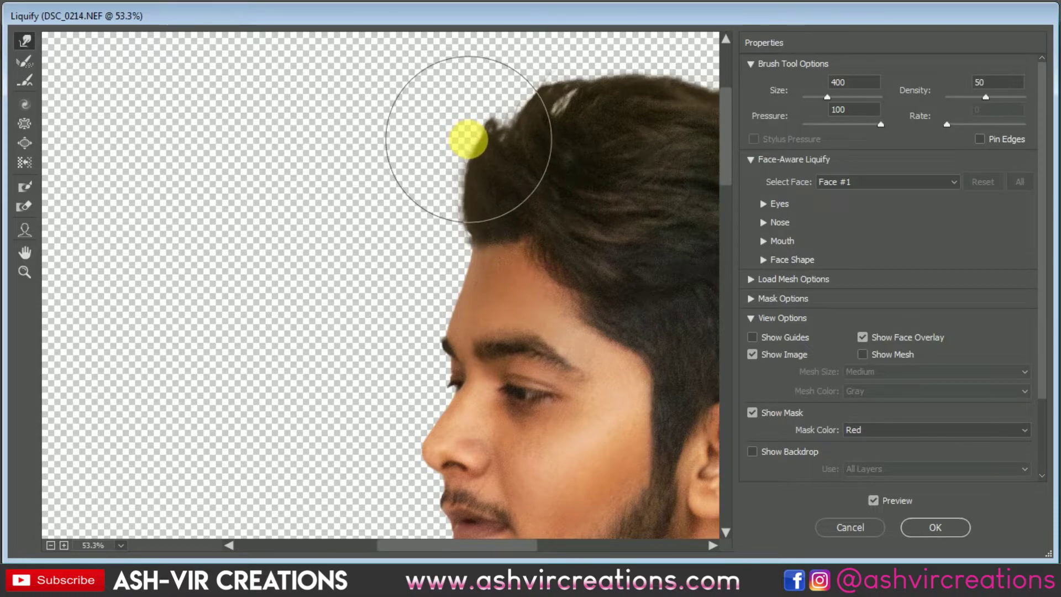
scroll(465, 138, down, 2)
drag(580, 220, 483, 230)
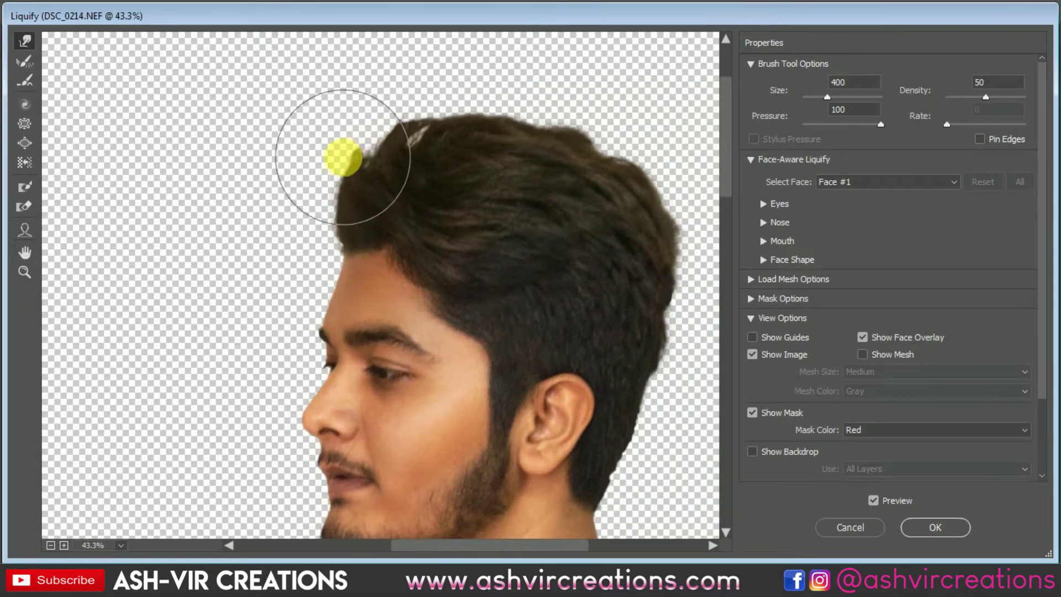
key(bracketright)
key(bracketright)
key(bracketright)
key(bracketright)
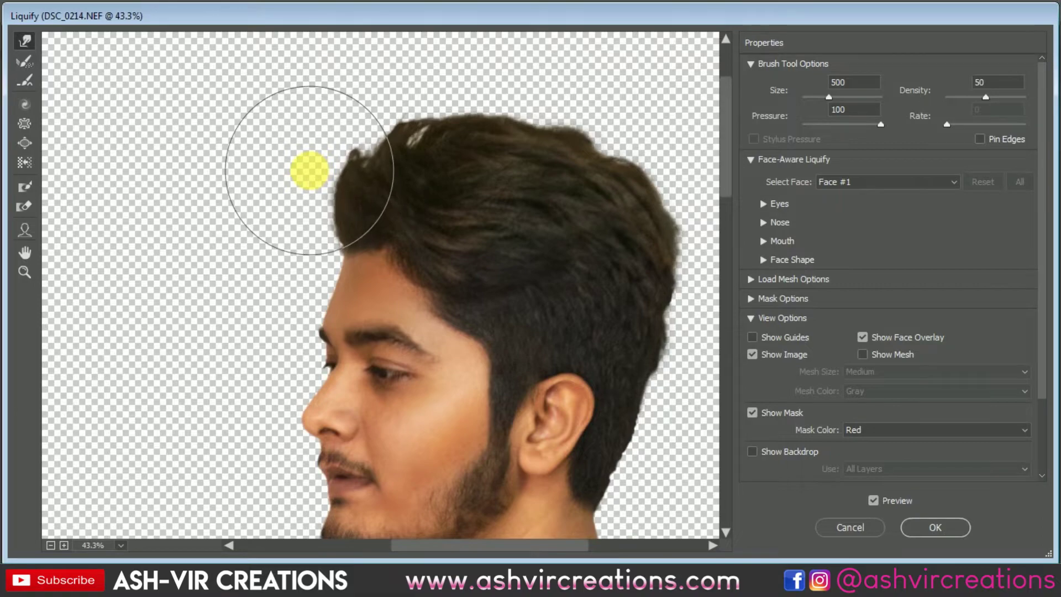
Refine the top front hair outline with Forward Warp at sizes 300 and 250, and apply the Liquify changes.
key(bracketleft)
key(bracketleft)
key(bracketleft)
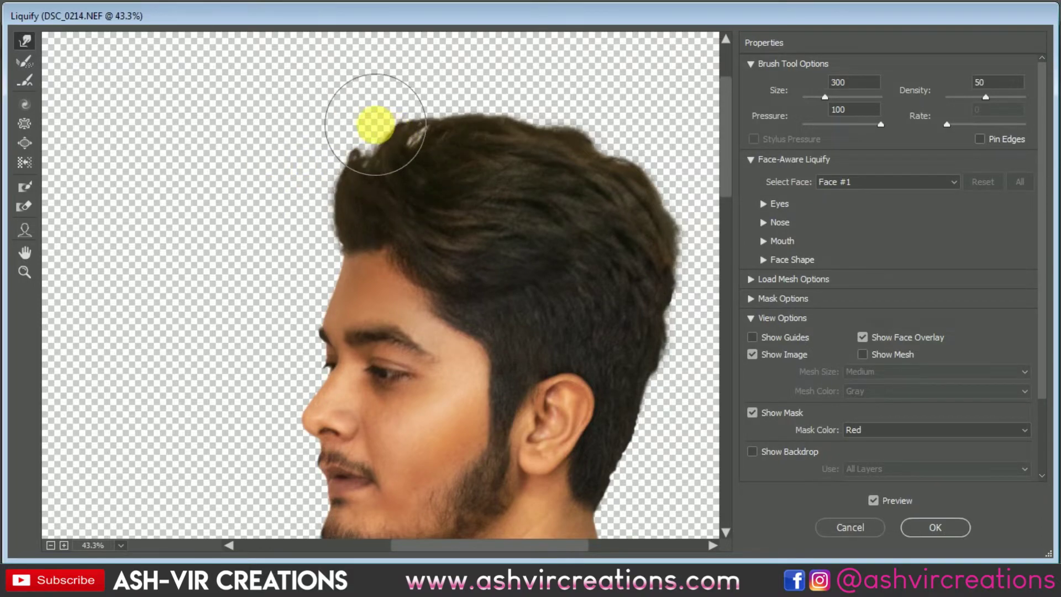
scroll(473, 220, down, 5)
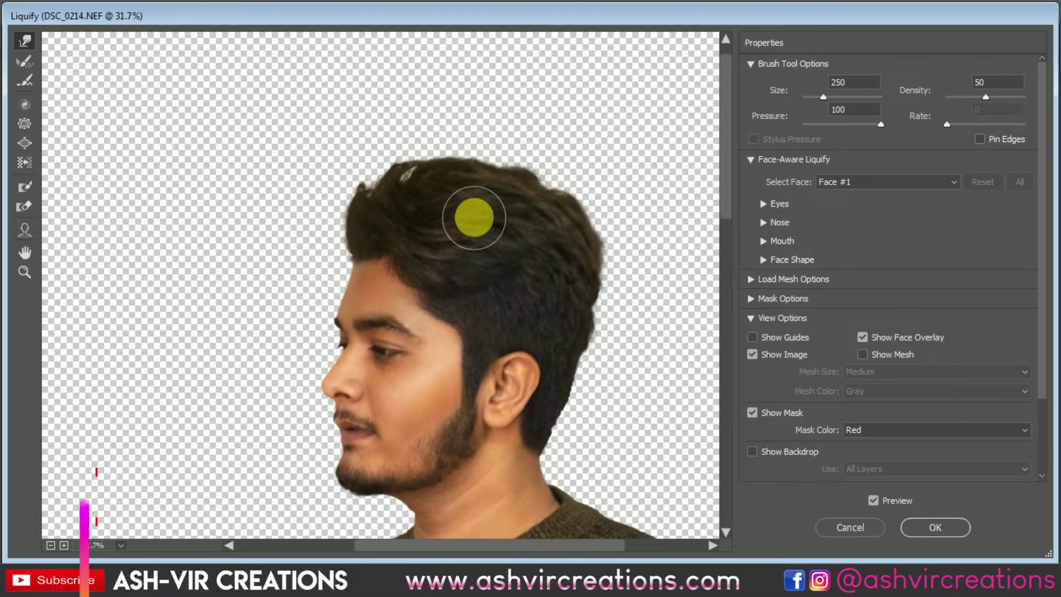
scroll(470, 214, down, 1)
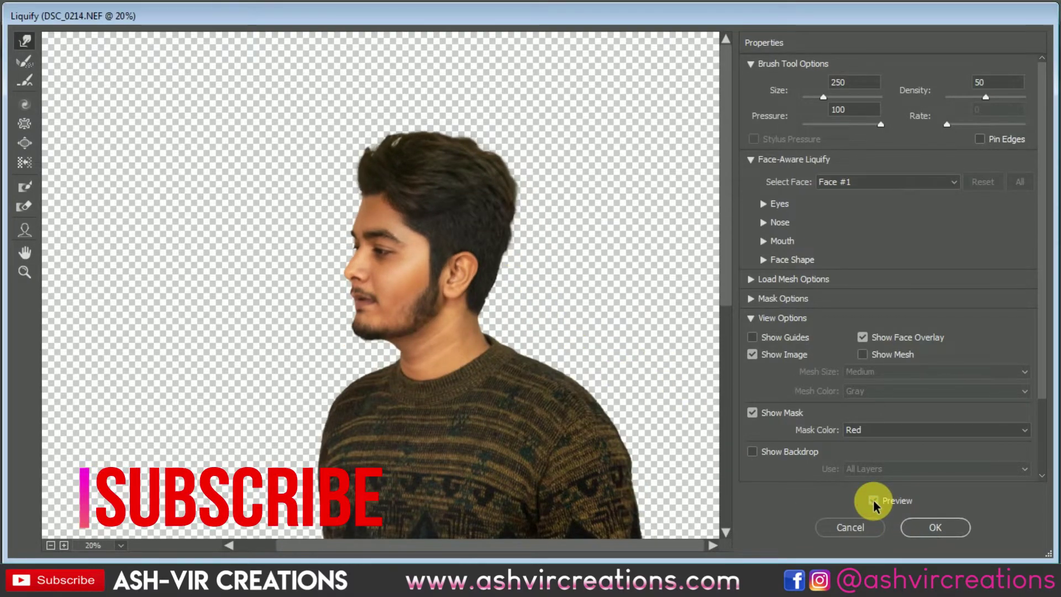
click(914, 529)
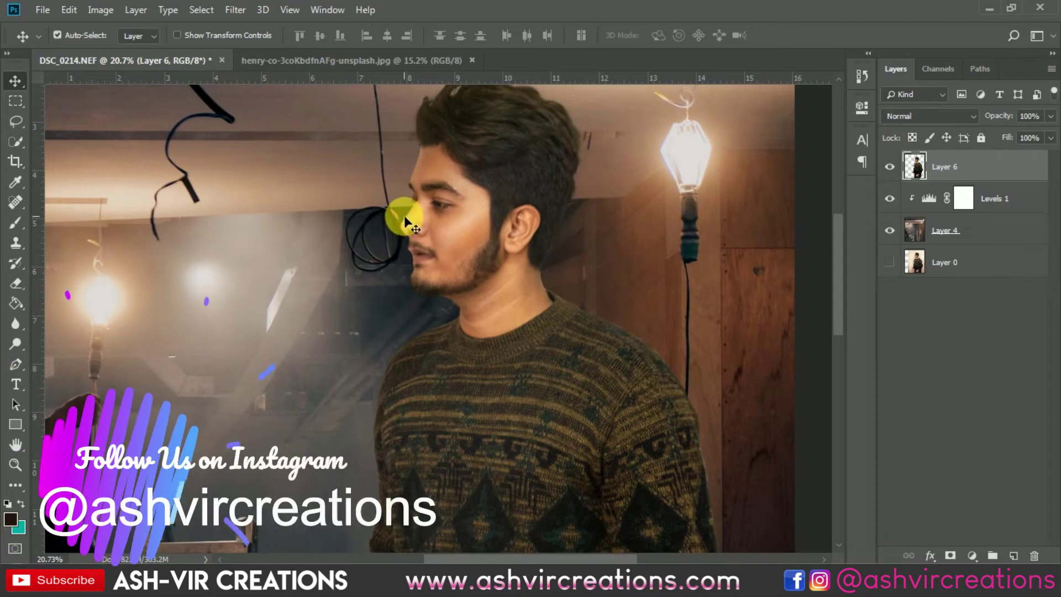
Load the man's layer outline as a selection, save it as a new channel, and deselect.
scroll(471, 129, up, 4)
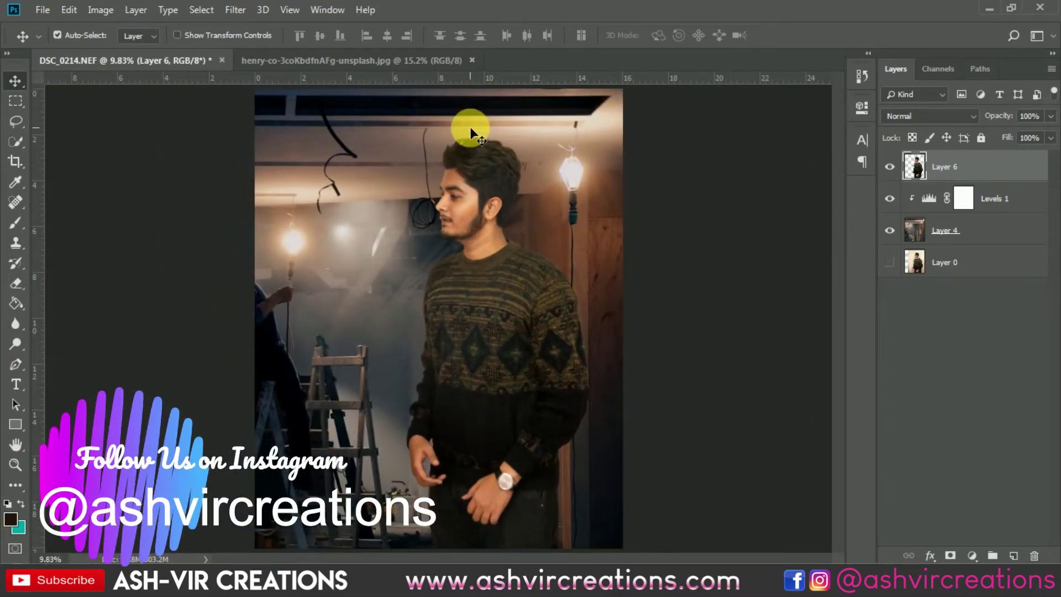
scroll(471, 130, down, 6)
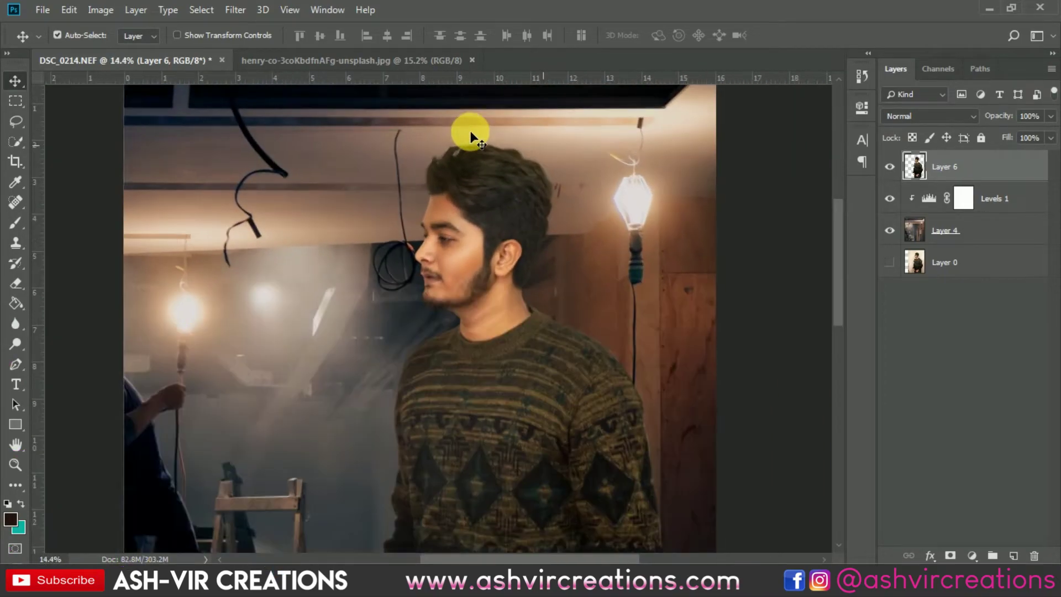
scroll(470, 133, up, 7)
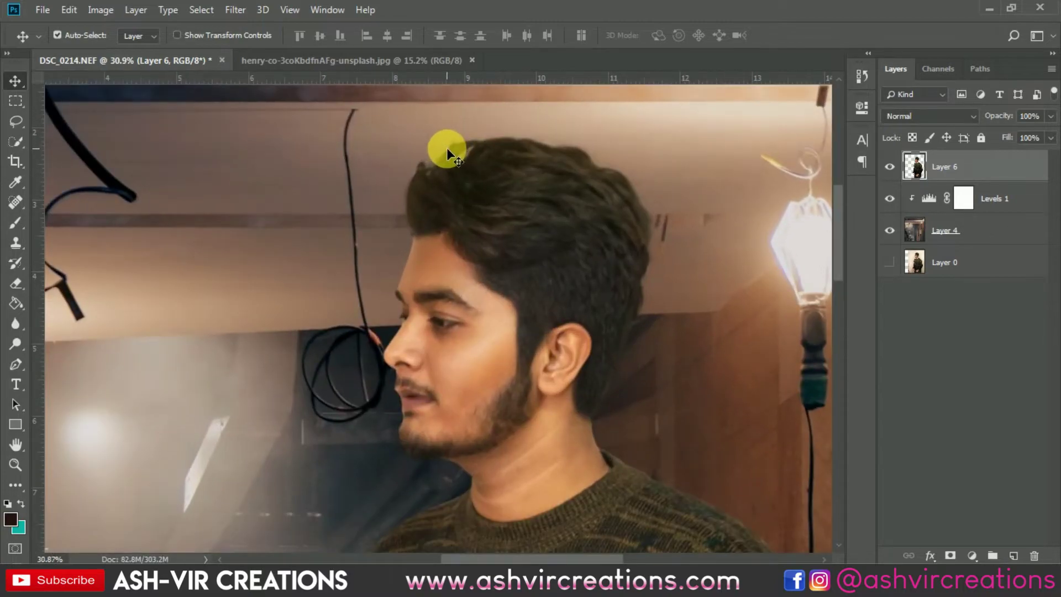
key(ctrl)
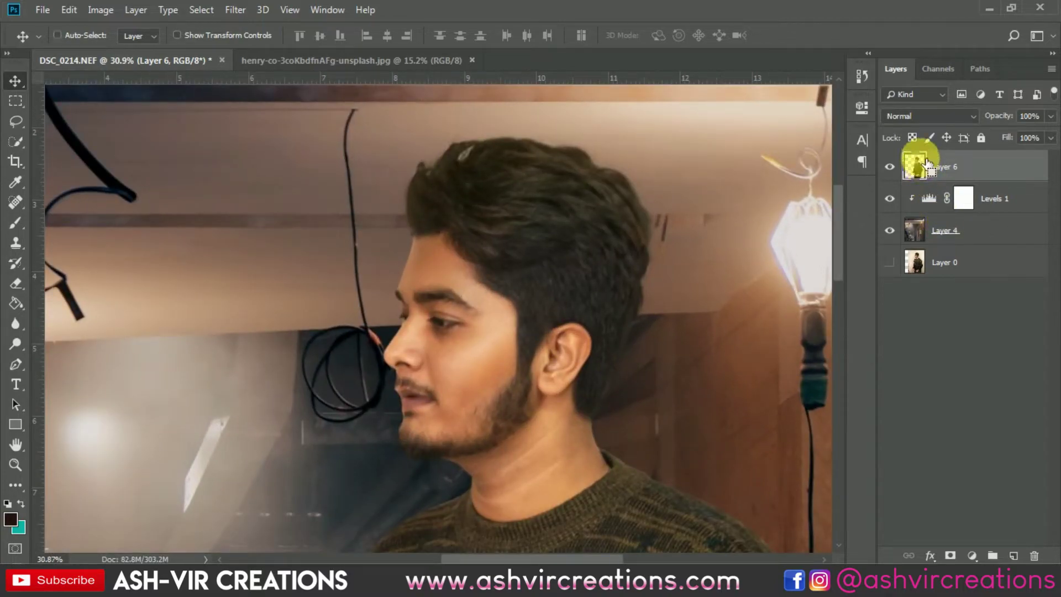
ctrl+click(926, 161)
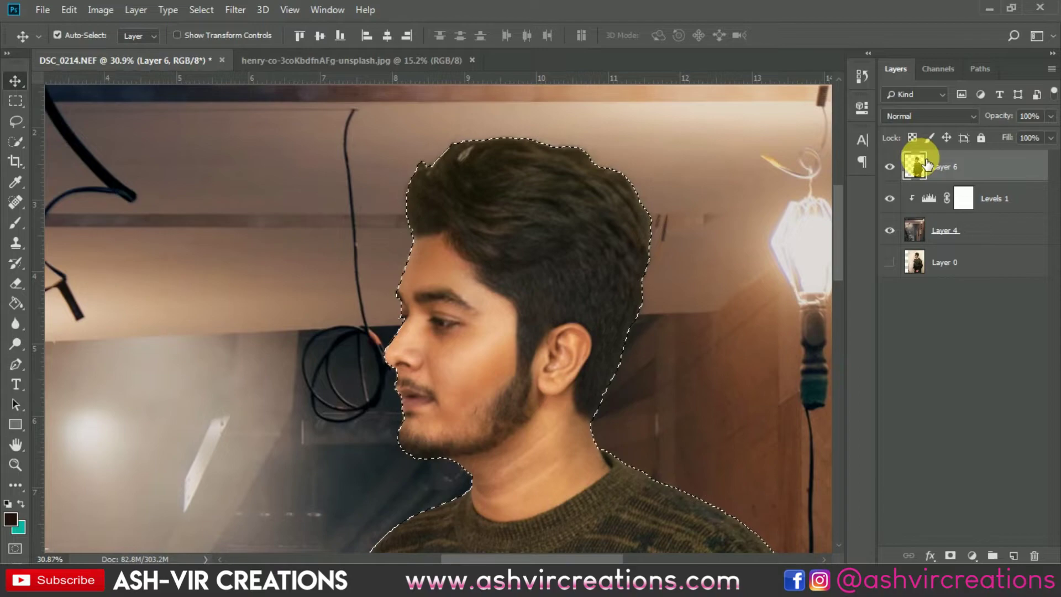
scroll(584, 260, down, 2)
scroll(582, 264, down, 1)
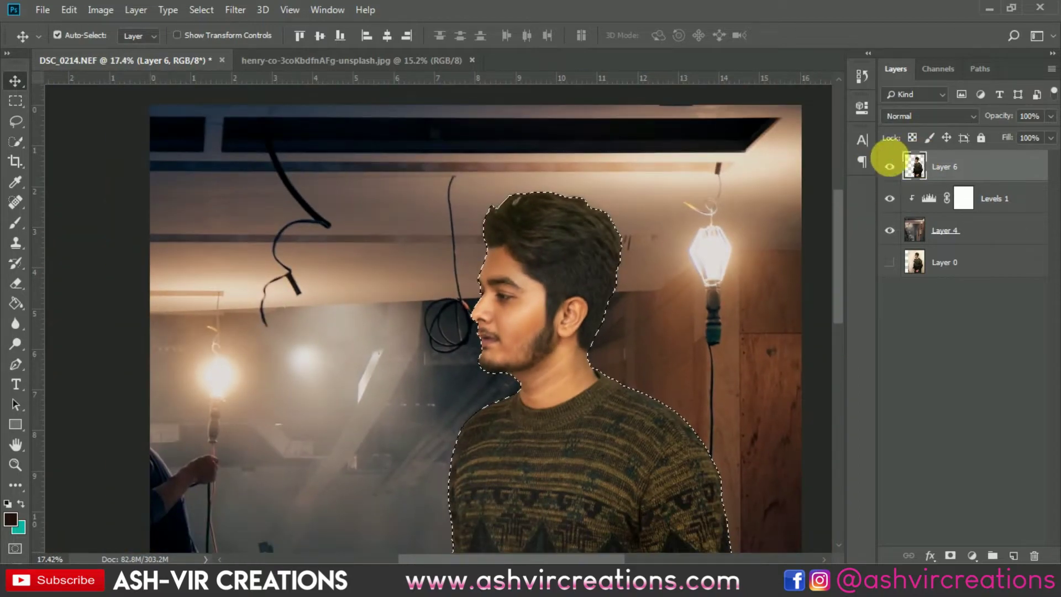
click(939, 69)
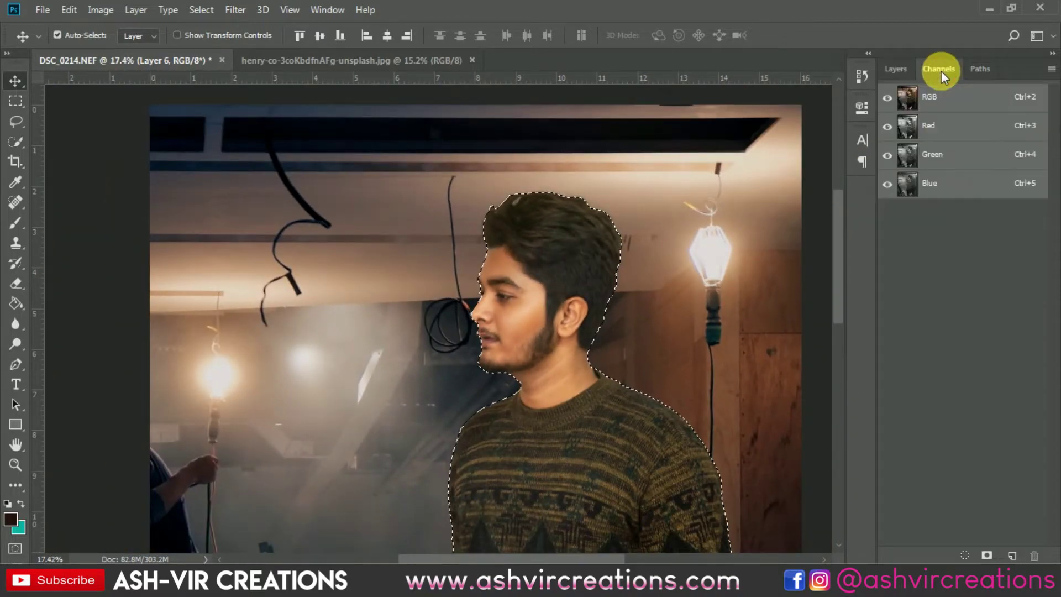
click(986, 554)
click(896, 71)
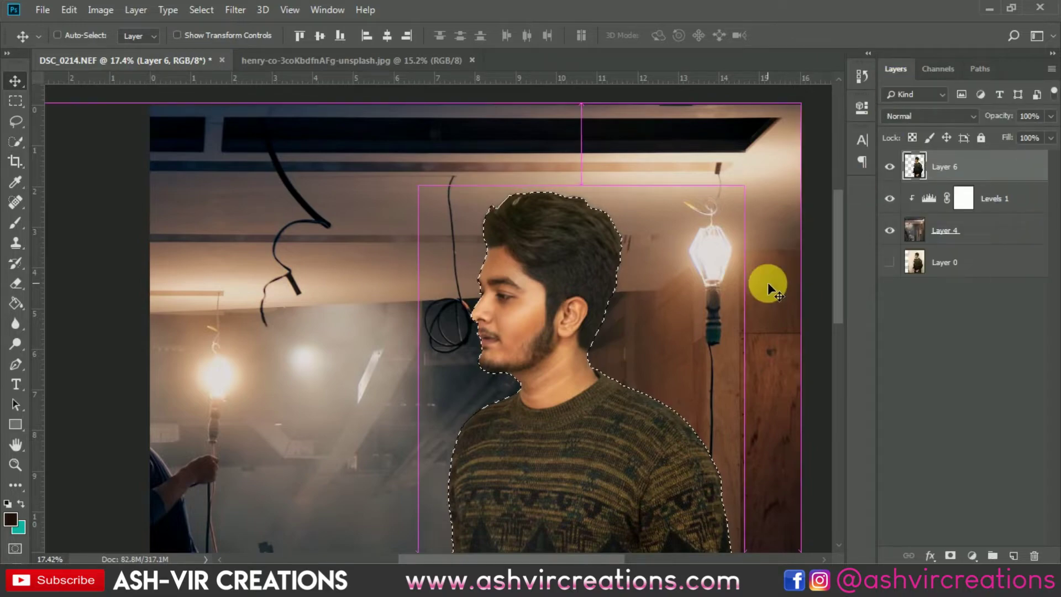
key(ctrl+d)
Merge the clipped Levels 1 adjustment with the Layer 4 background into one layer.
scroll(675, 294, down, 2)
scroll(483, 141, up, 4)
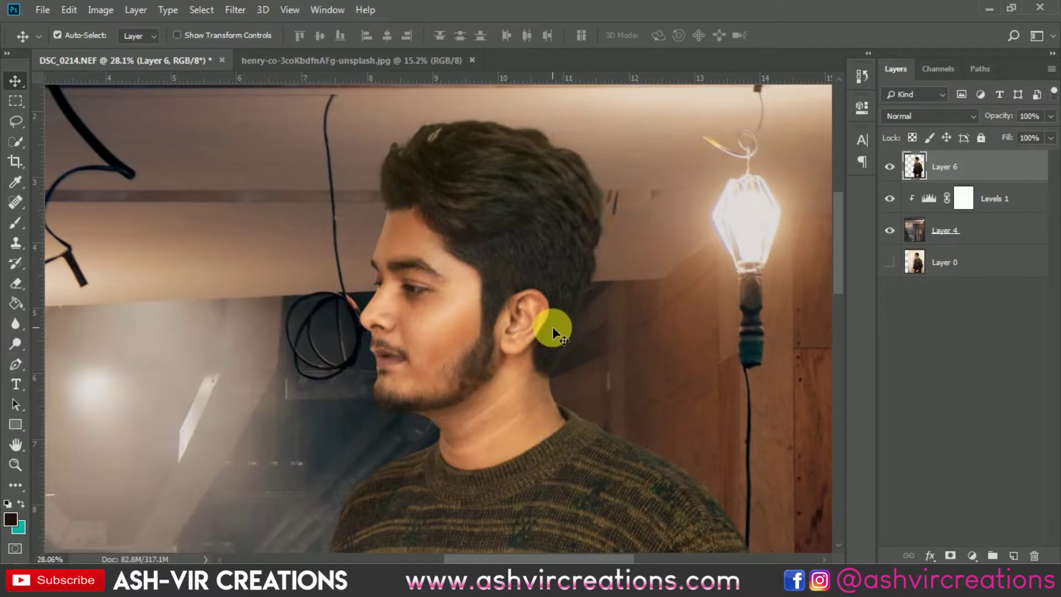
scroll(552, 327, down, 7)
click(946, 230)
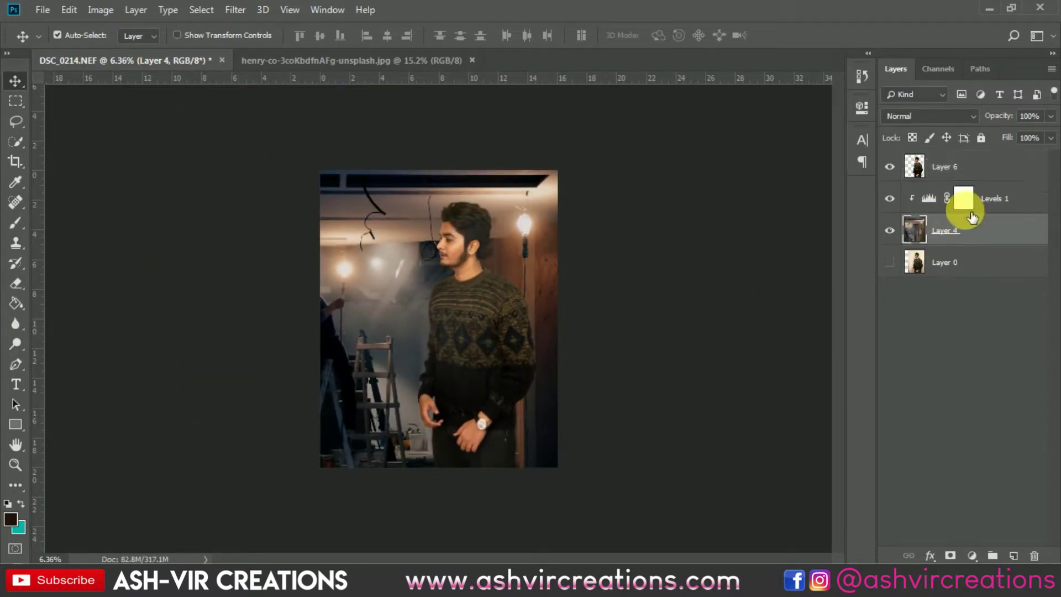
shift+click(996, 205)
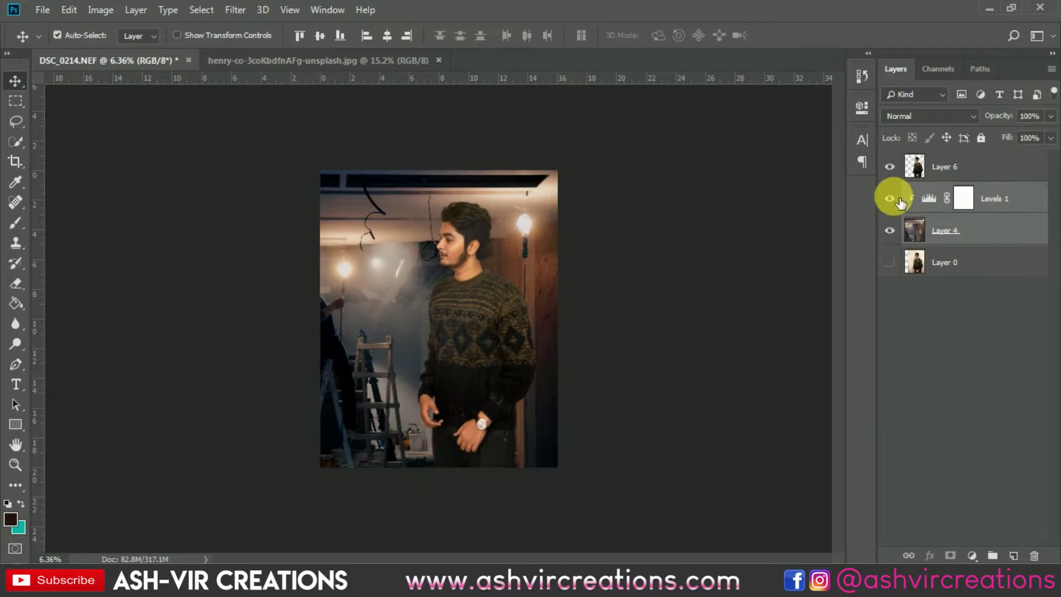
right_click(970, 200)
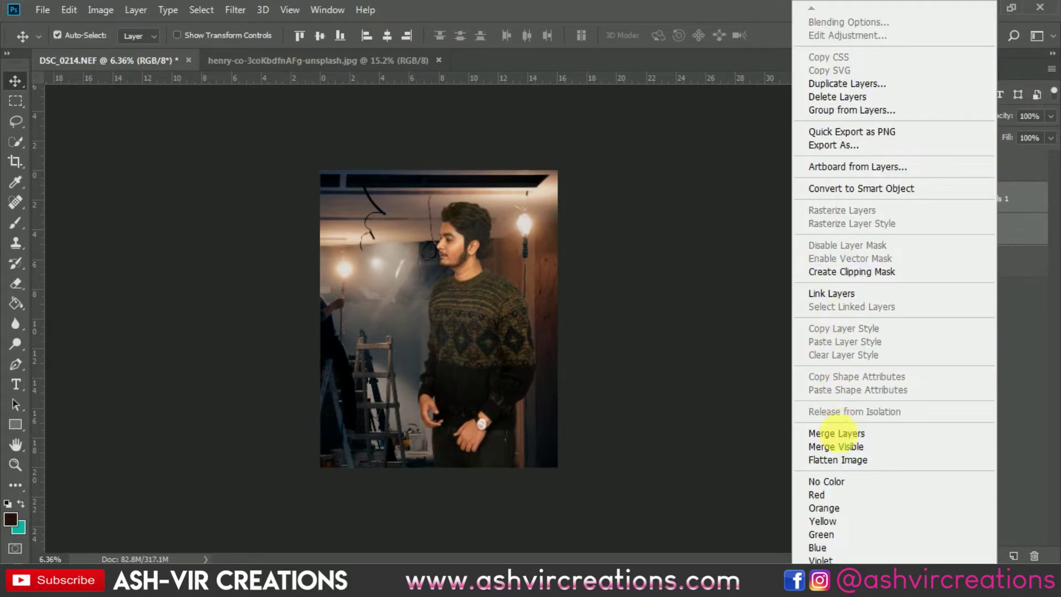
click(489, 304)
Crop the document to its current 4:5 canvas with Delete Cropped Pixels on, removing the background outside the frame.
scroll(490, 299, up, 2)
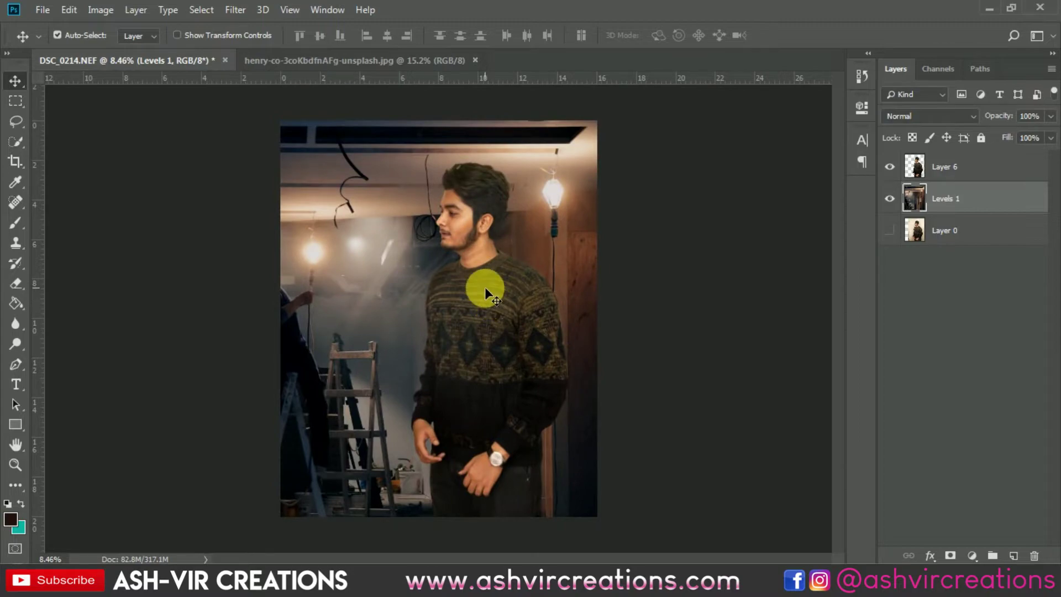
click(235, 13)
click(508, 173)
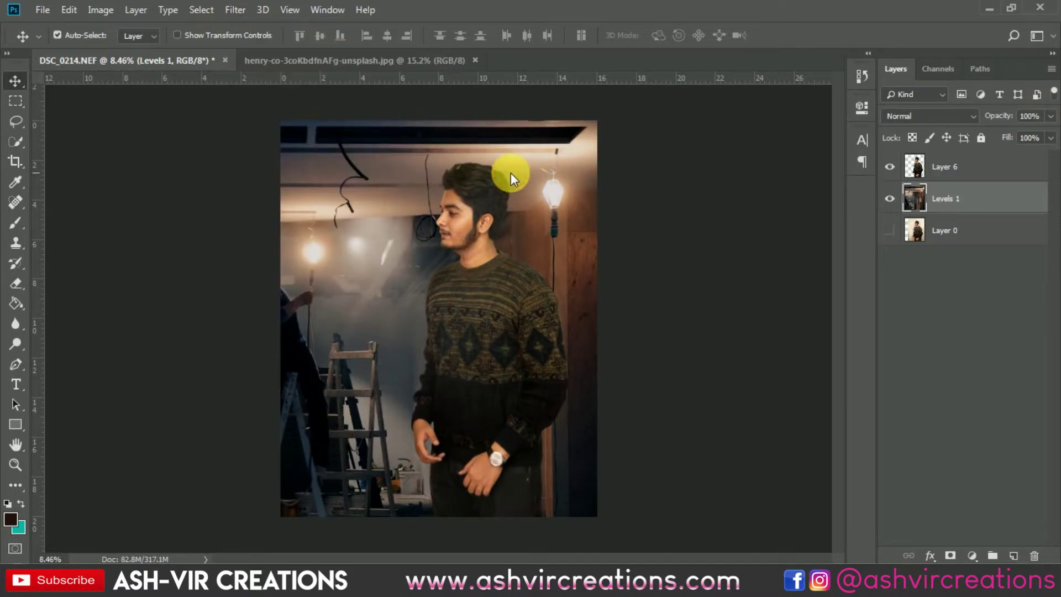
click(18, 157)
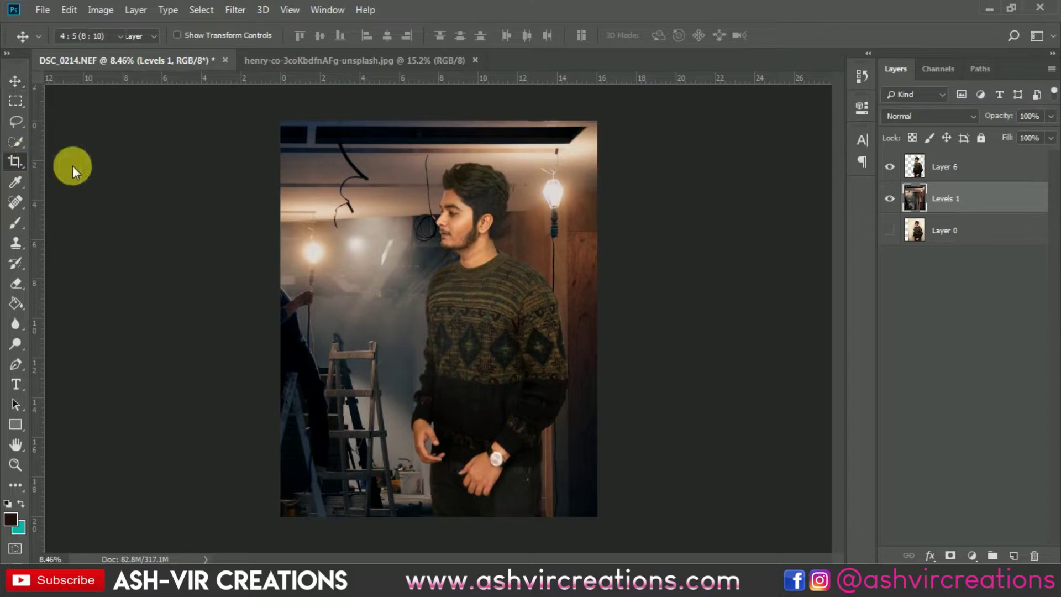
click(381, 214)
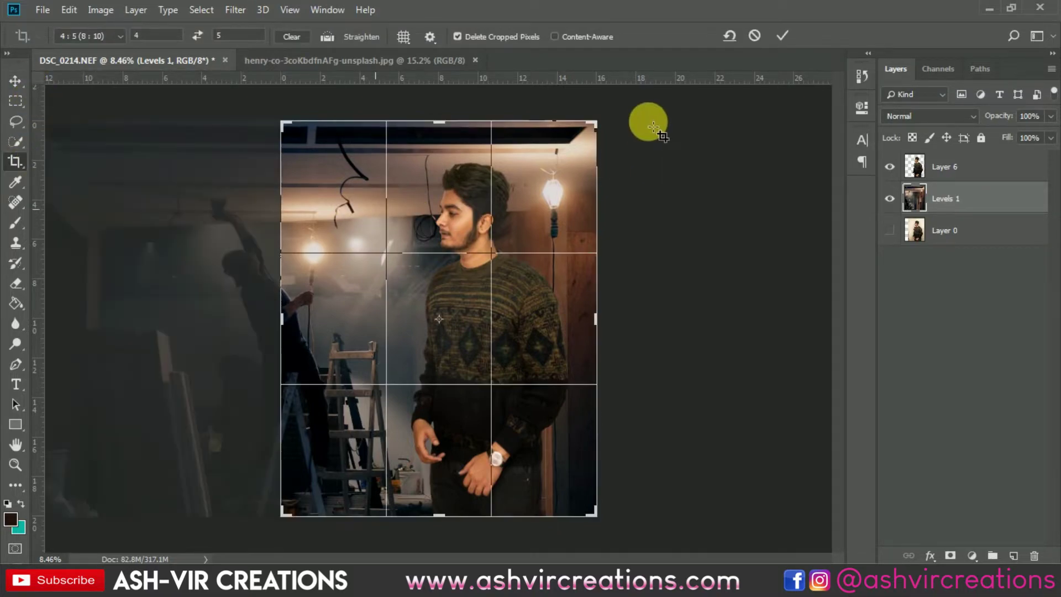
click(780, 34)
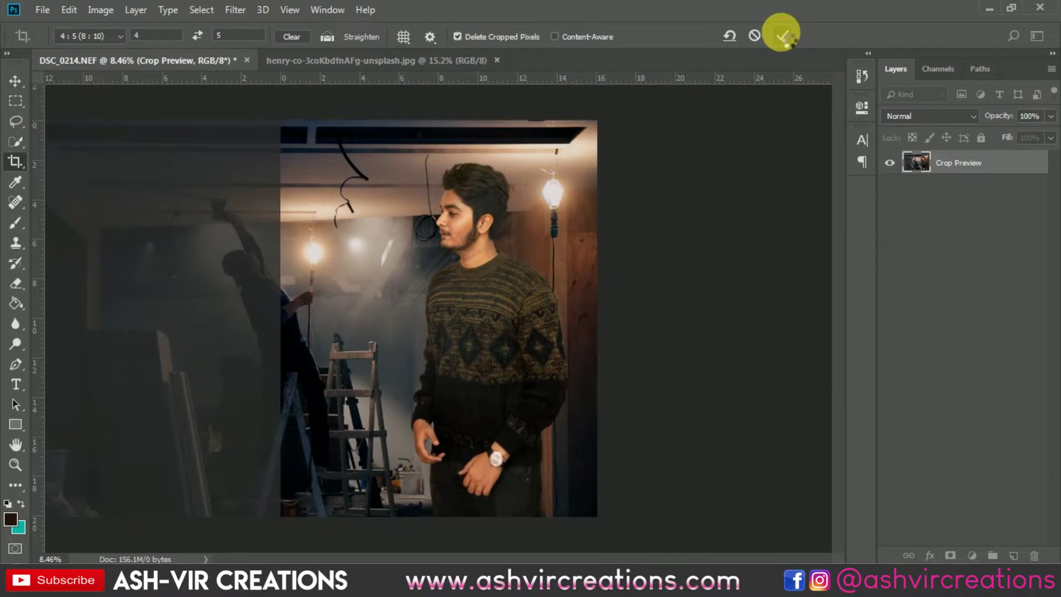
key(v)
scroll(526, 235, up, 1)
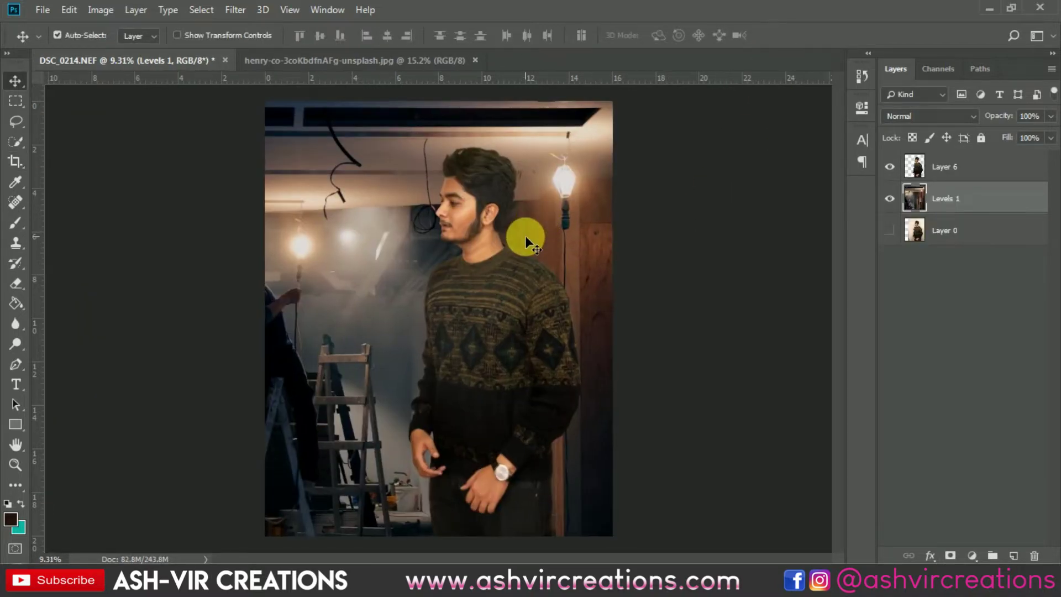
Start a Tilt-Shift blur on the Levels 1 background, move its focus band below the image, narrow the upper transition and set Blur to 30 px.
click(235, 11)
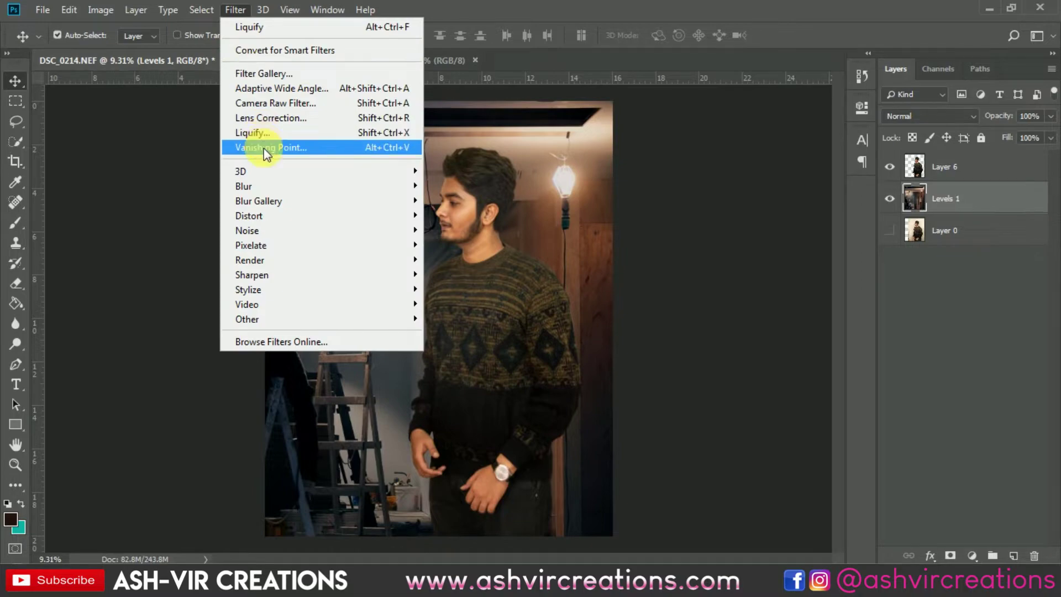
mouse_move(265, 199)
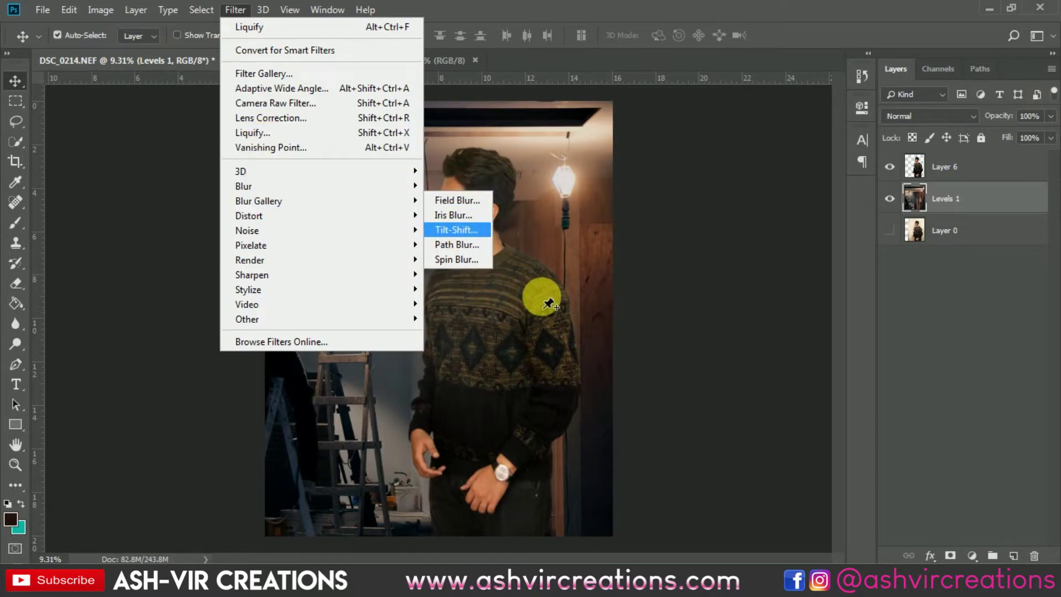
key(Return)
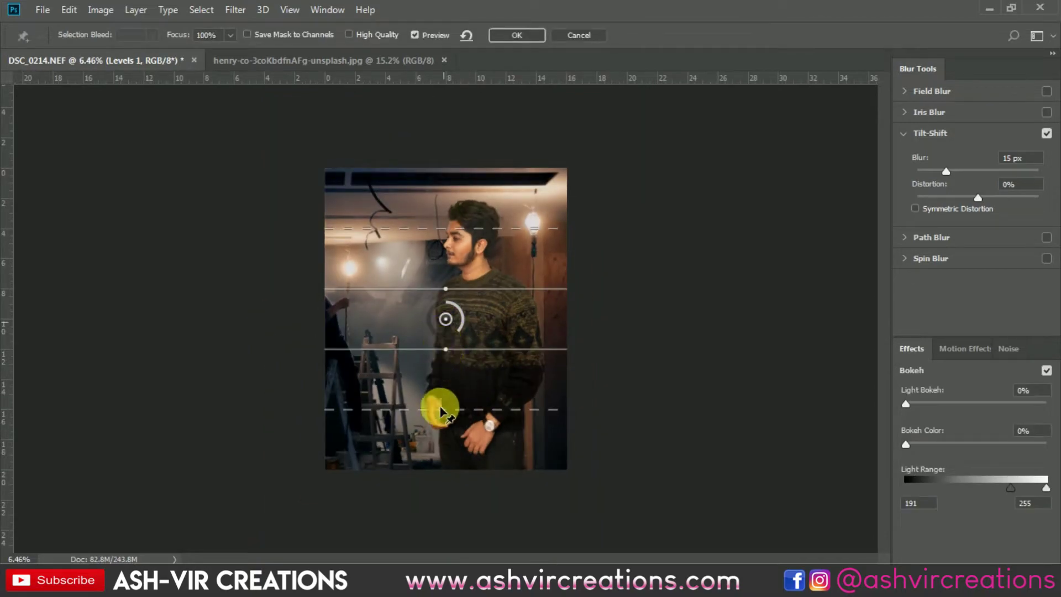
drag(439, 406, 444, 522)
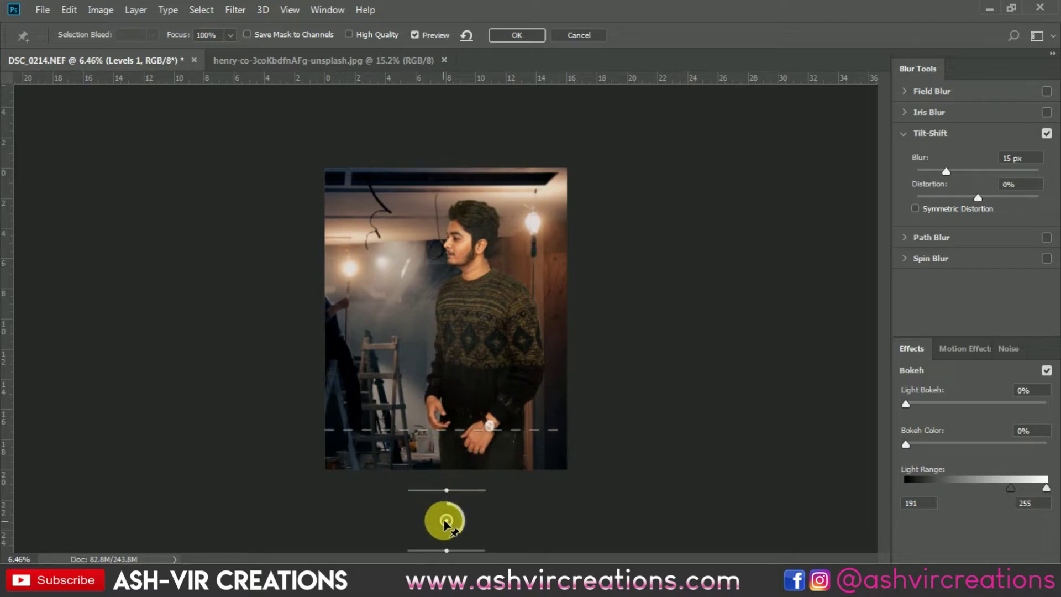
drag(449, 429, 460, 476)
click(460, 529)
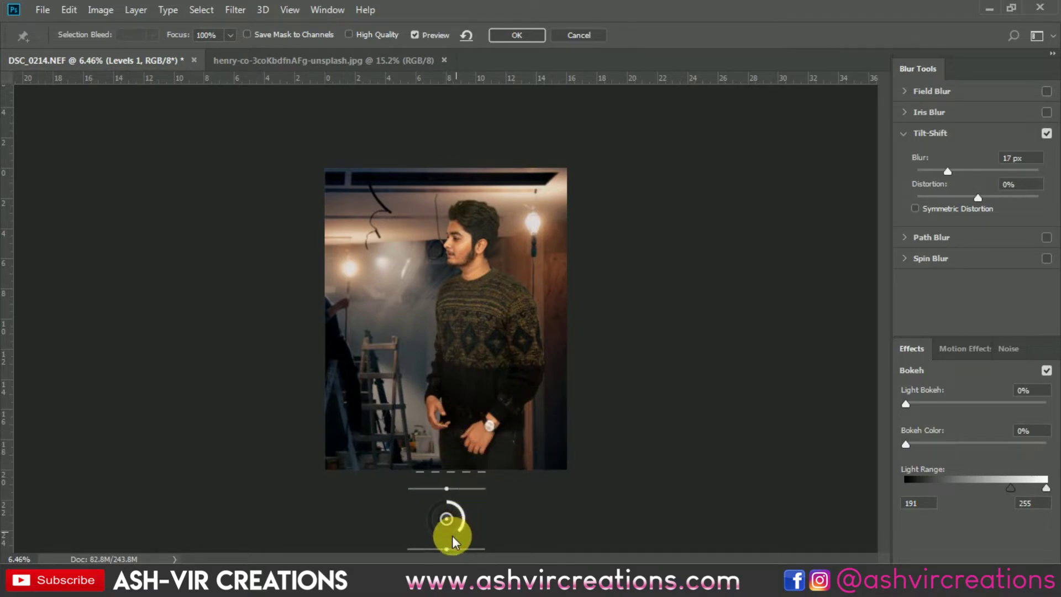
drag(433, 535, 462, 524)
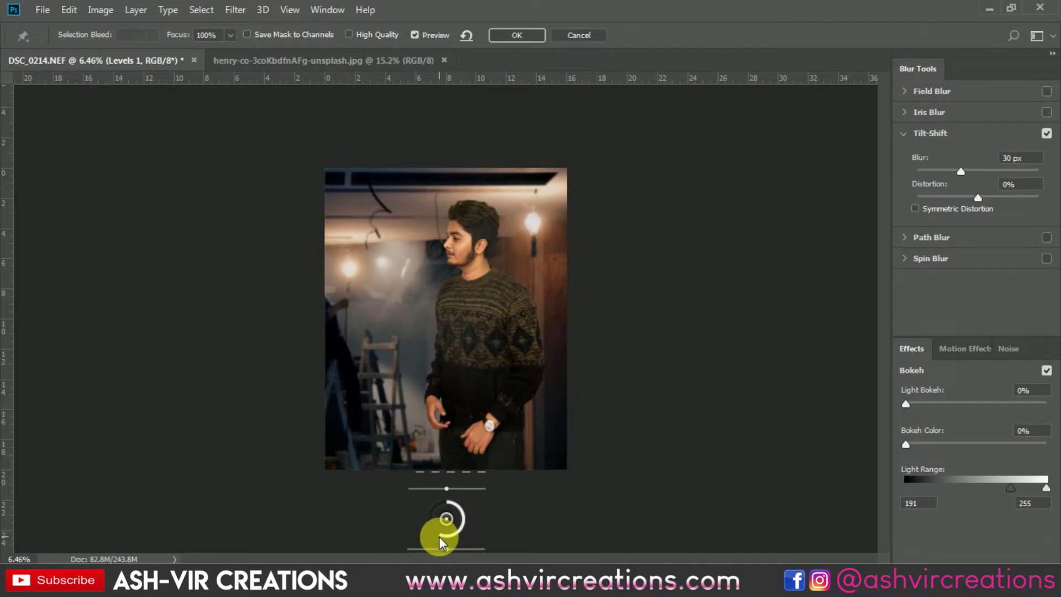
Set the Tilt-Shift effect's Light Bokeh to 17% and apply the blur to the background.
key(ctrl+plus)
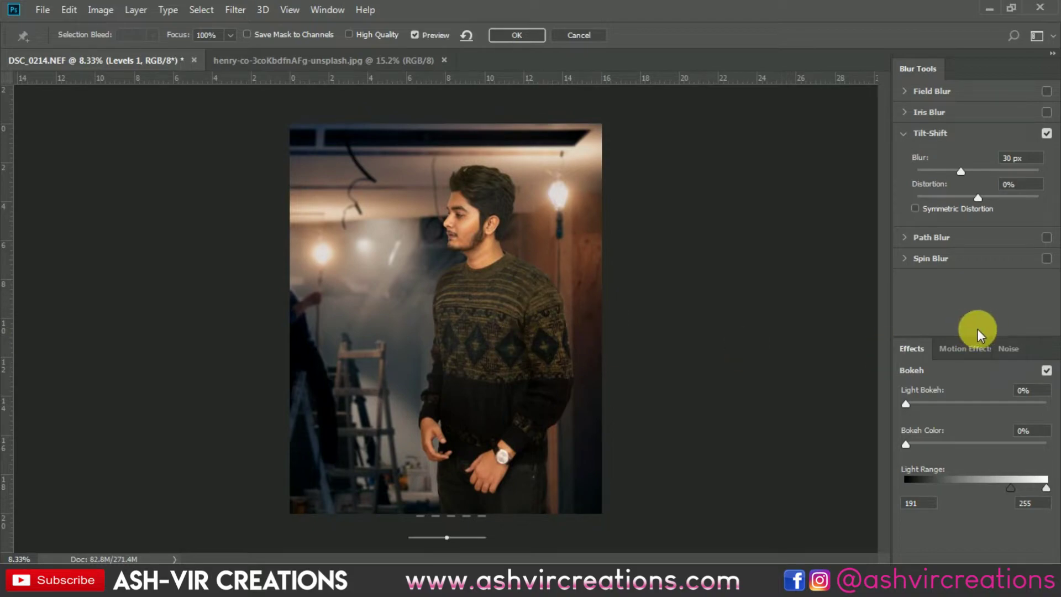
click(906, 405)
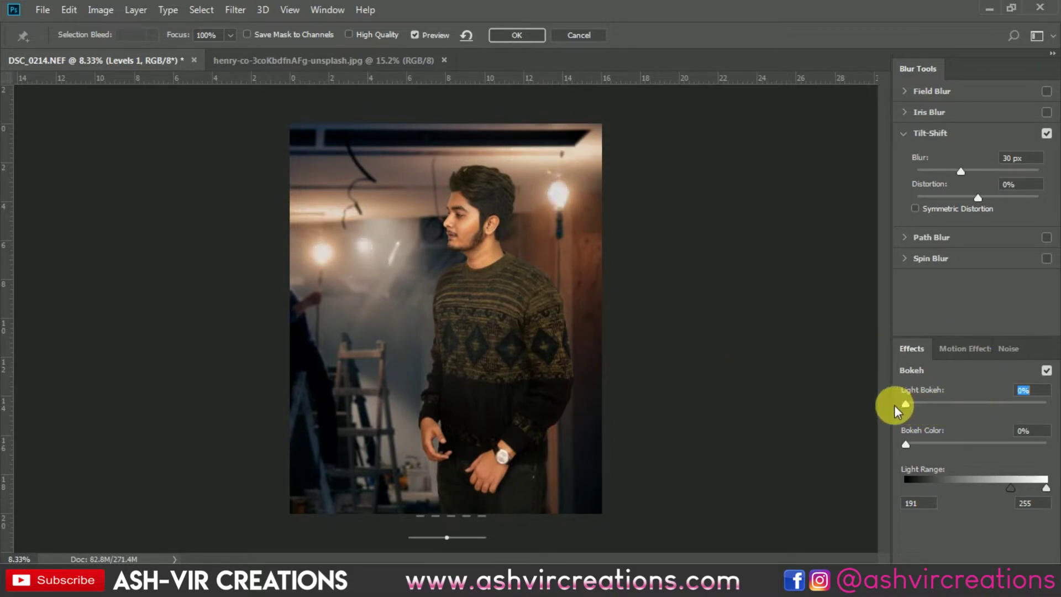
mouse_move(917, 405)
mouse_down()
mouse_move(905, 404)
mouse_move(928, 413)
mouse_up()
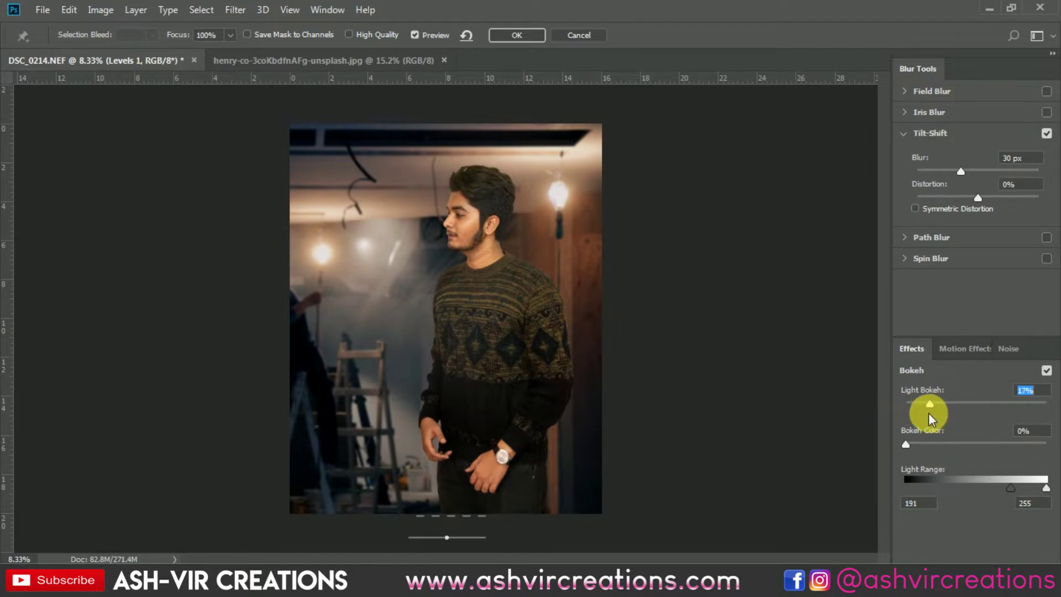
click(522, 34)
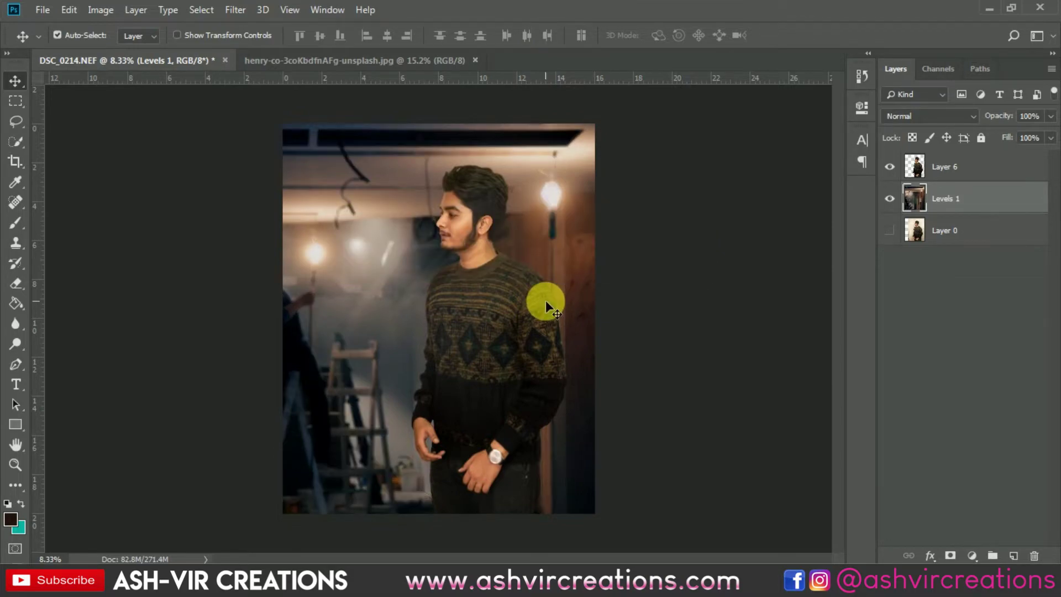
Try merging Layer 6 with the Levels 1 background, then open the Camera Raw filter on the merged layer and cancel it.
scroll(540, 304, up, 1)
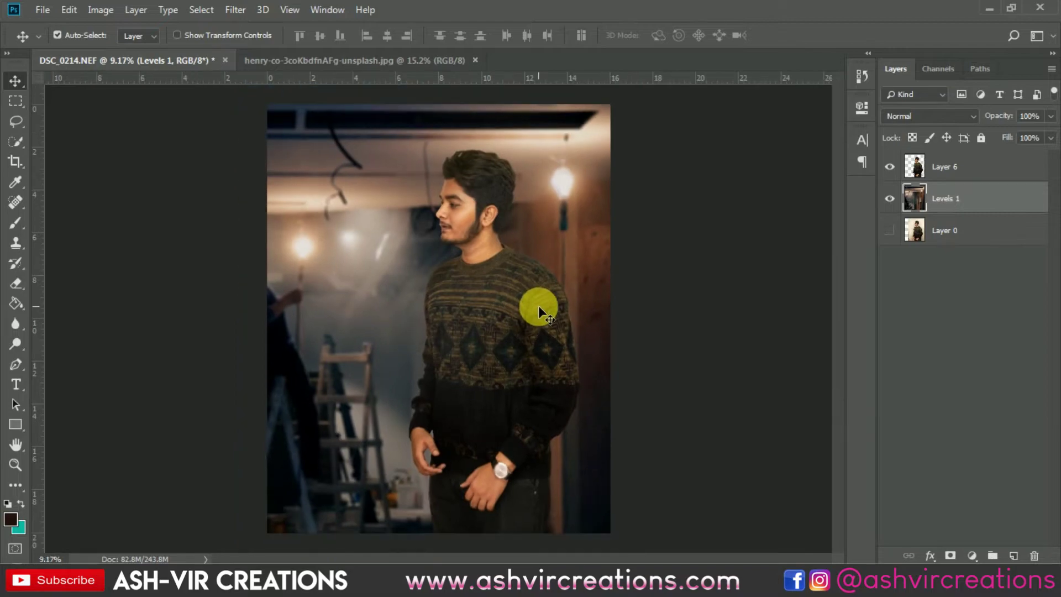
scroll(539, 307, down, 1)
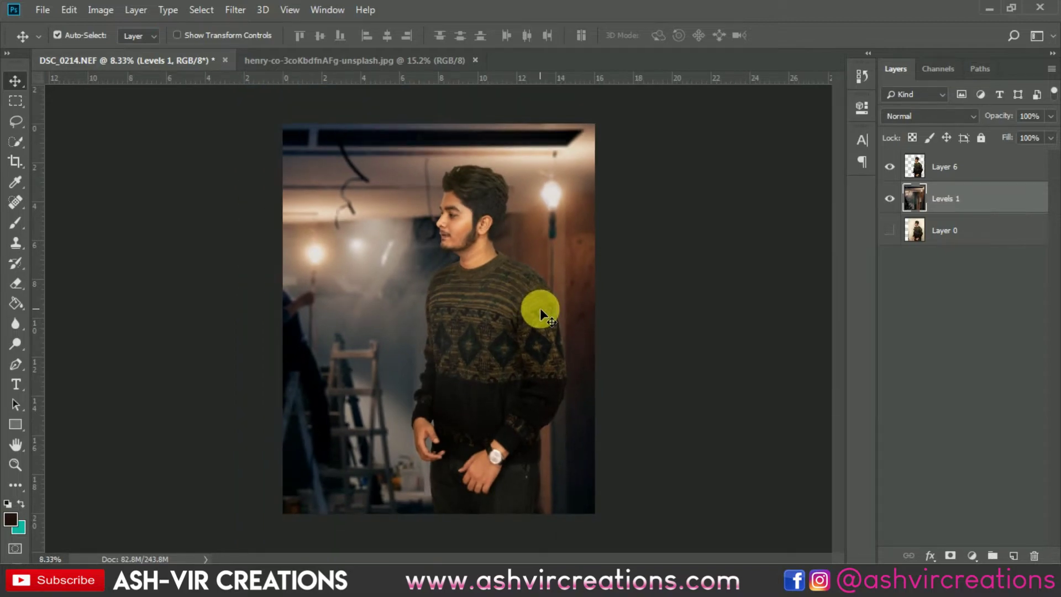
shift+click(971, 168)
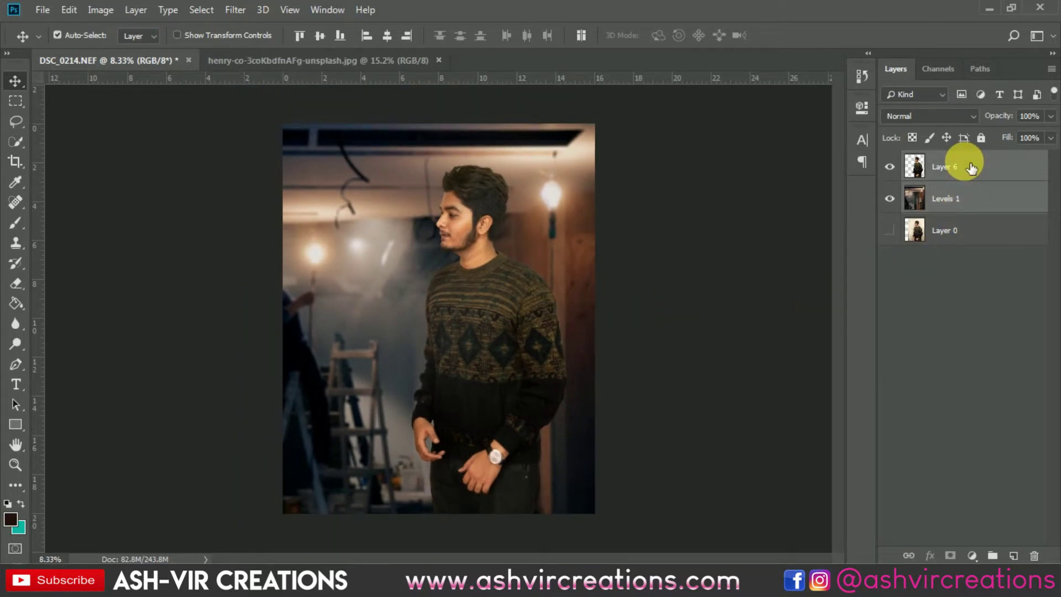
right_click(970, 167)
click(1006, 161)
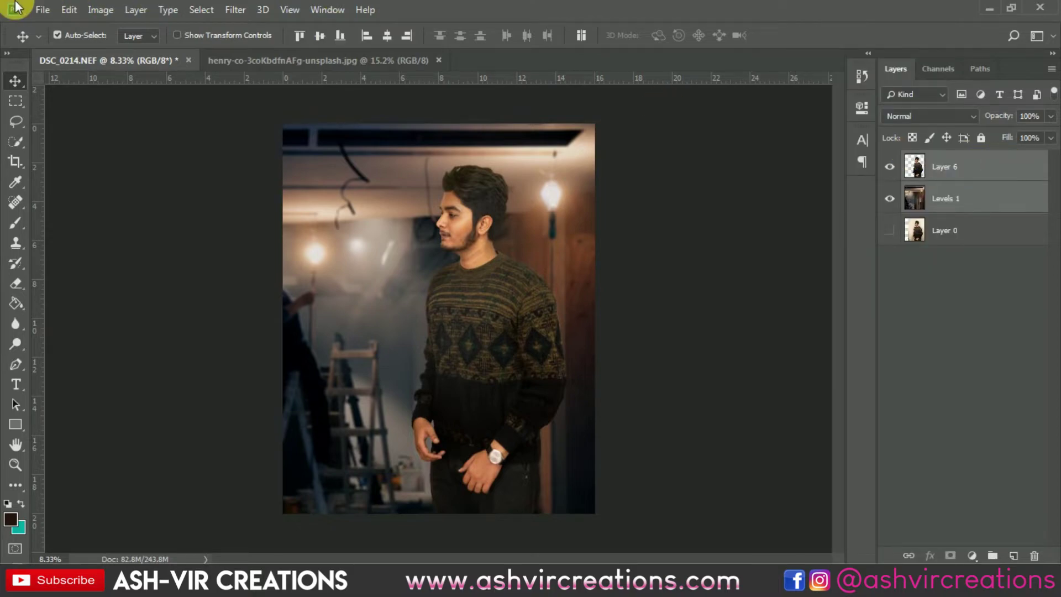
click(942, 169)
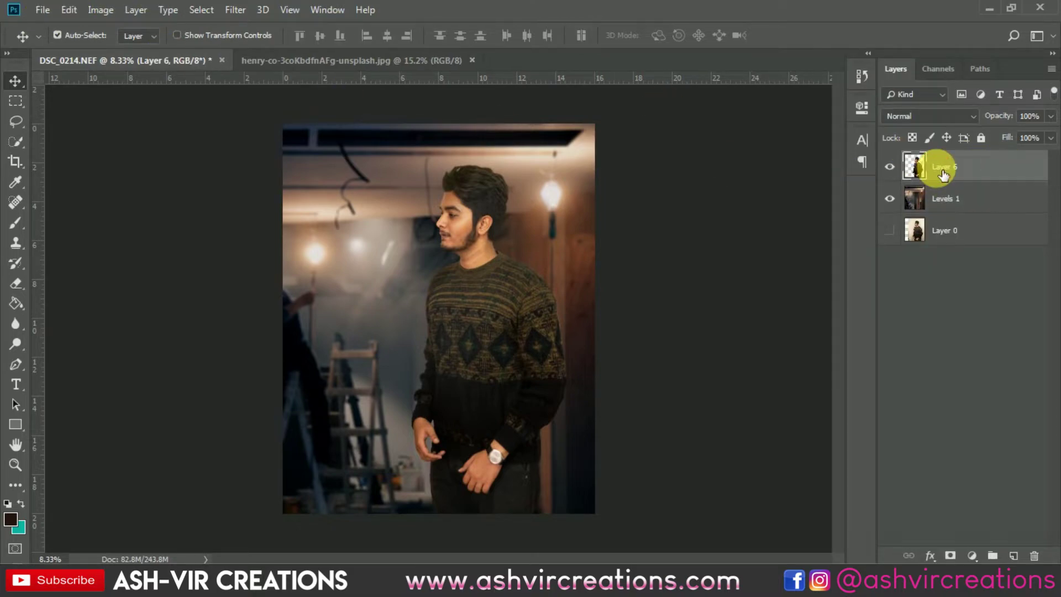
shift+click(943, 199)
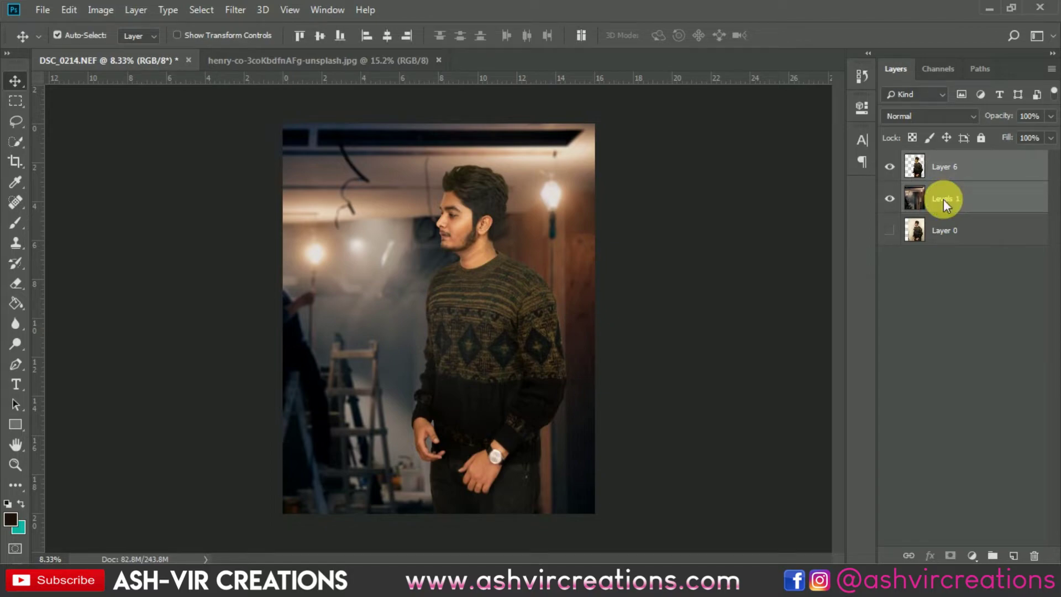
right_click(943, 199)
click(770, 431)
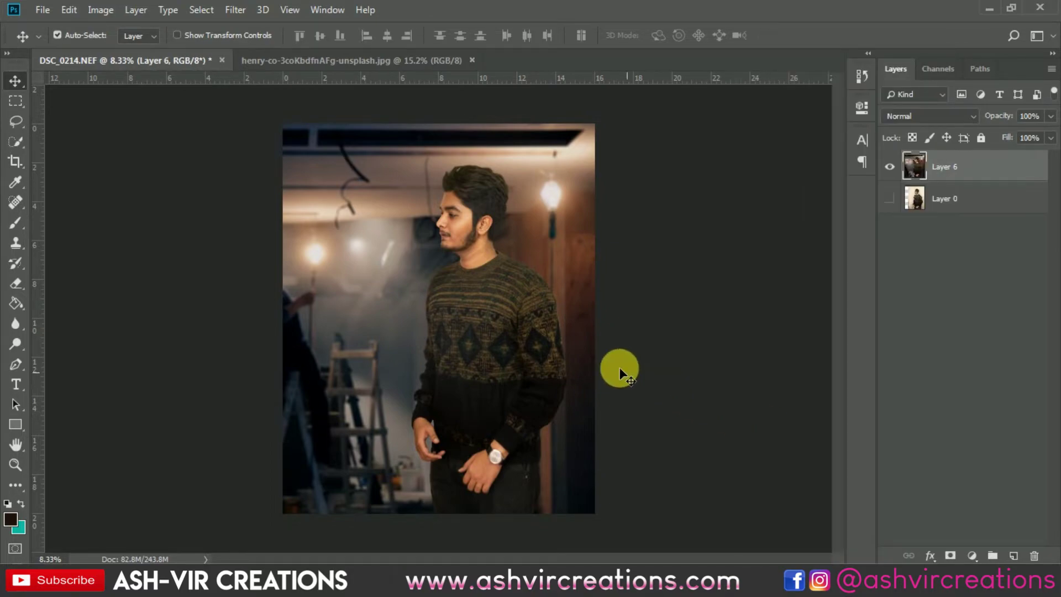
scroll(576, 314, up, 1)
scroll(575, 314, down, 1)
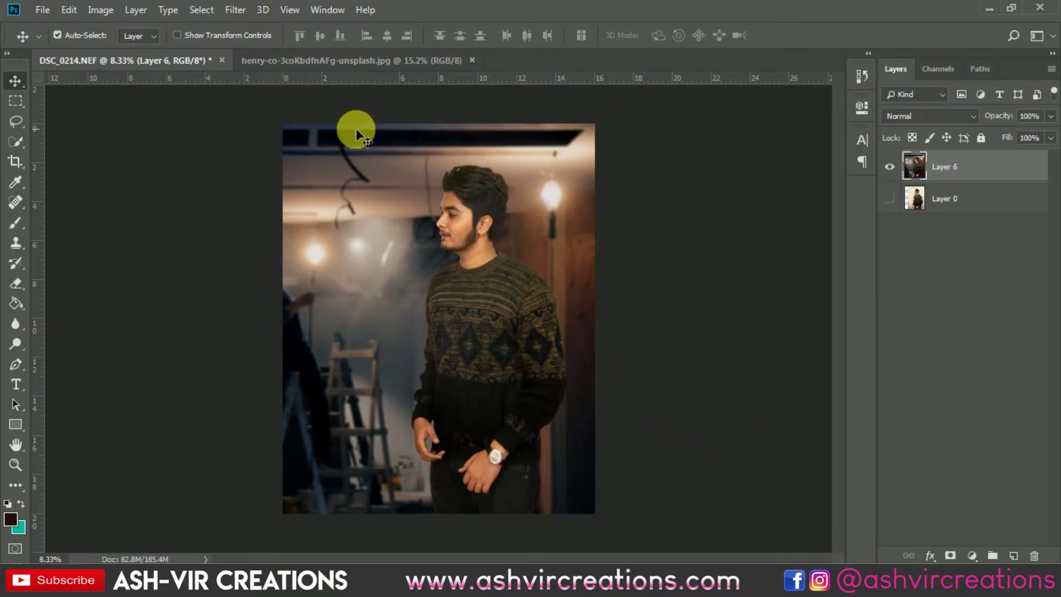
click(241, 11)
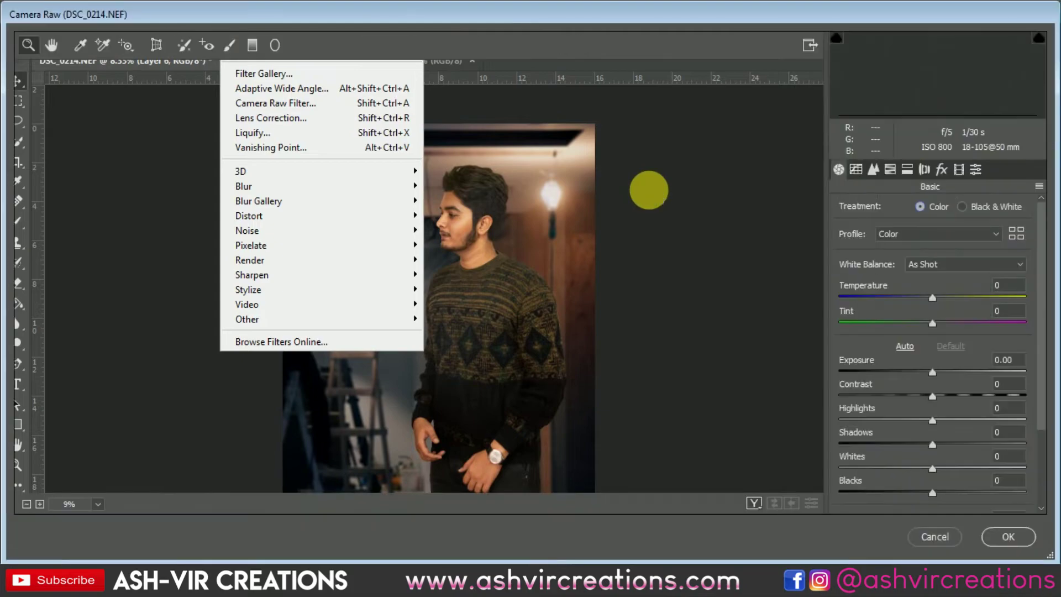
click(941, 539)
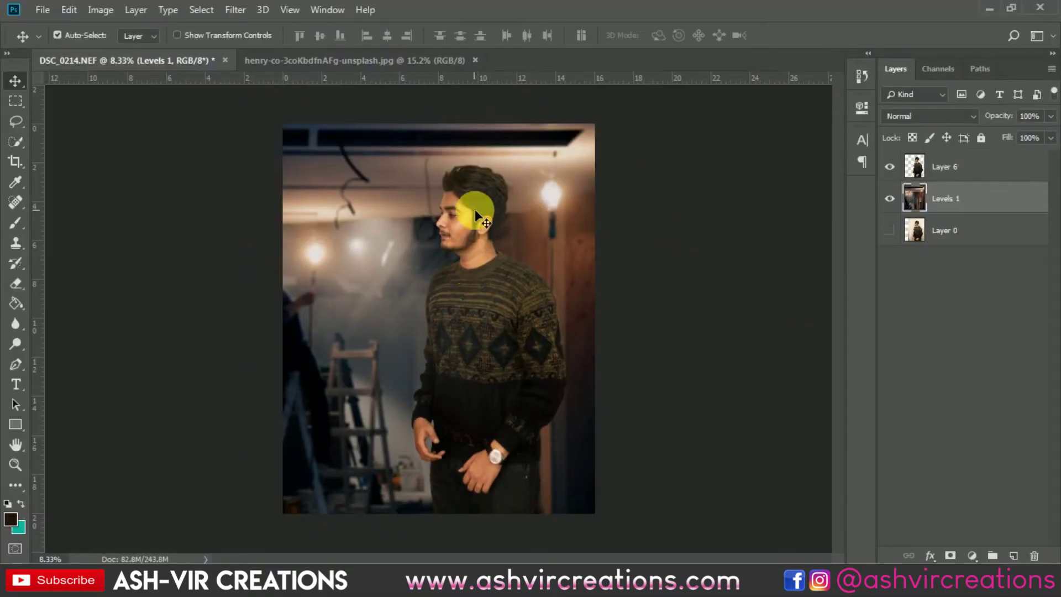
Add a new empty layer above the man's Layer 6 and clip it to him.
scroll(487, 182, up, 3)
scroll(496, 167, up, 2)
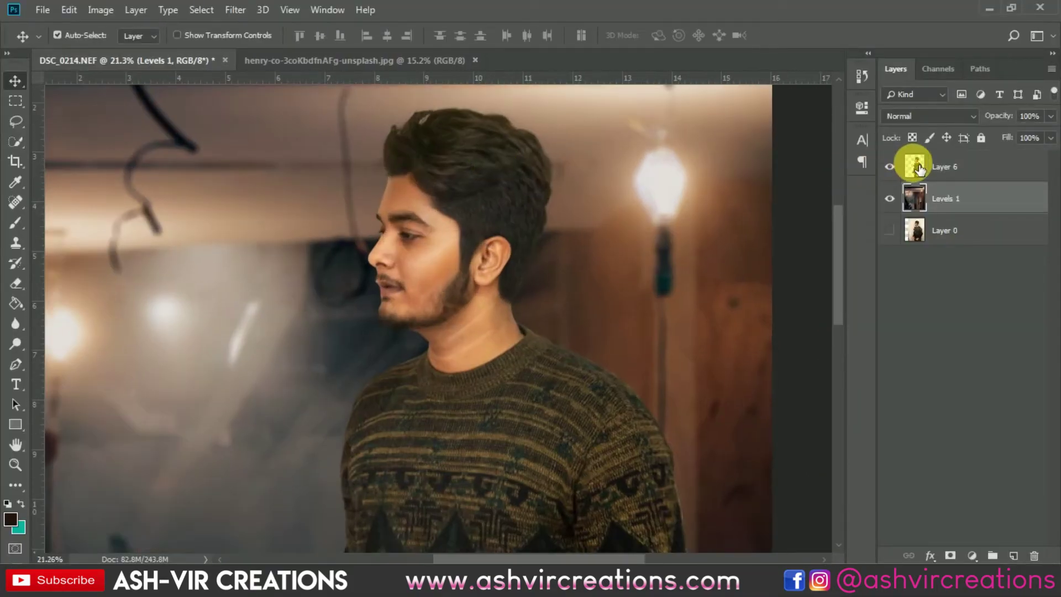
click(912, 163)
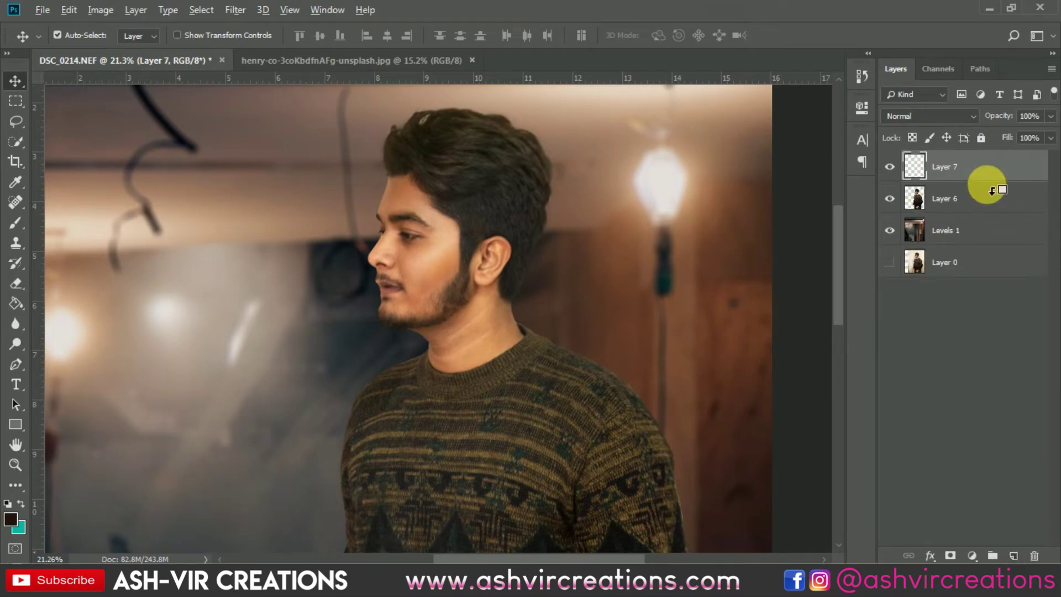
alt+click(912, 183)
Set up a Soft Round brush at about 464 px with 0% hardness and sample the glowing bulb's colour for painting.
click(22, 221)
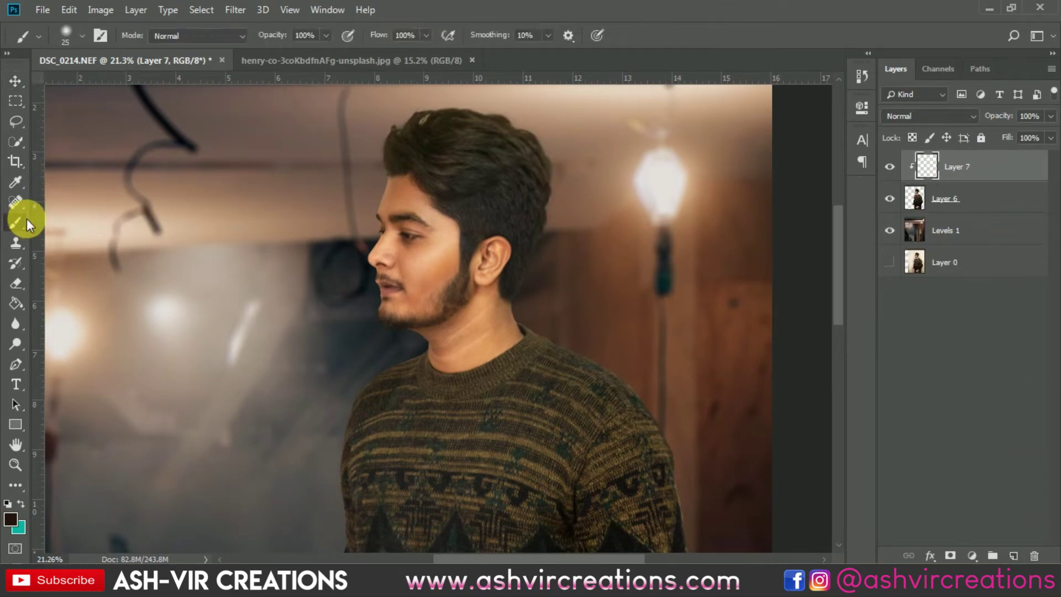
right_click(650, 182)
click(805, 214)
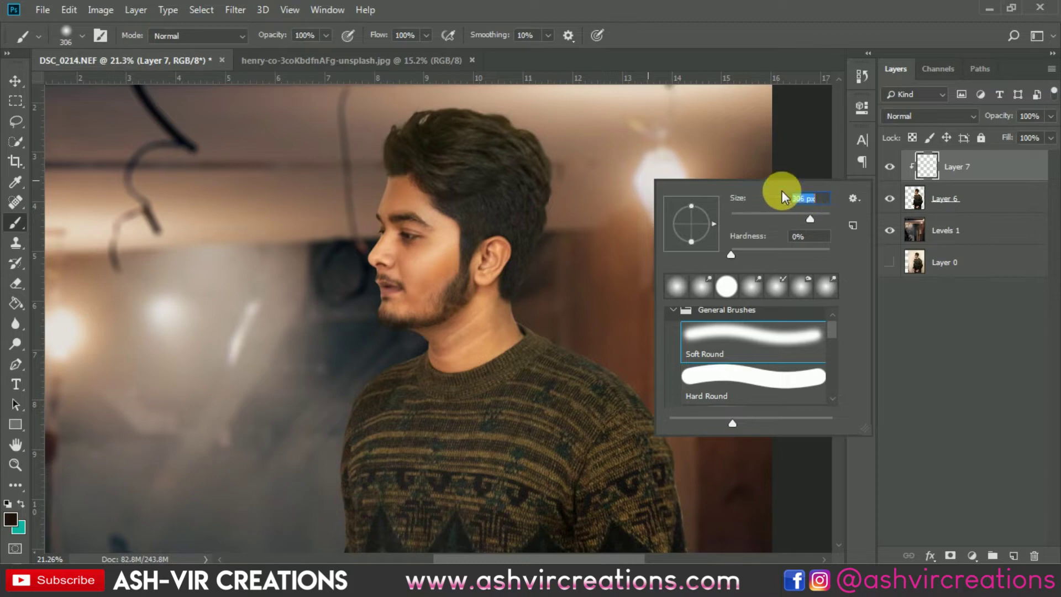
drag(810, 214, 817, 218)
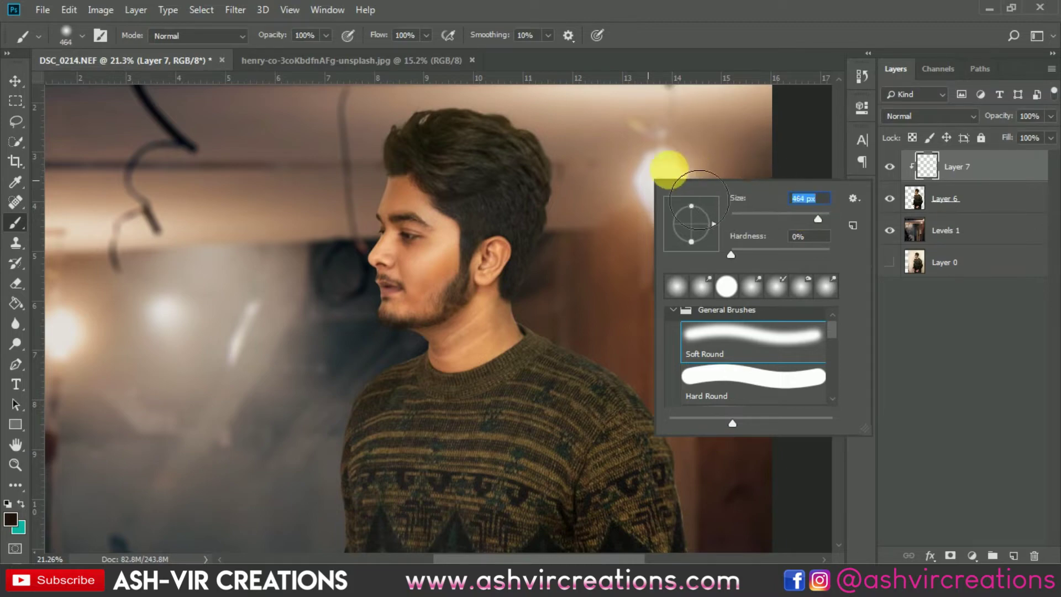
click(671, 179)
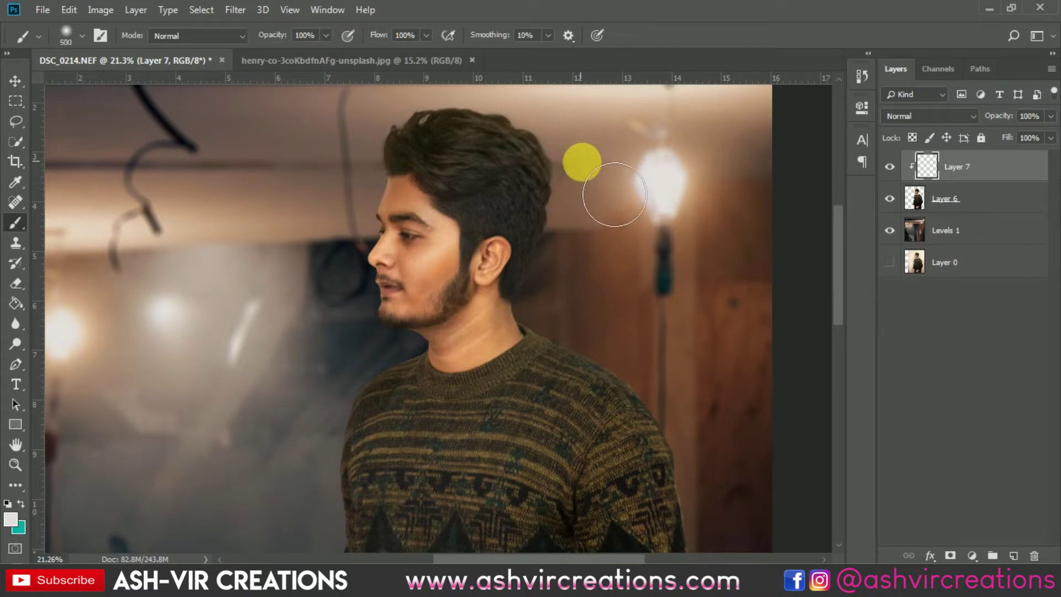
Try painting the bulb's light onto the back edge of the hair with a 700 px brush in Normal blend mode.
key(bracketright)
key(bracketright)
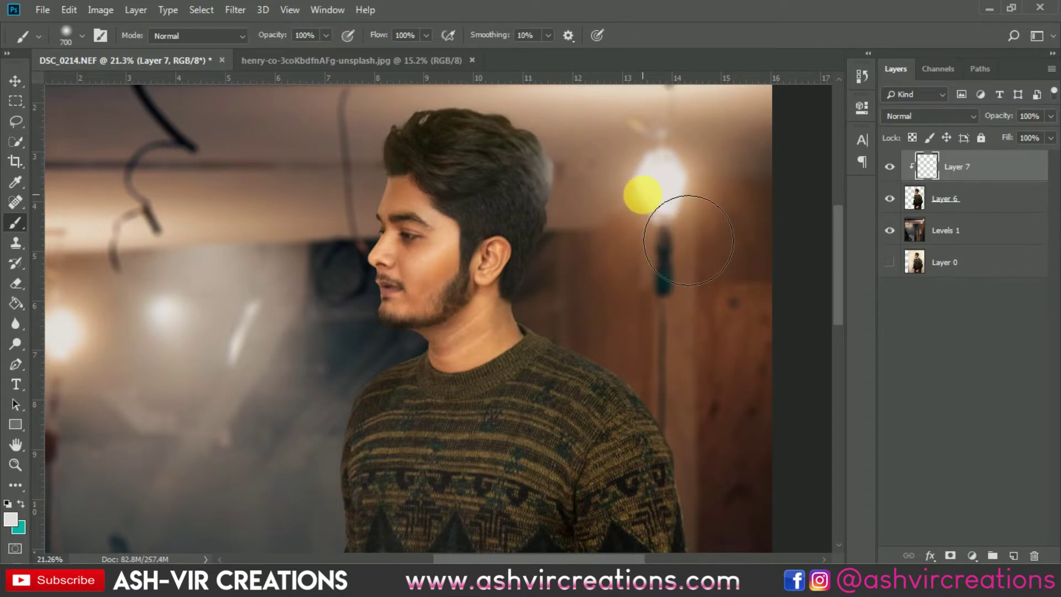
mouse_move(668, 228)
mouse_down()
mouse_move(624, 220)
mouse_move(635, 243)
mouse_up()
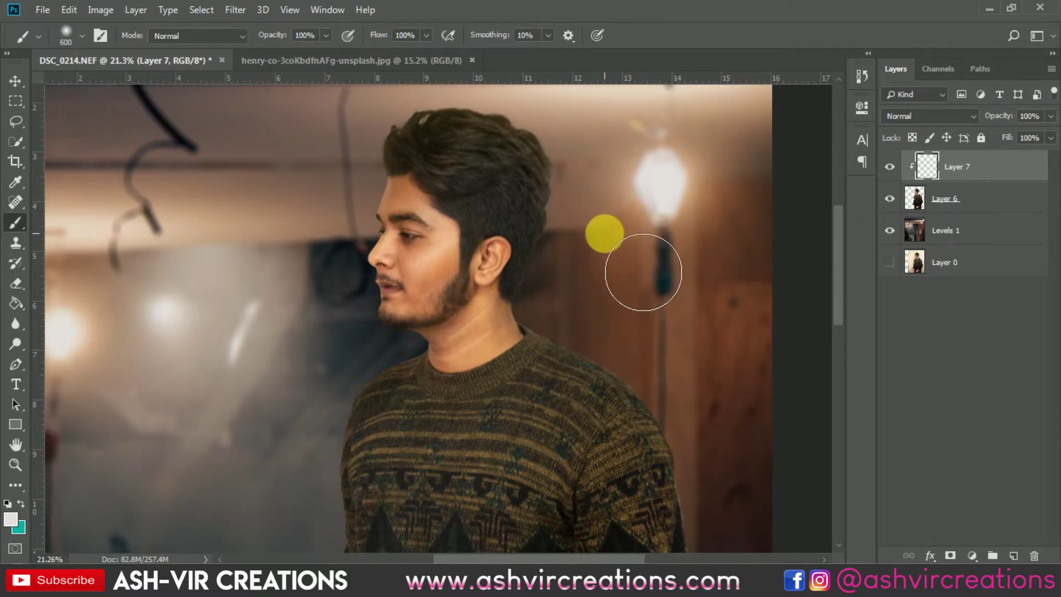
Set the clipped layer's blend mode to Soft Light and paint a soft glow on the back of the man's hair beside the bulb.
click(902, 117)
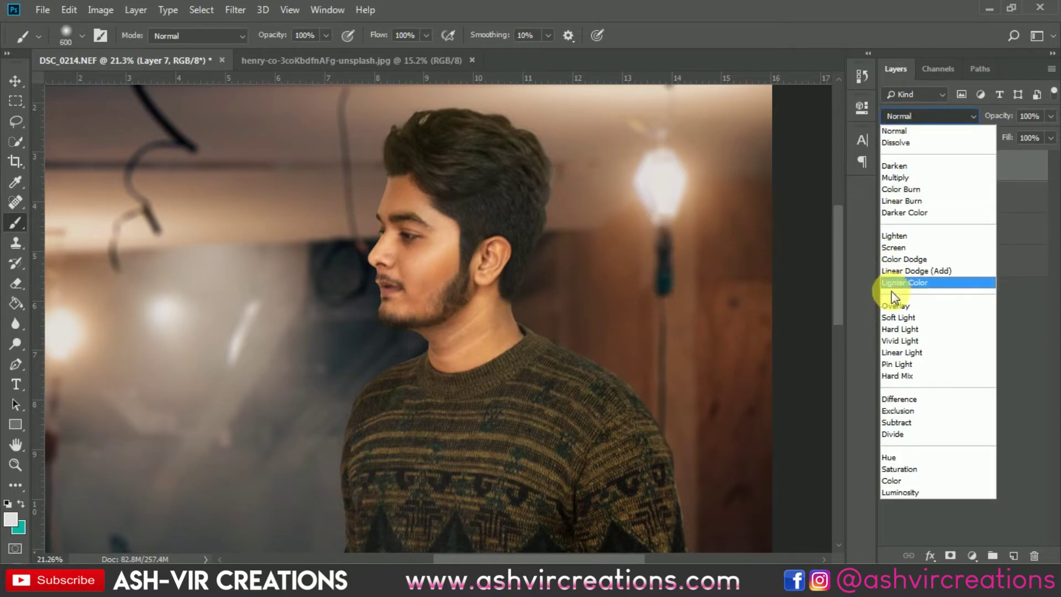
click(889, 316)
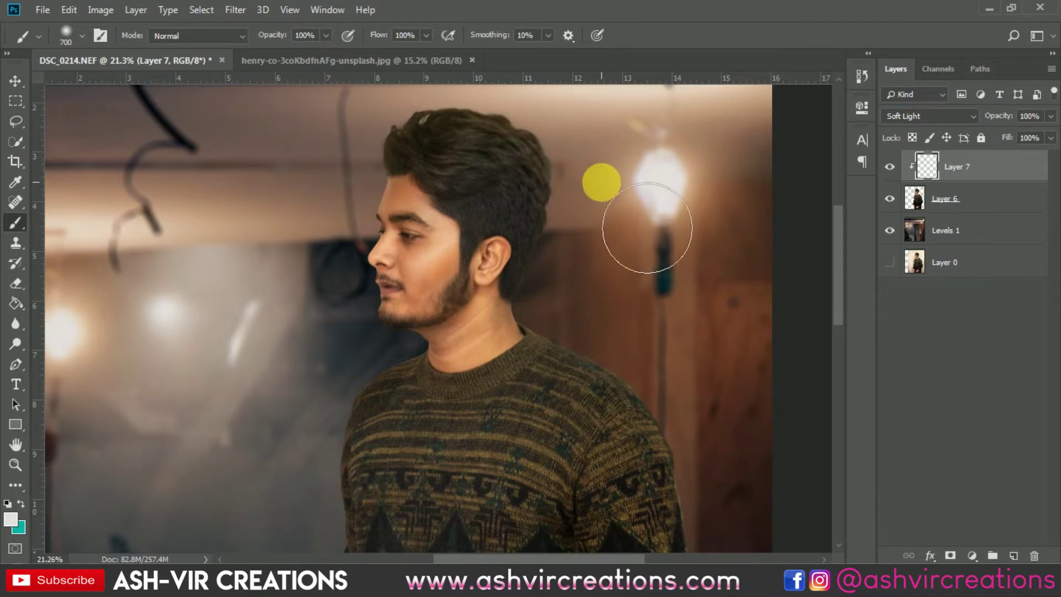
key(bracketright)
key(bracketright)
key(bracketleft)
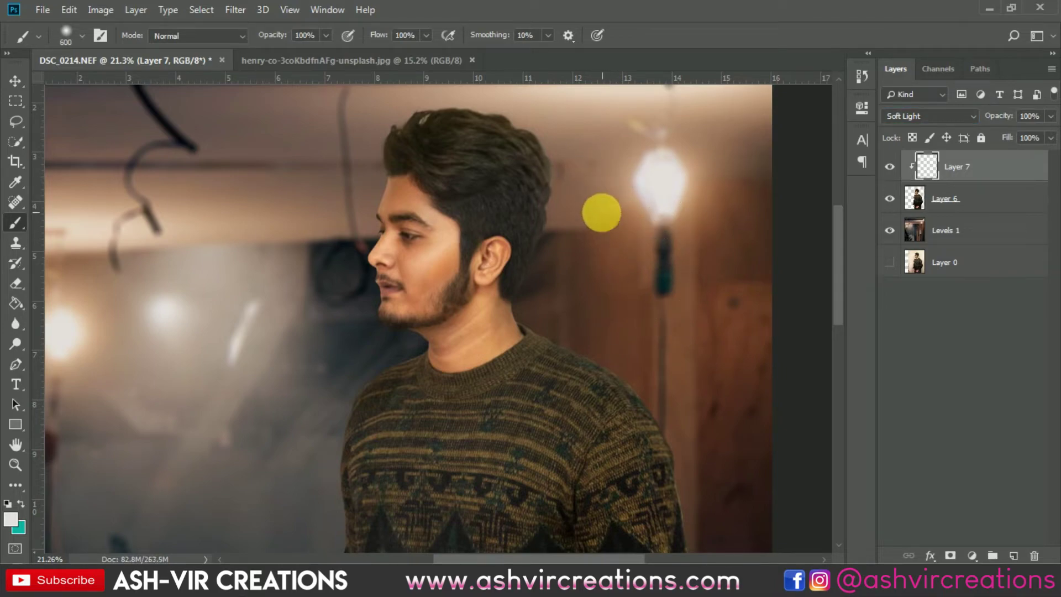
mouse_move(611, 217)
mouse_down()
mouse_move(686, 242)
mouse_move(668, 210)
mouse_up()
Refine the light glow along the back edge of the hair, varying the soft brush size between 600, 300 and 500 px.
scroll(668, 209, up, 2)
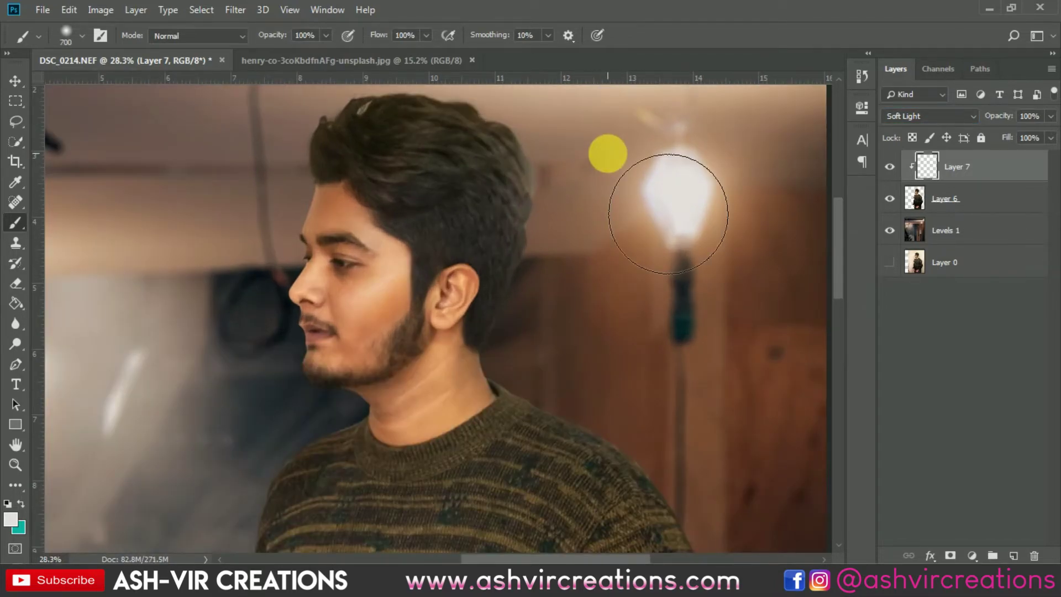
key(bracketleft)
key(bracketleft)
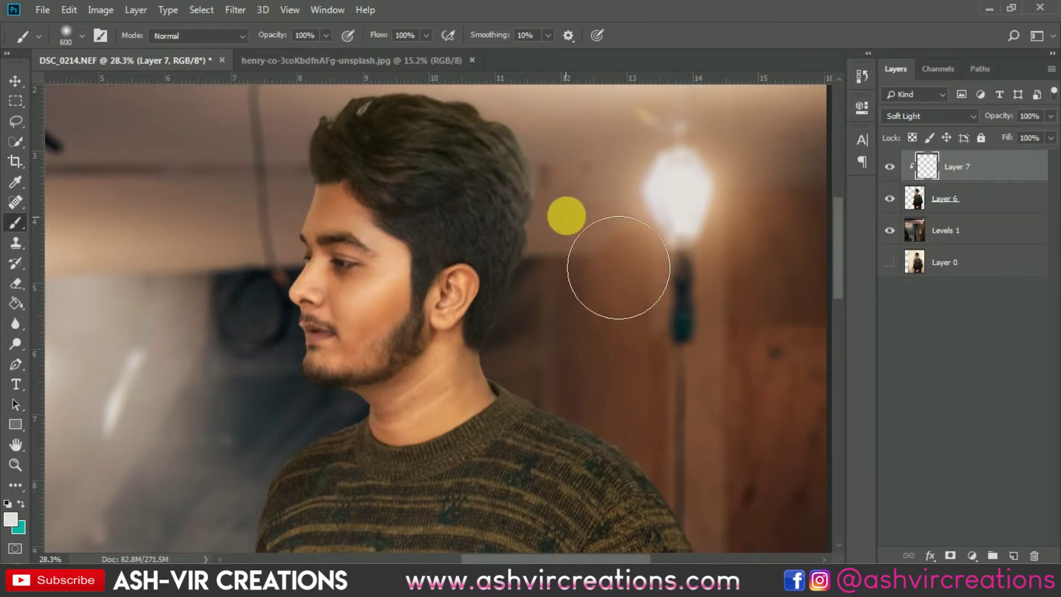
key(bracketleft)
key(bracketleft)
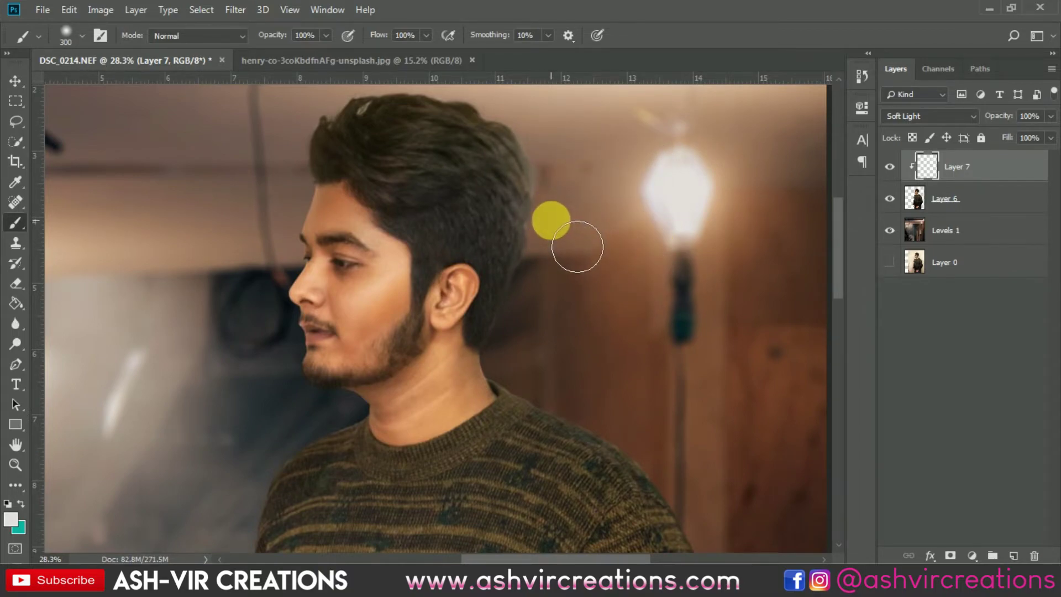
key(bracketright)
key(bracketright)
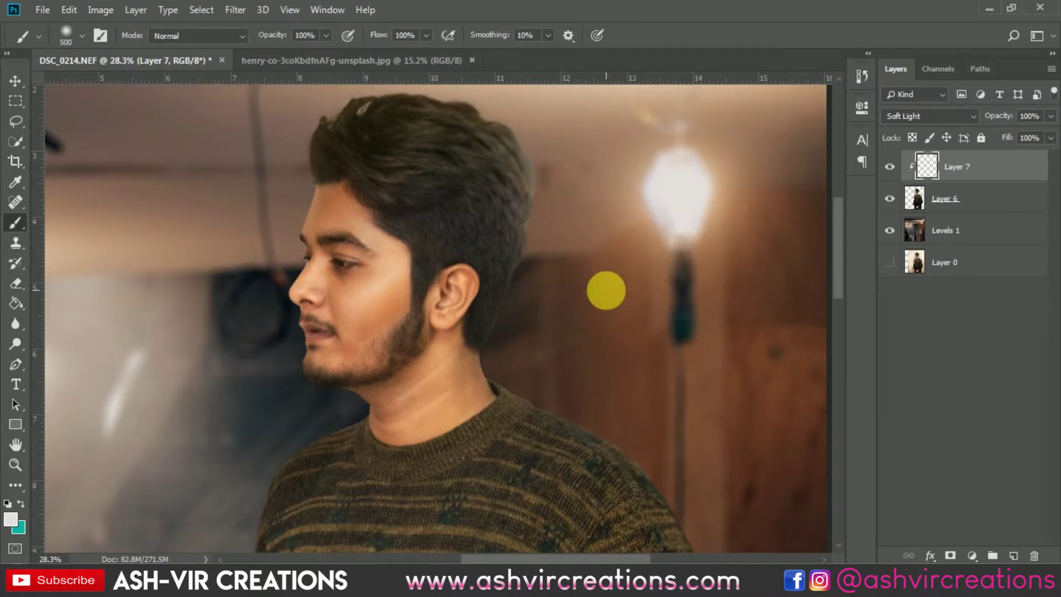
Compare the whole picture with and without the painted bulb-light layer.
drag(279, 142, 575, 191)
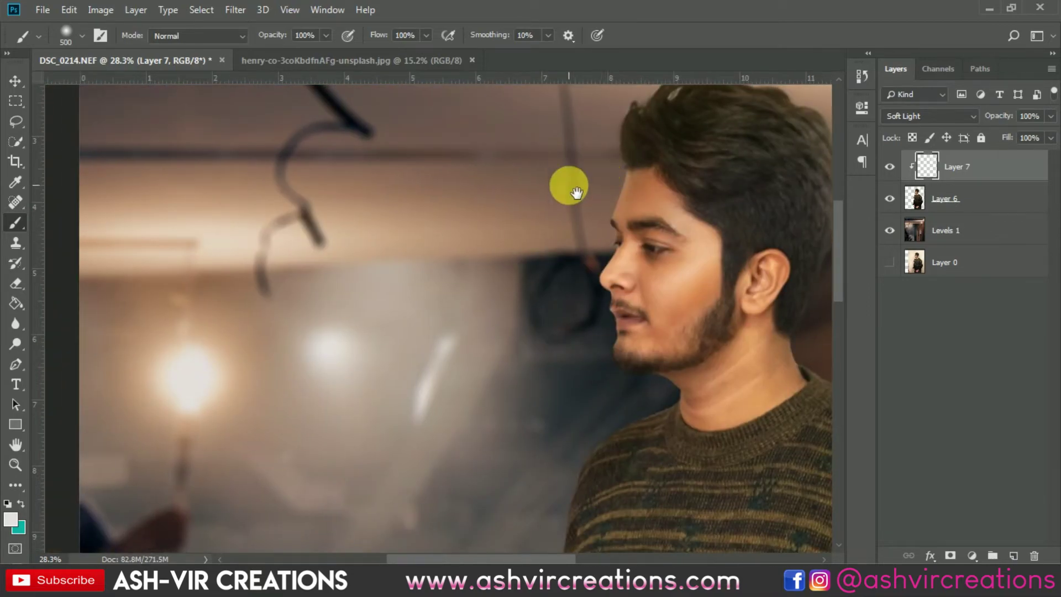
key(ctrl+0)
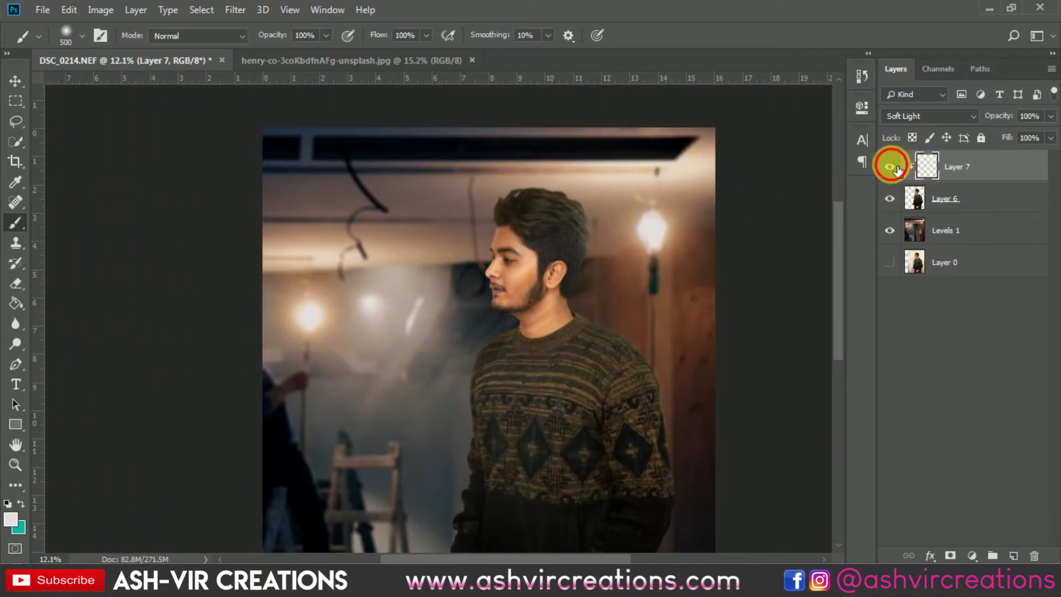
click(892, 168)
click(891, 167)
Merge the painted light layer, the man's layer and the Levels 1 background into one layer.
shift+click(943, 200)
right_click(945, 198)
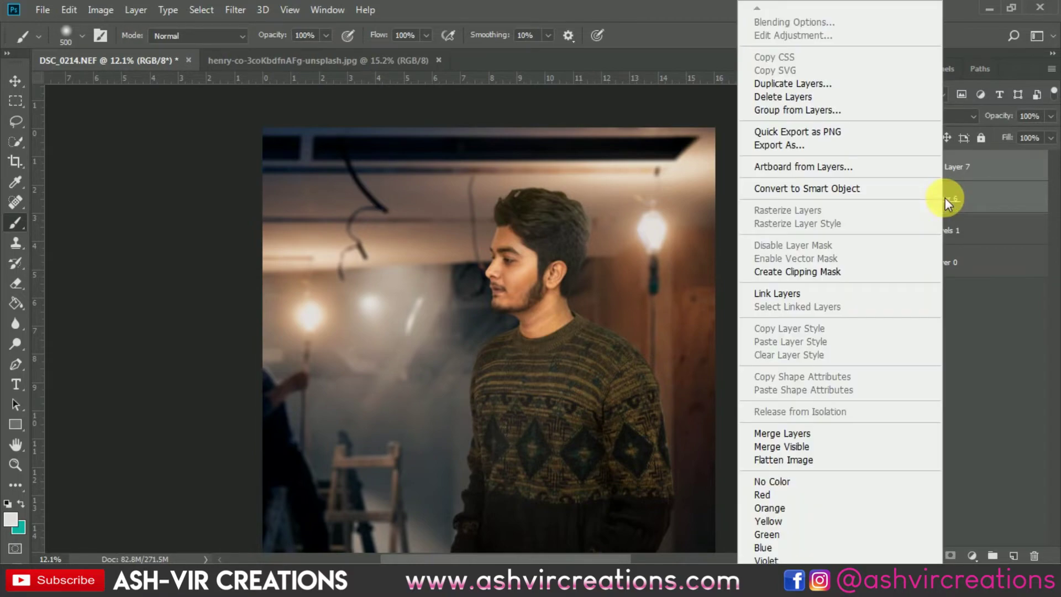
click(999, 174)
shift+click(968, 227)
right_click(968, 227)
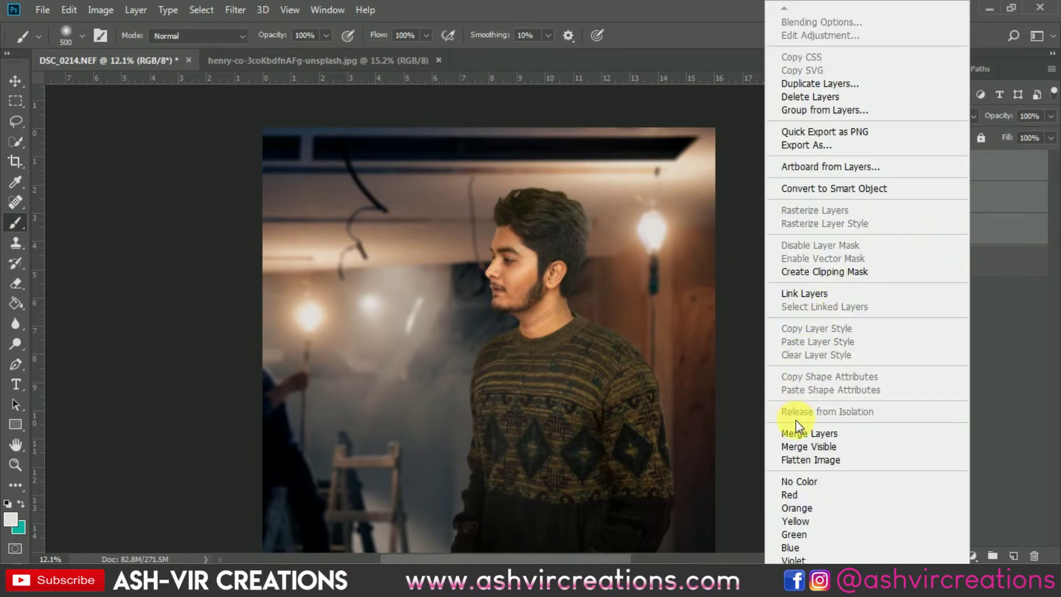
click(798, 433)
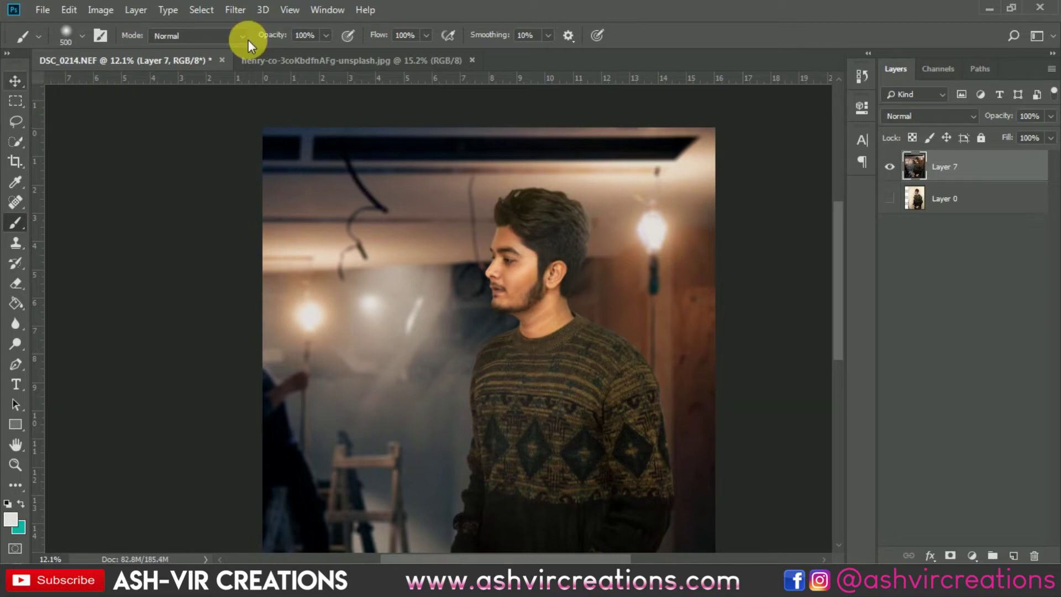
Apply the user preset "FP-Toni Mahfud Inspired AVC 2019" to the merged layer in the Camera Raw Filter.
key(v)
click(234, 10)
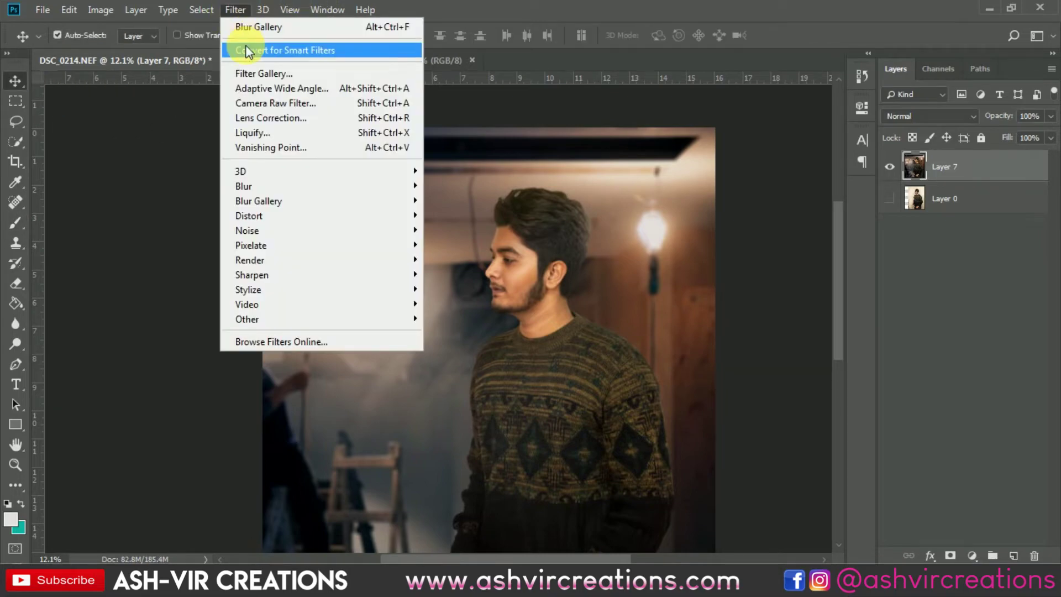
click(264, 104)
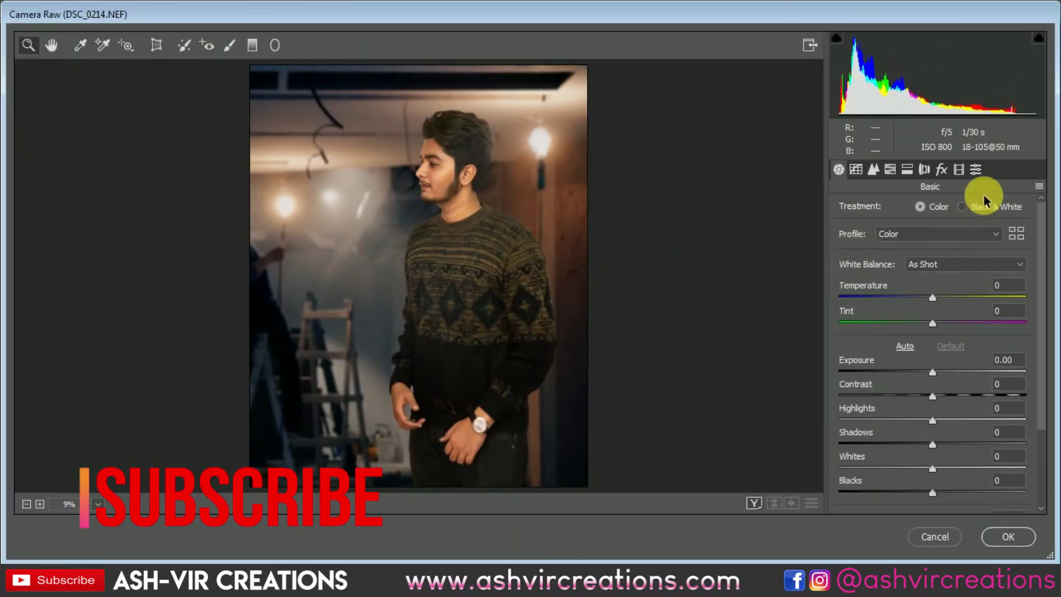
click(976, 169)
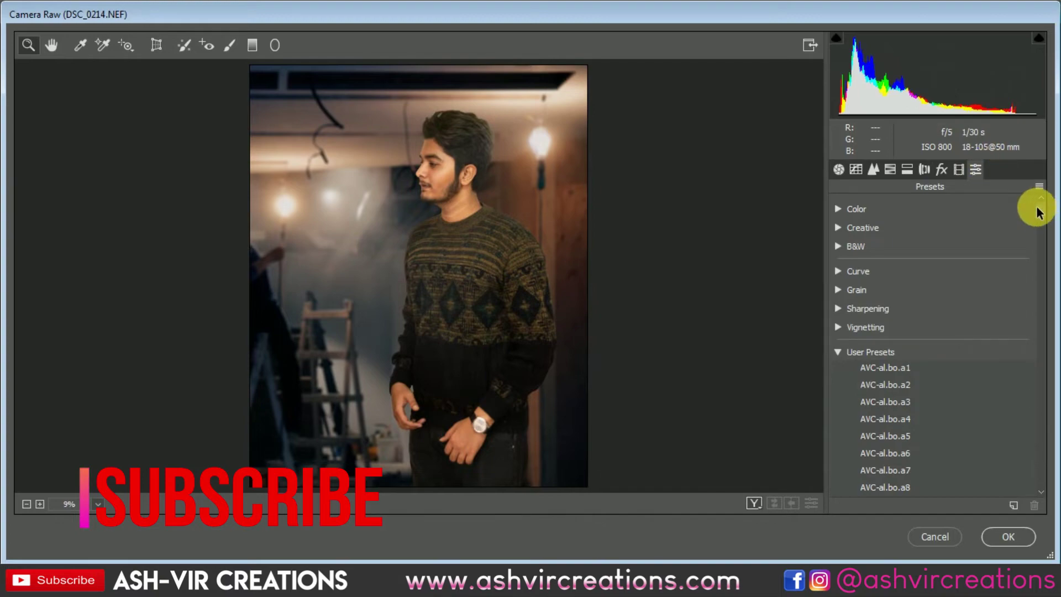
scroll(1037, 246, down, 15)
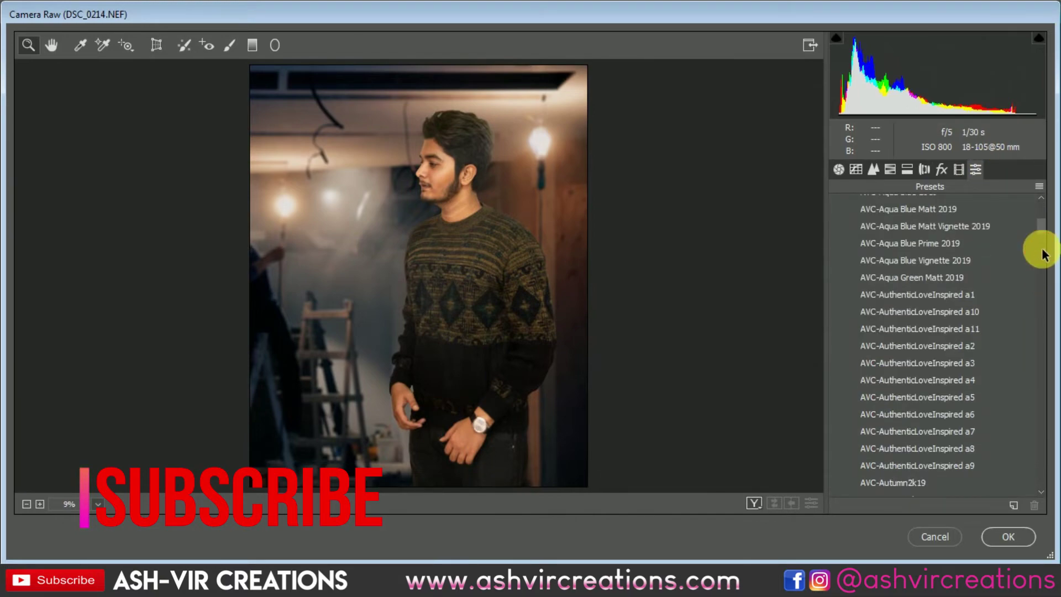
drag(1038, 351, 1042, 472)
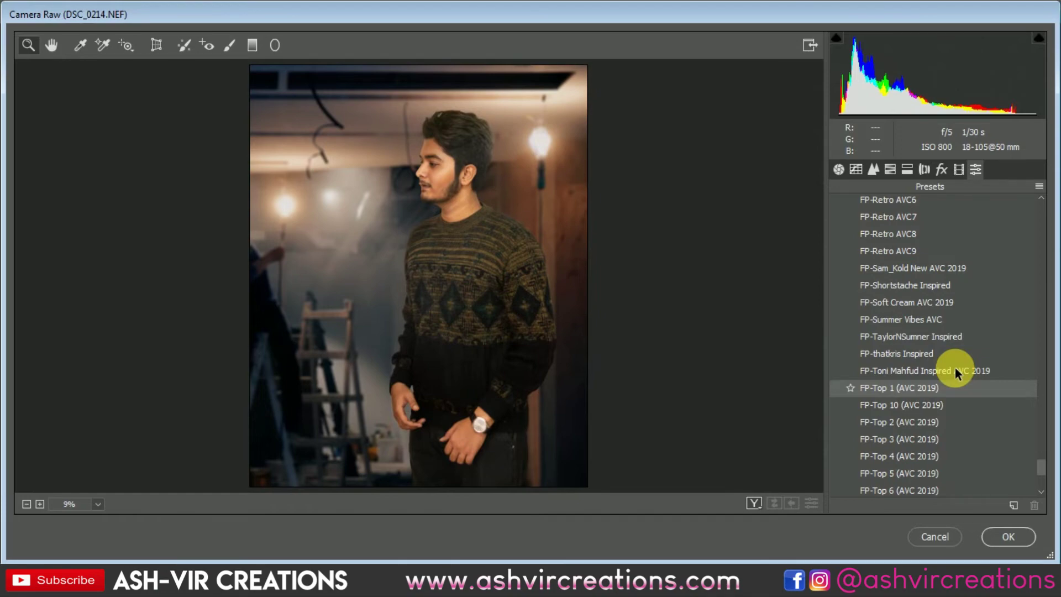
click(870, 370)
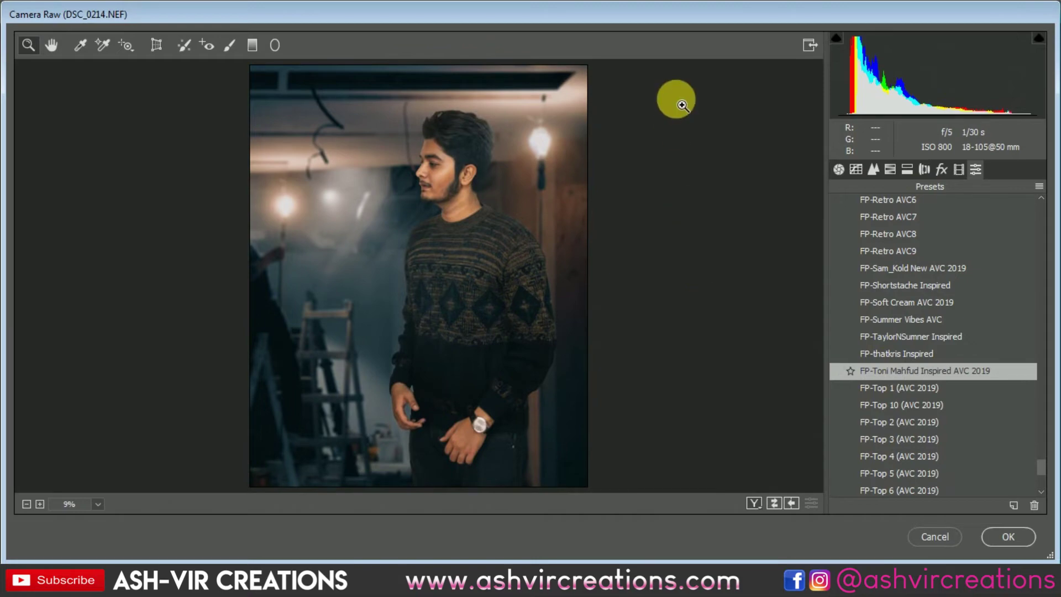
Lower the HSL saturation of Reds to -17 and Oranges to -39 to tone down the skin.
drag(448, 165, 395, 303)
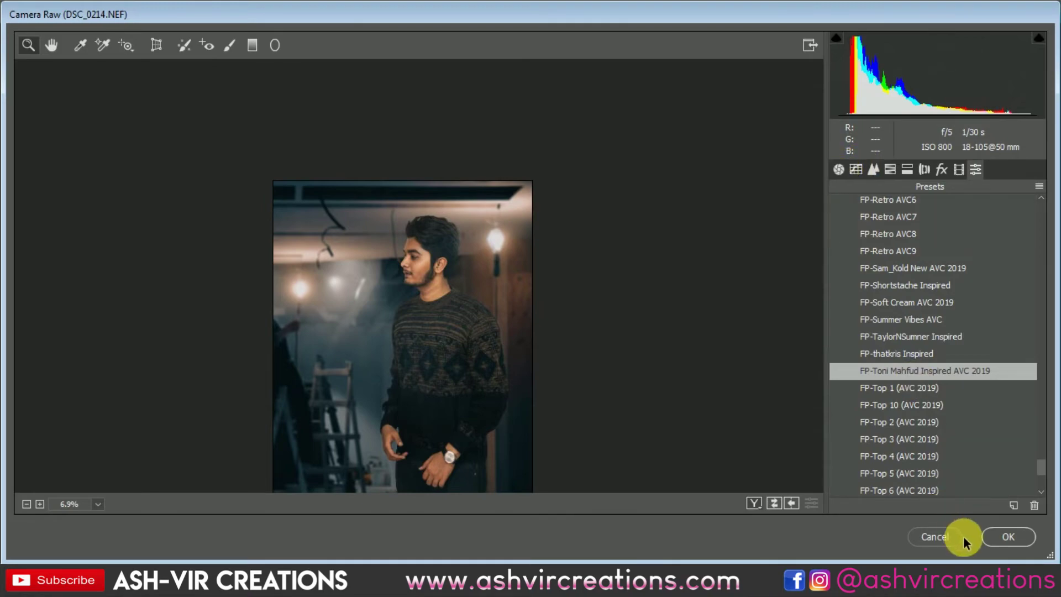
click(890, 170)
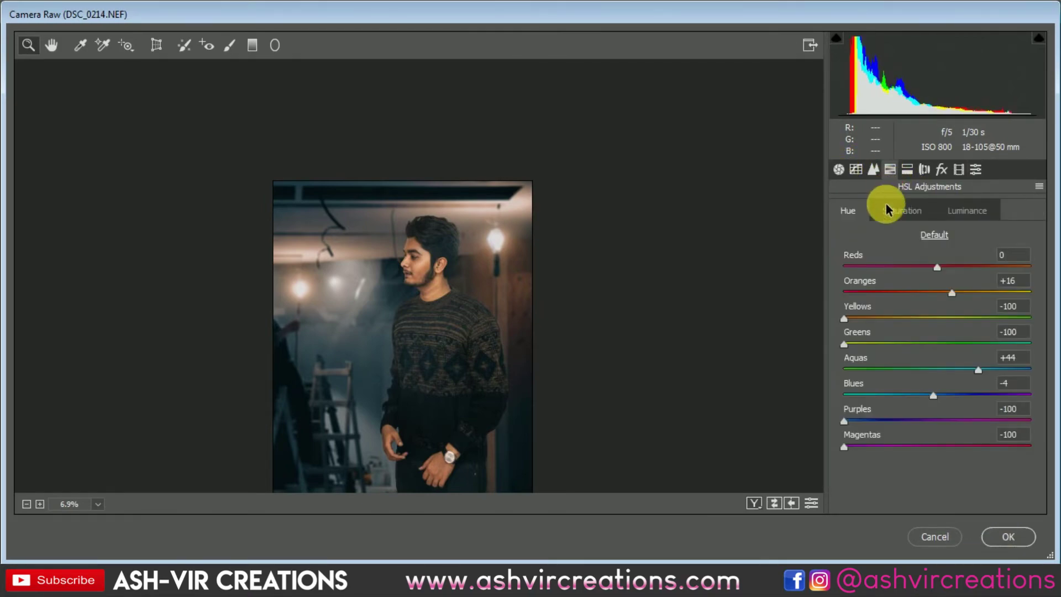
drag(497, 237, 606, 305)
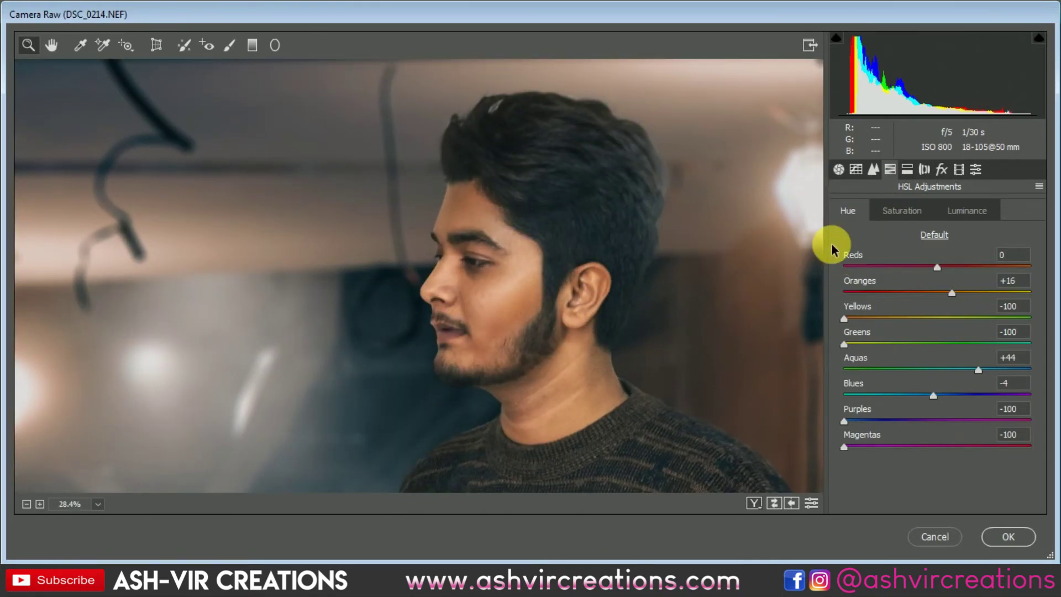
click(909, 211)
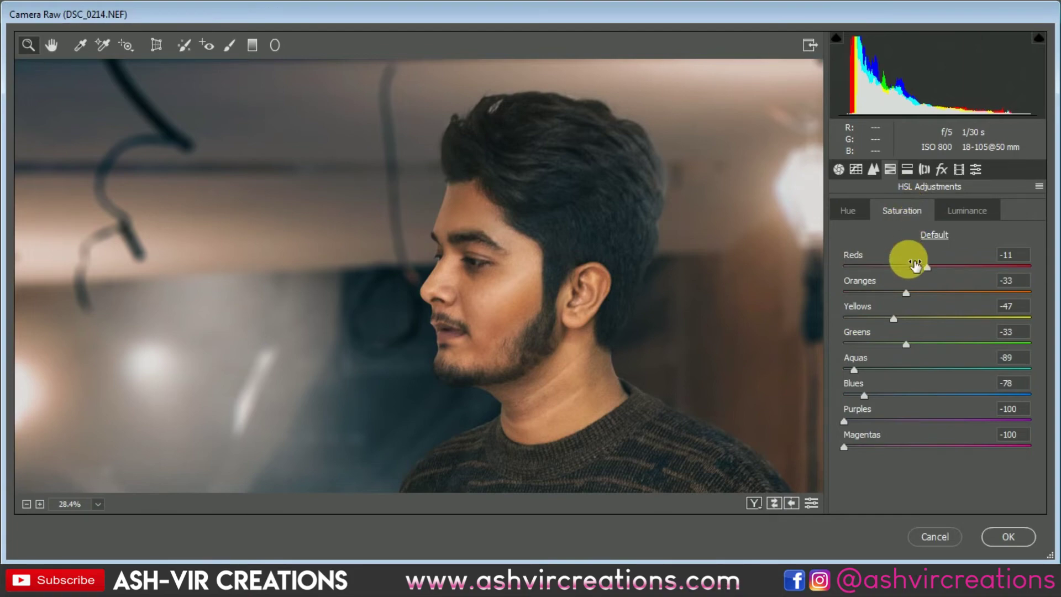
drag(918, 271, 888, 294)
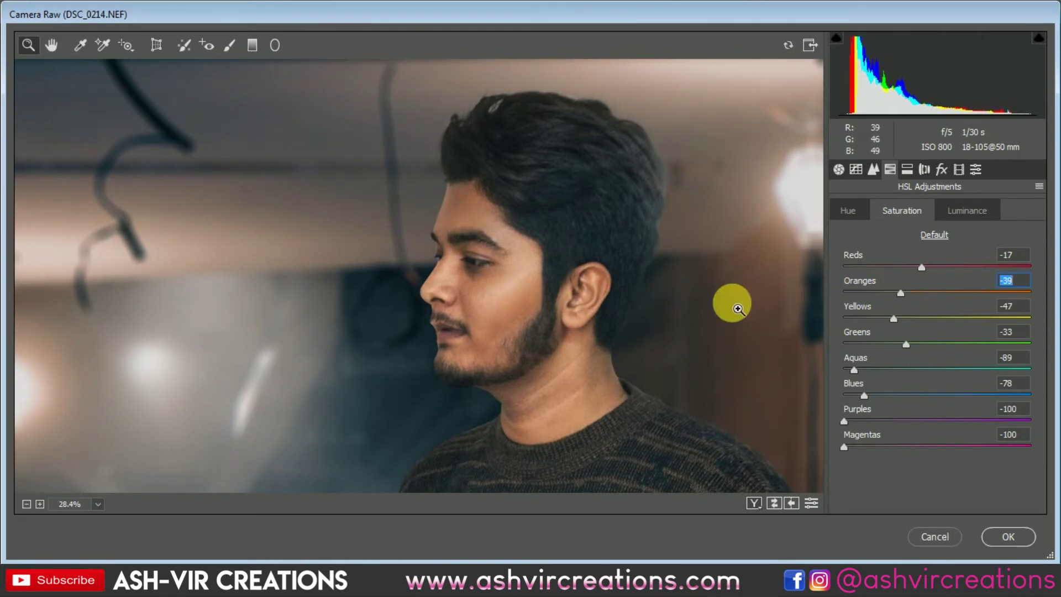
alt+click(620, 315)
alt+click(549, 267)
alt+click(430, 342)
alt+click(430, 343)
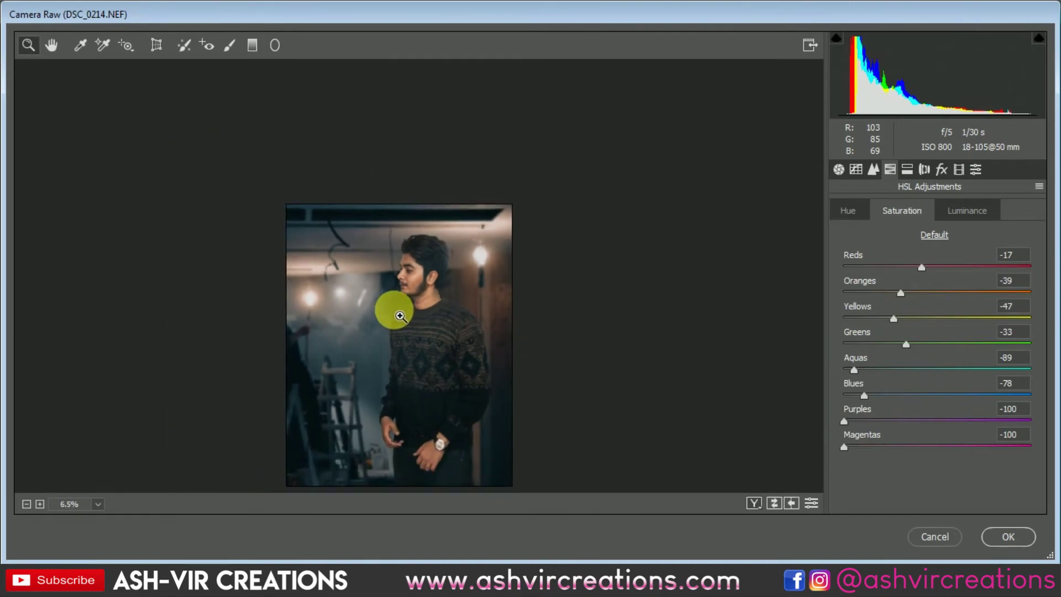
Set the HSL luminance of Oranges to -5 and check the skin tone on the man's face.
click(371, 265)
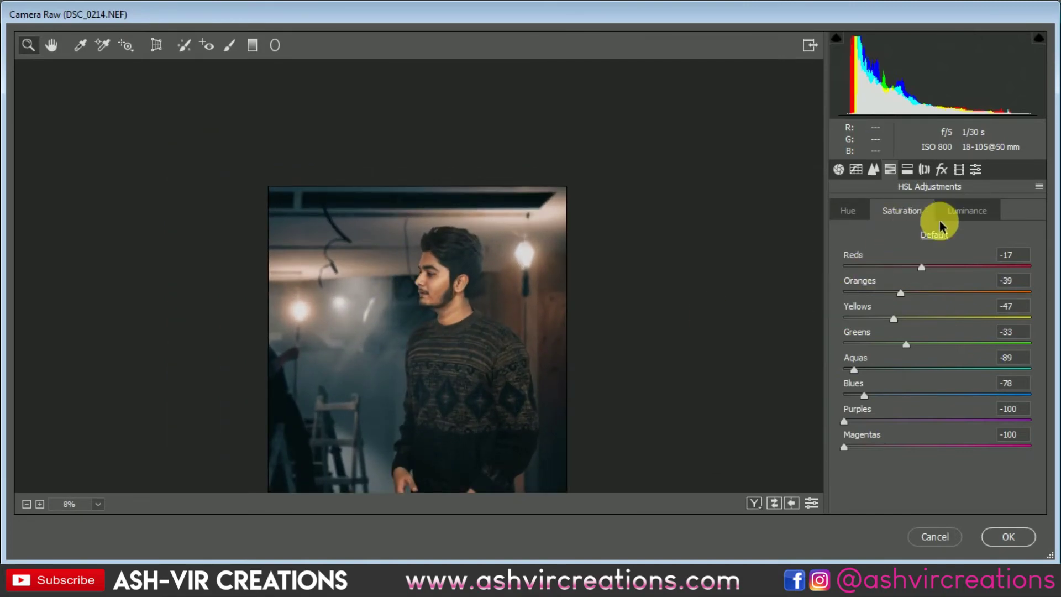
click(966, 210)
click(929, 293)
mouse_move(928, 291)
mouse_down()
mouse_move(907, 292)
mouse_move(939, 293)
mouse_move(928, 294)
mouse_up()
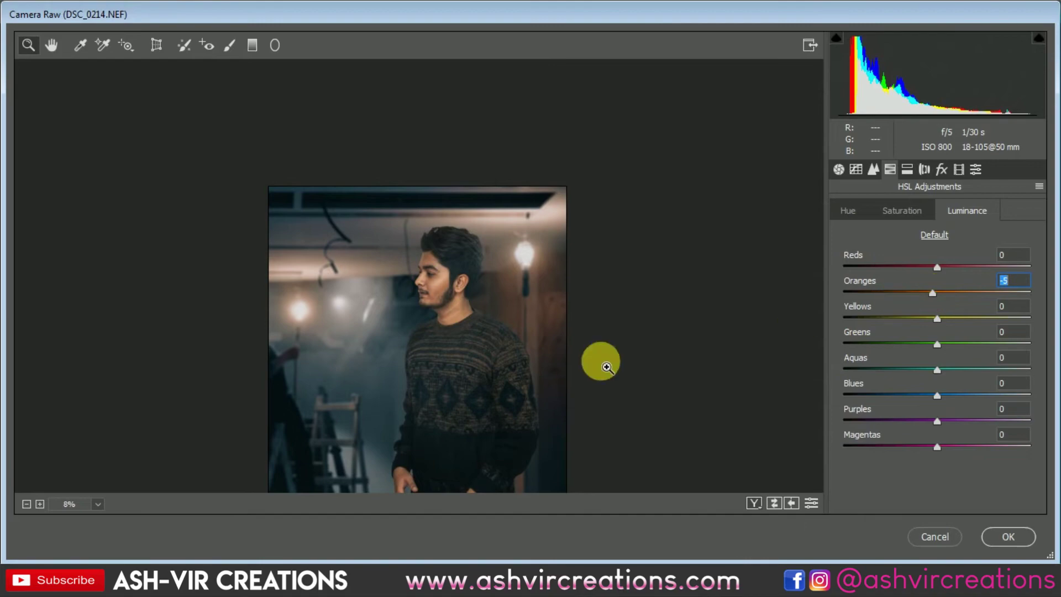
scroll(433, 303, up, 5)
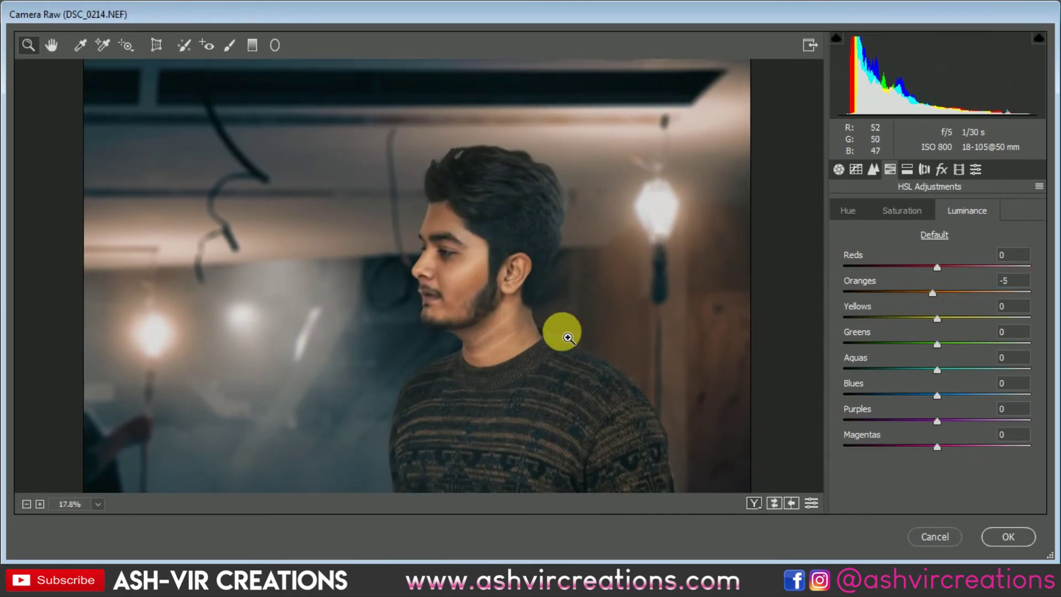
scroll(544, 346, down, 5)
scroll(452, 385, up, 3)
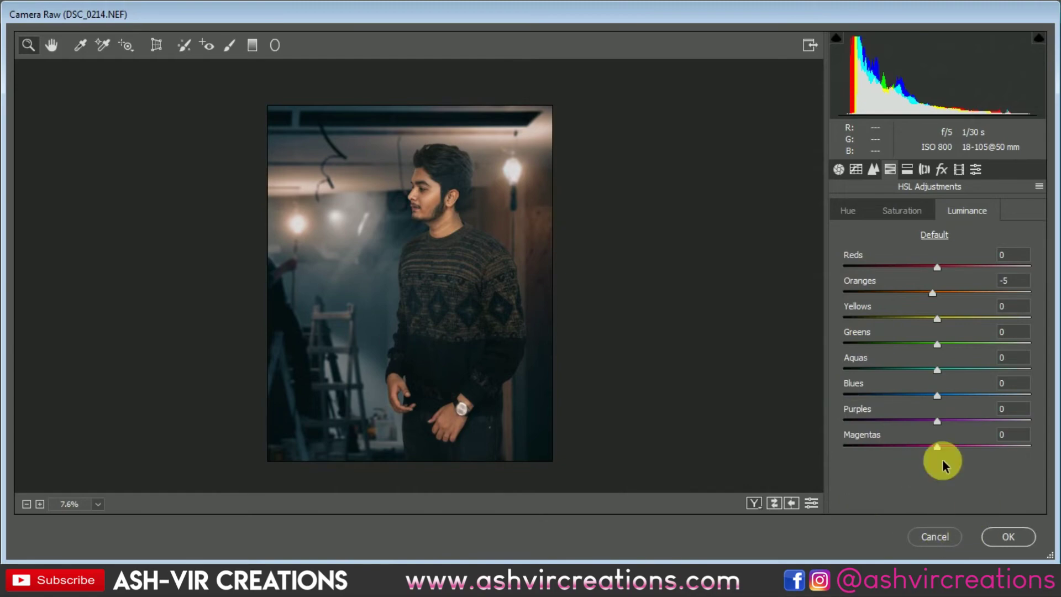
Review the Basic and tone curve settings and apply the Camera Raw grade to the merged layer.
click(838, 169)
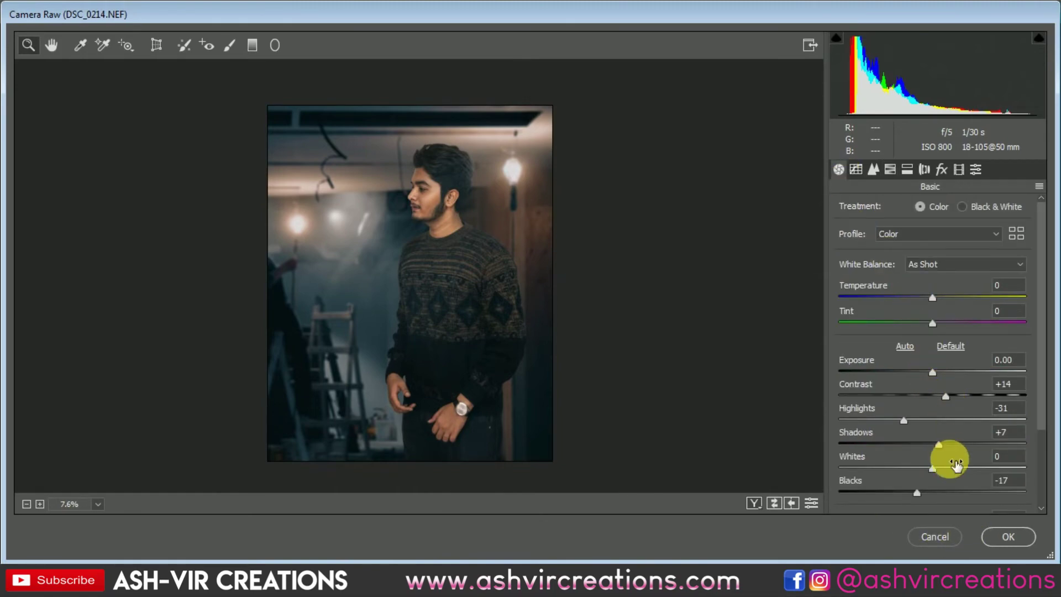
click(857, 170)
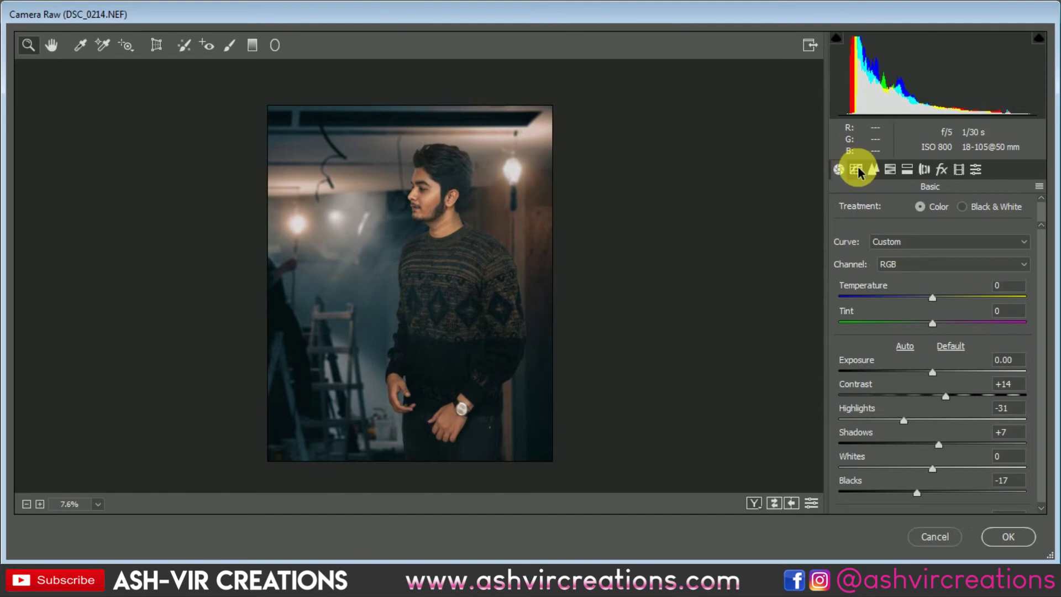
click(999, 536)
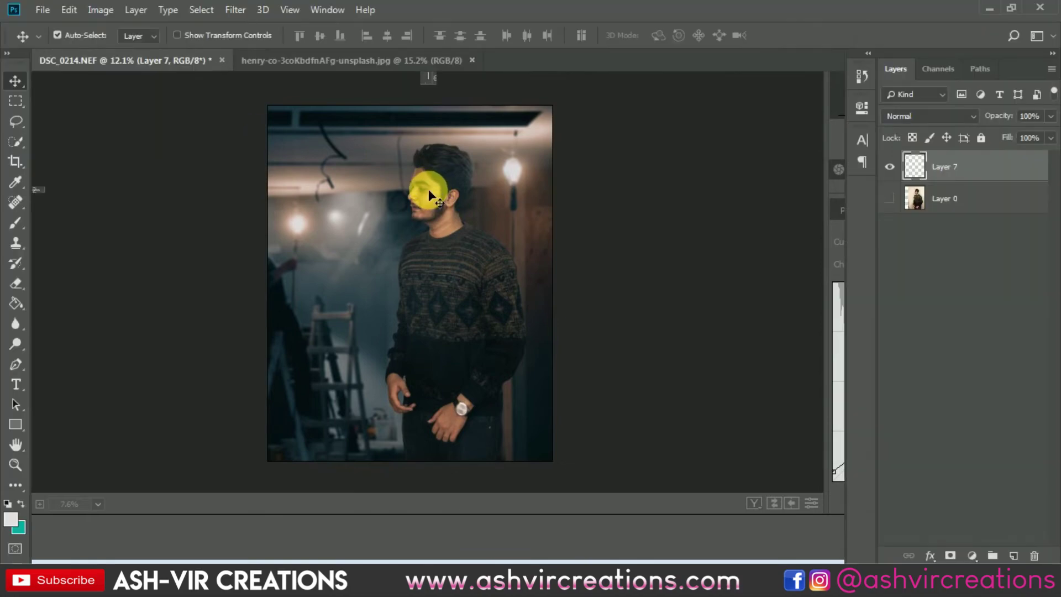
key(ctrl+minus)
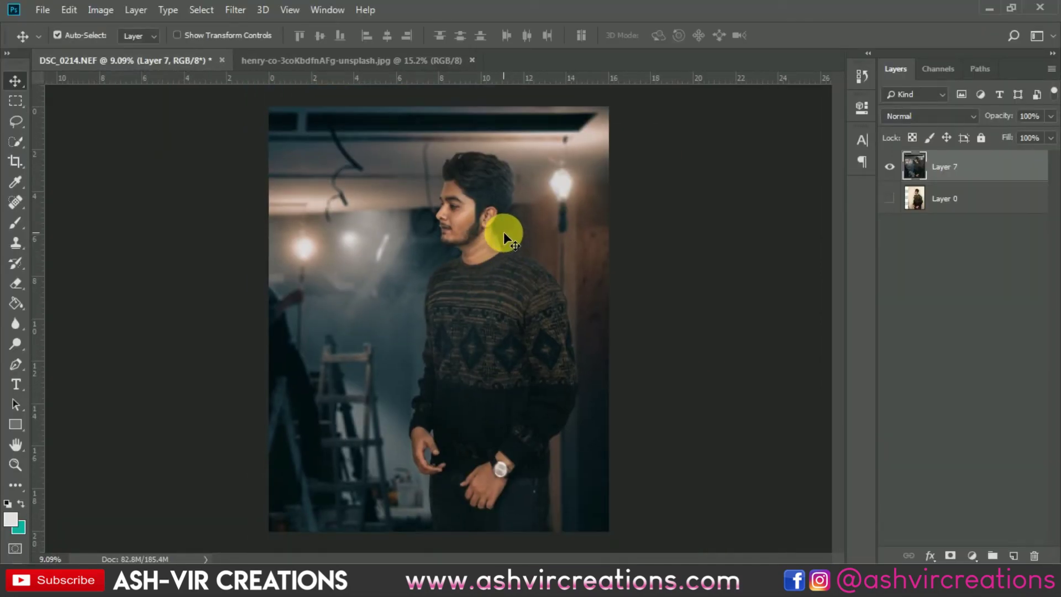
Apply the basic Sharpen filter to the graded layer and inspect the detail on the face and sweater.
click(228, 15)
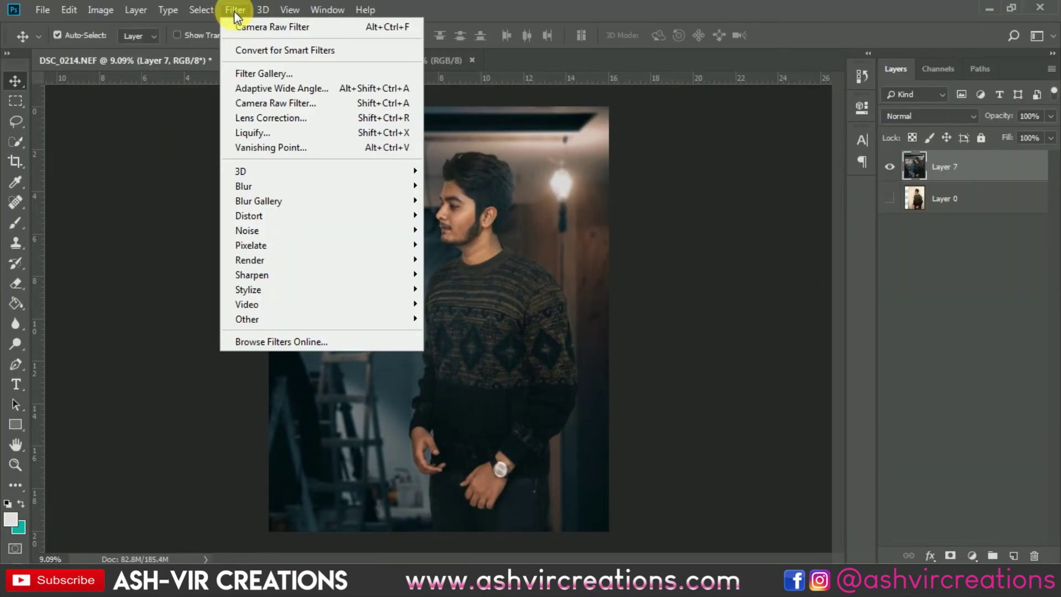
mouse_move(299, 276)
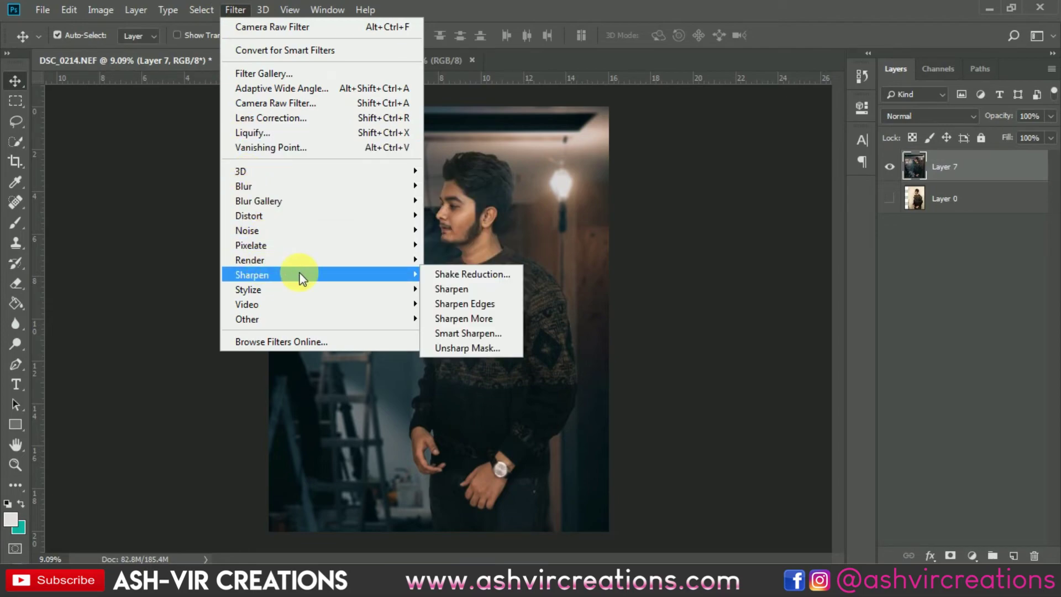
click(450, 289)
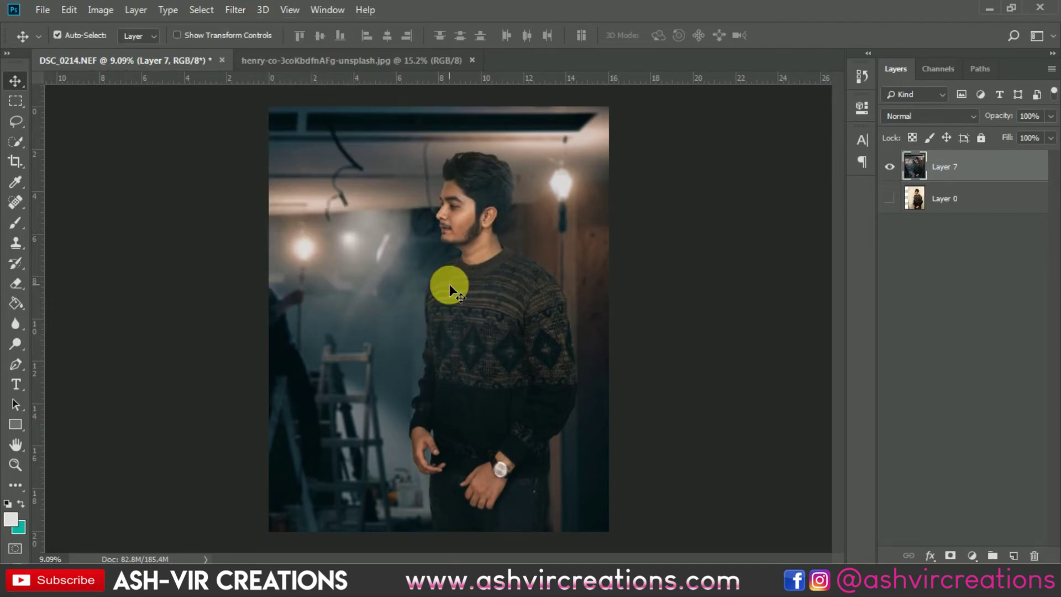
scroll(452, 218, up, 4)
scroll(509, 154, up, 1)
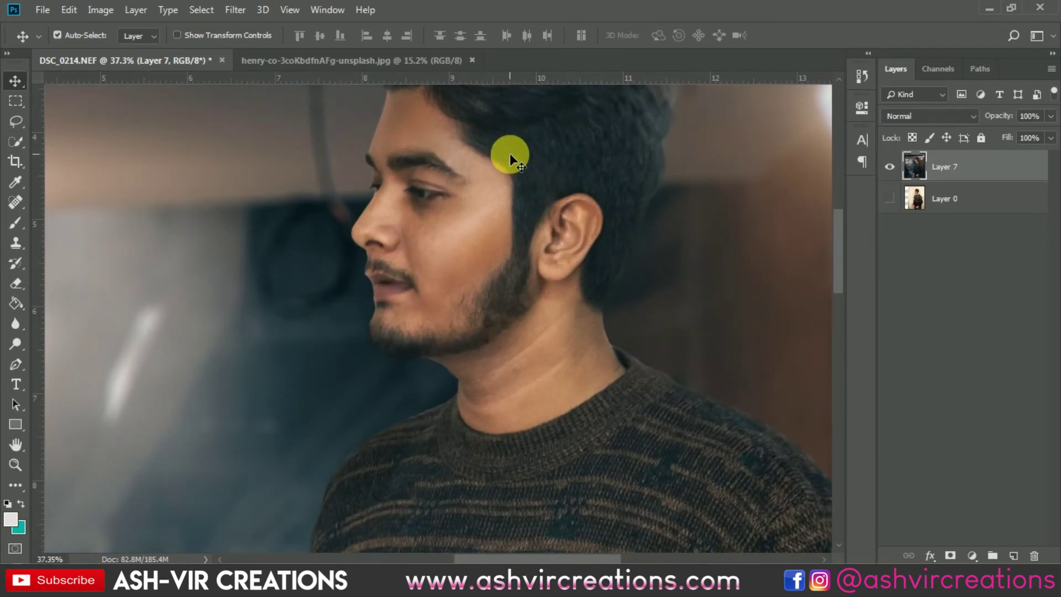
scroll(510, 154, down, 8)
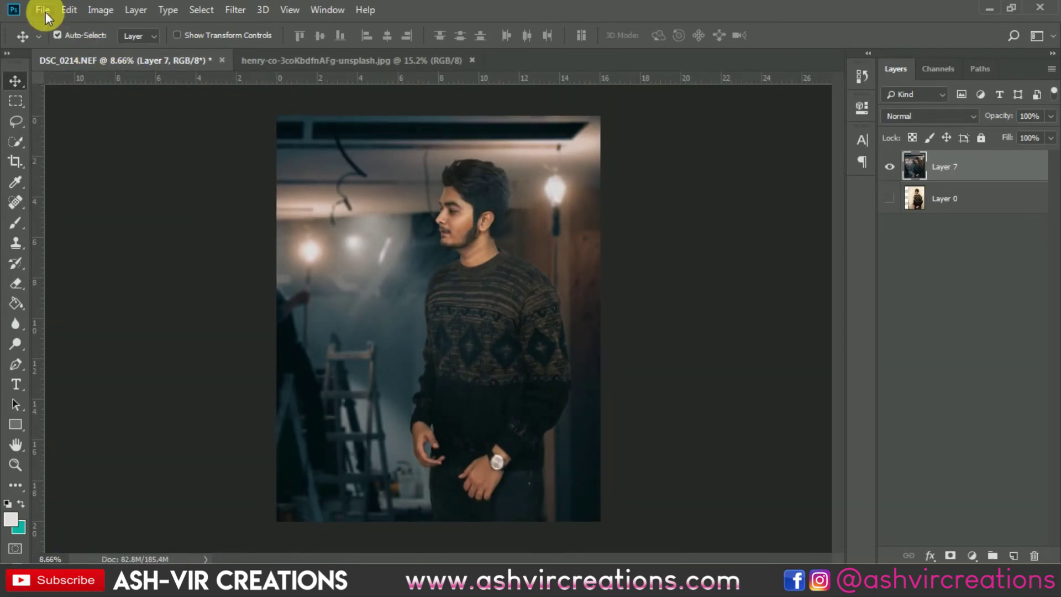
Close the henry-co unsplash background photo and open the DUst image from the BG Ton folder.
click(45, 12)
click(472, 60)
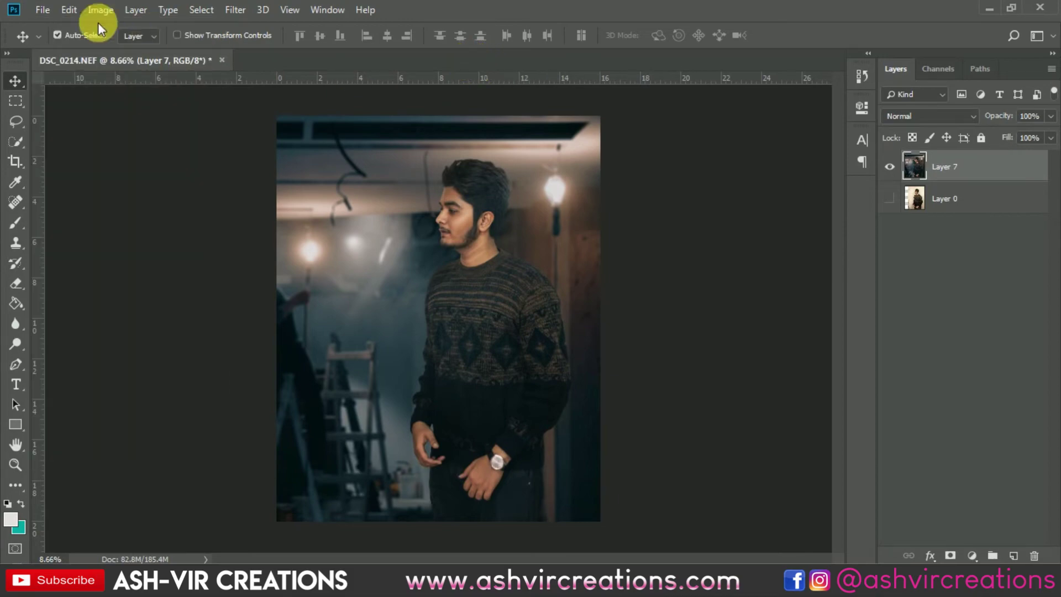
click(44, 11)
click(52, 43)
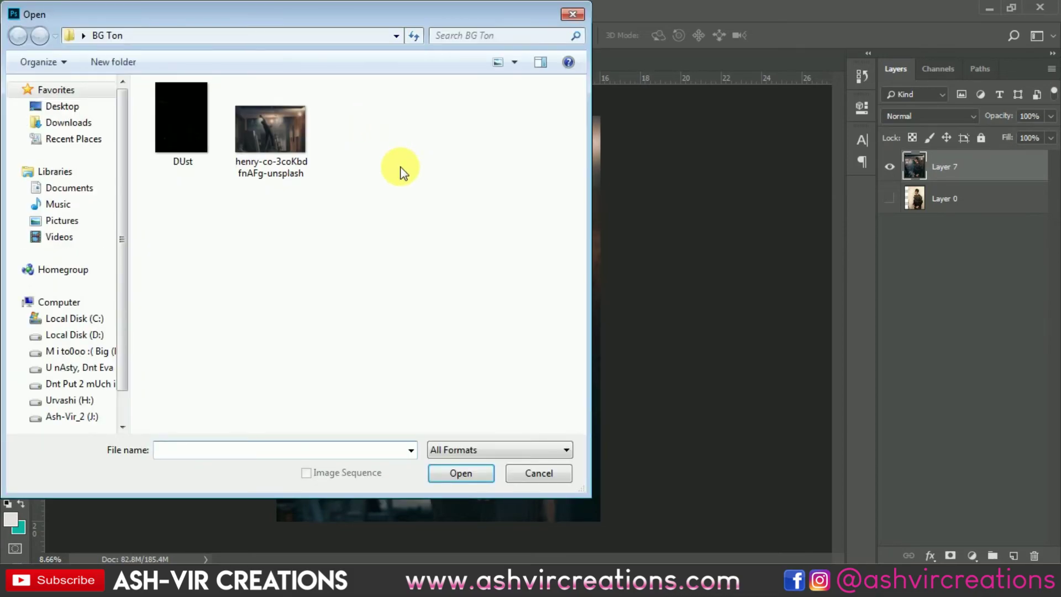
double_click(200, 128)
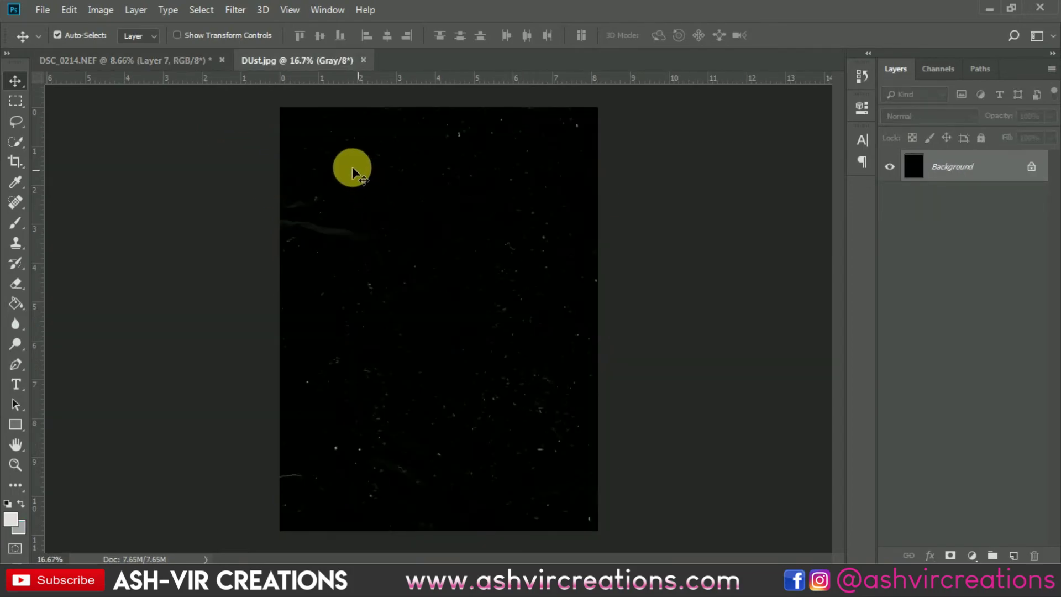
Bring the dust texture into the portrait as a new layer and scale it to about 197% to cover the canvas.
drag(214, 63, 440, 390)
click(69, 10)
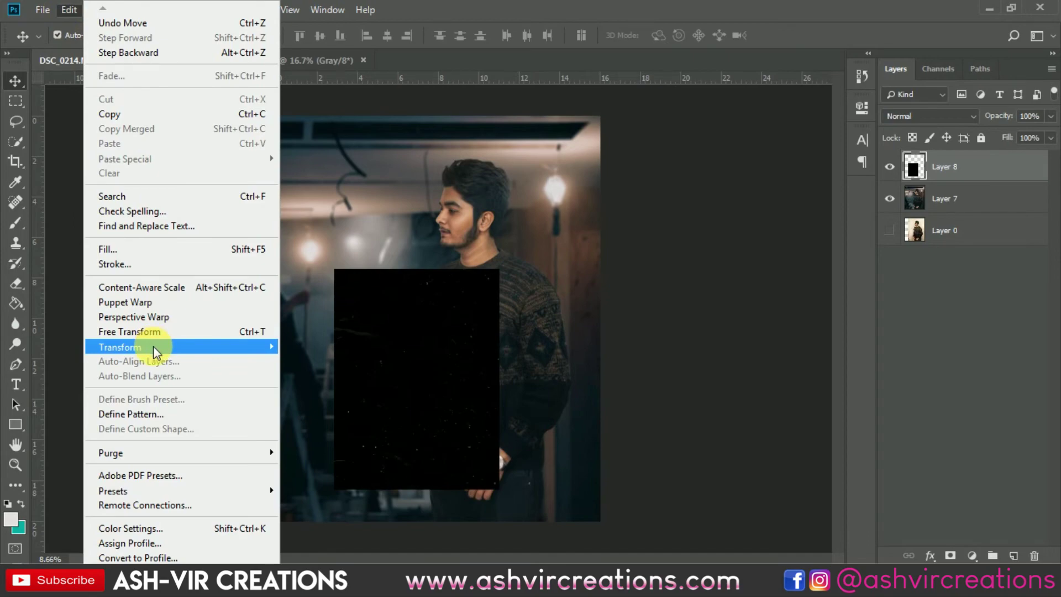
click(157, 330)
drag(360, 391, 350, 397)
drag(441, 301, 622, 110)
key(Return)
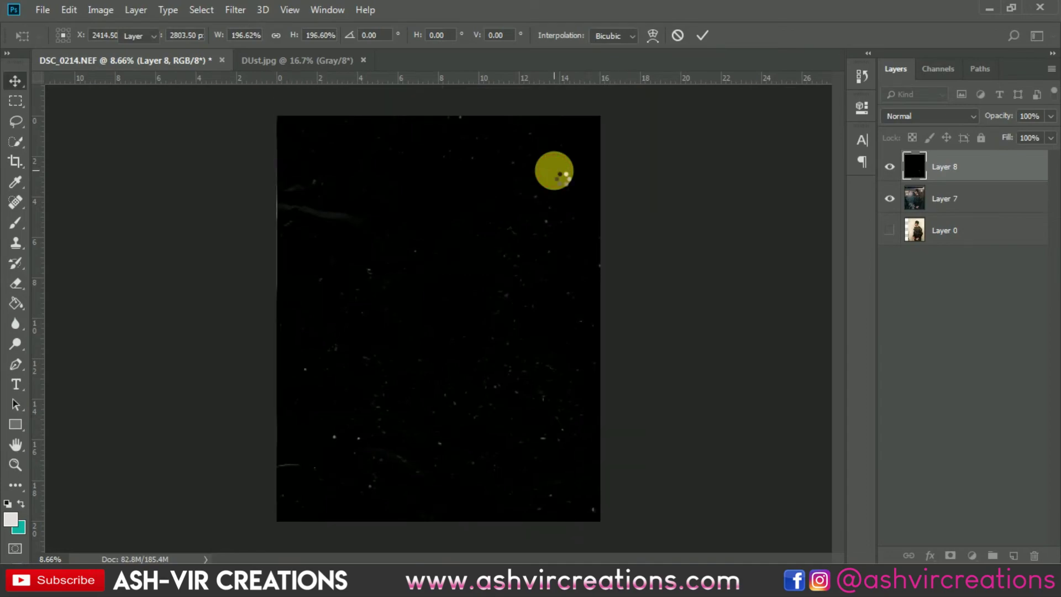
Set the dust layer's blend mode to Screen so only its specks show over the portrait.
click(904, 117)
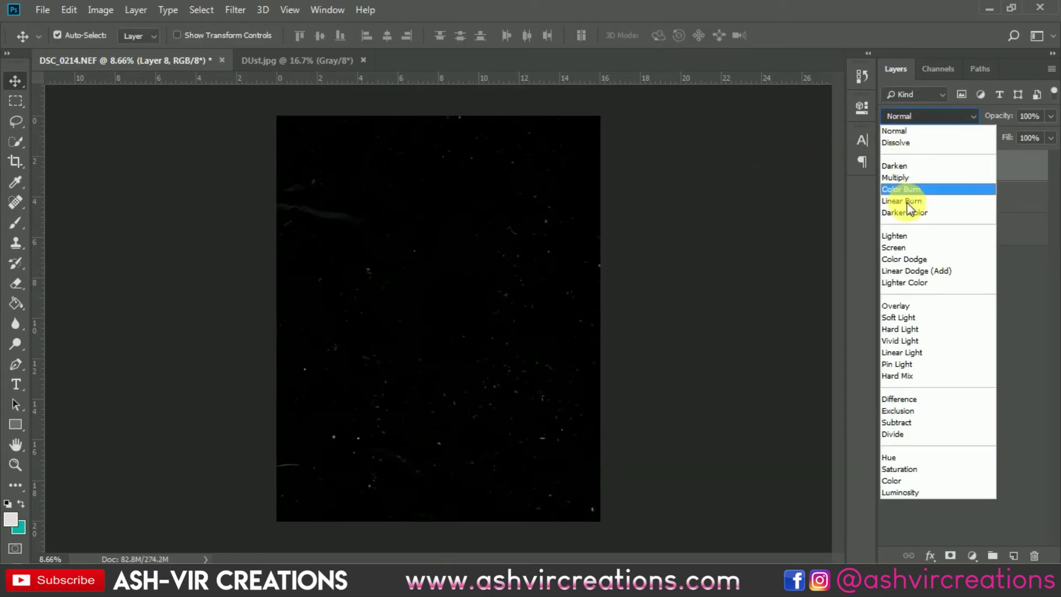
click(899, 247)
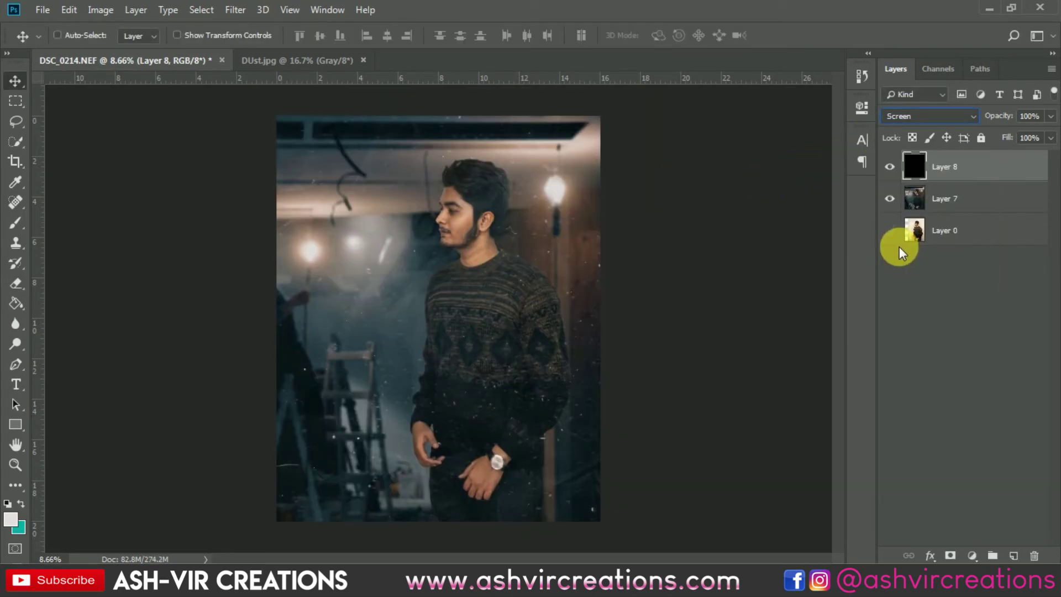
key(ctrl+plus)
key(ctrl+minus)
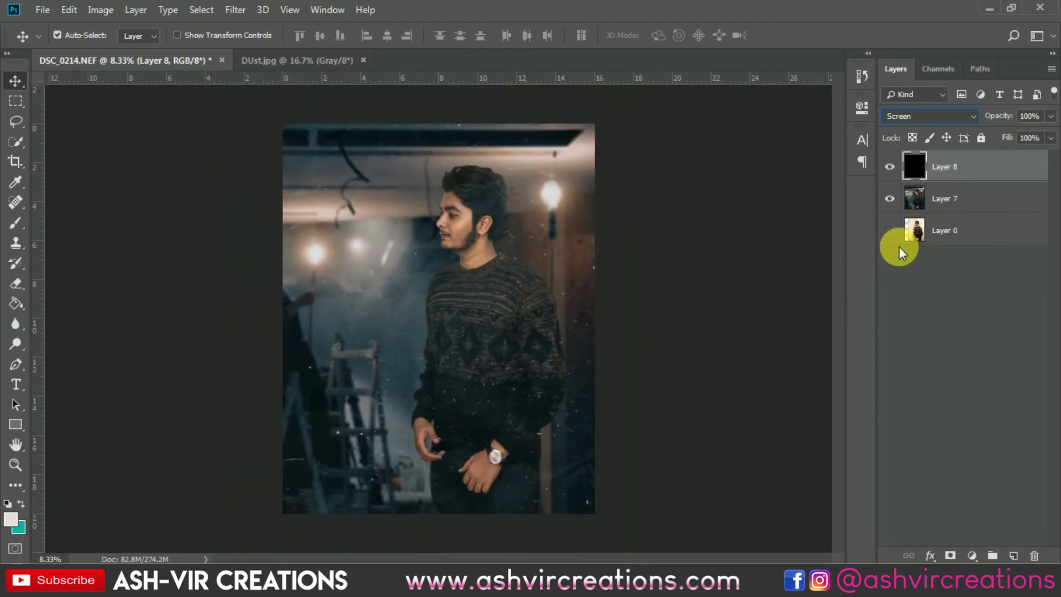
Add a layer mask to the dust layer and compare the image with and without the dust.
click(959, 191)
click(969, 177)
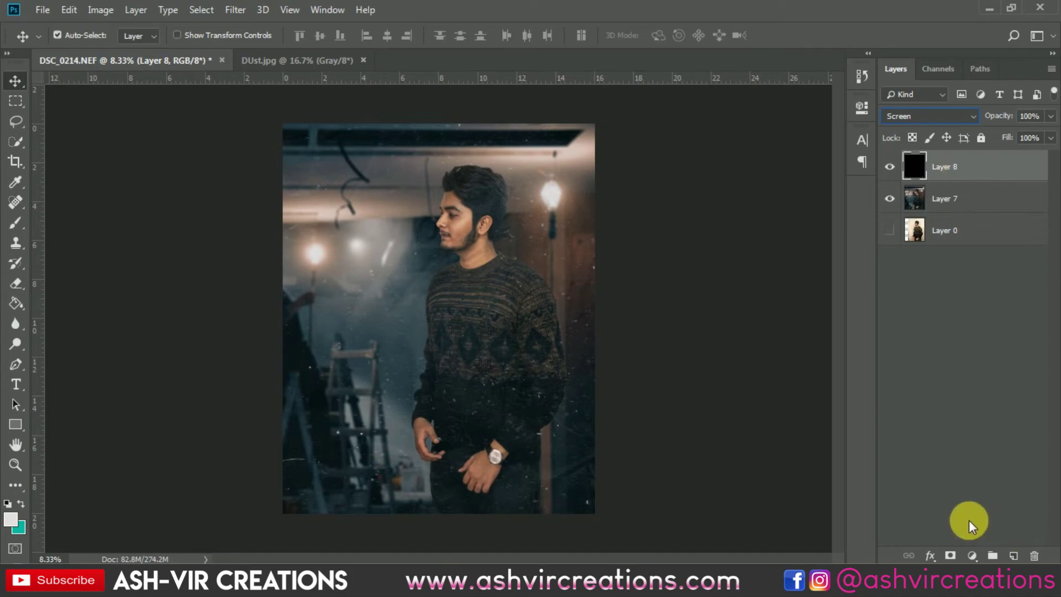
click(949, 555)
click(889, 167)
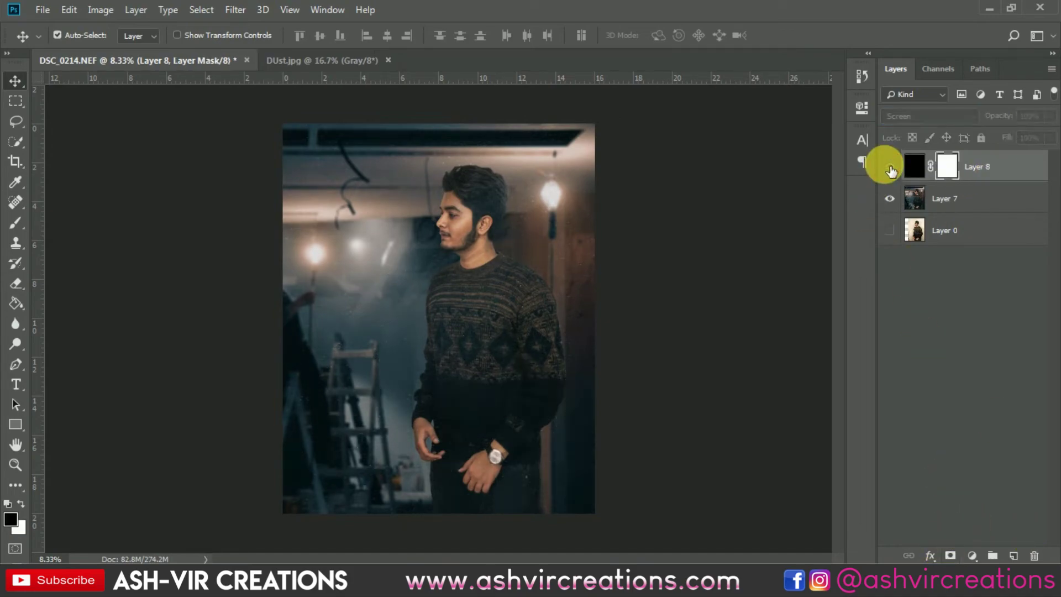
click(890, 167)
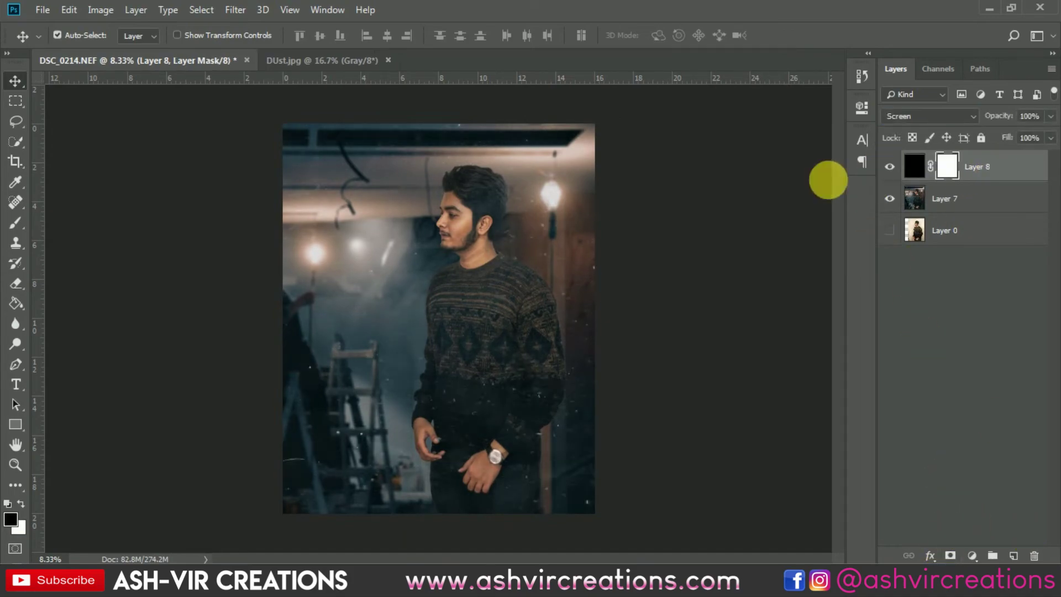
Set up a soft round black brush with 0% hardness and a 2000 px size for painting on the dust mask.
click(17, 222)
right_click(378, 264)
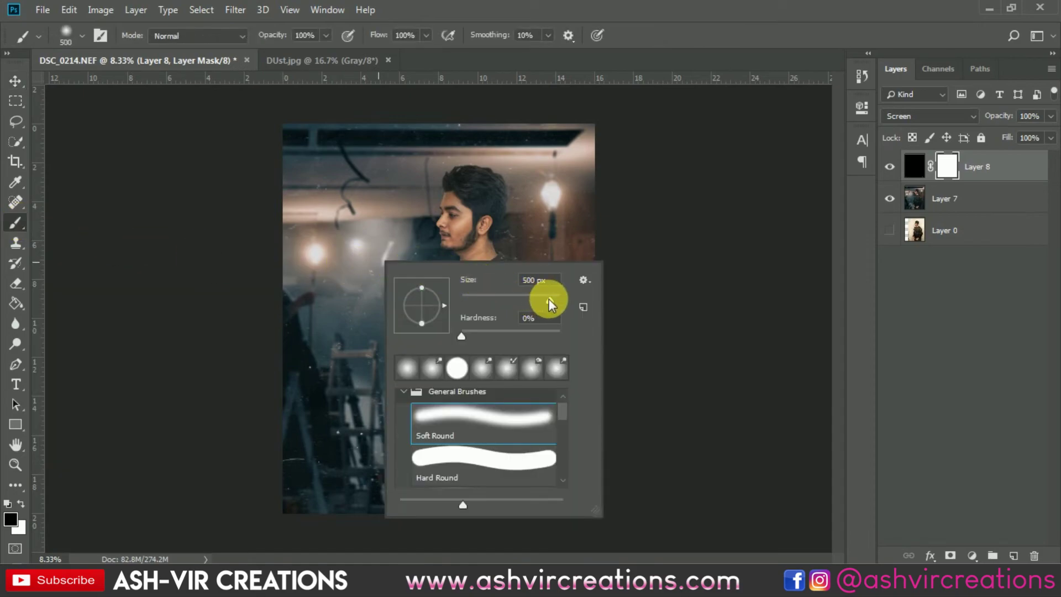
drag(548, 299, 552, 299)
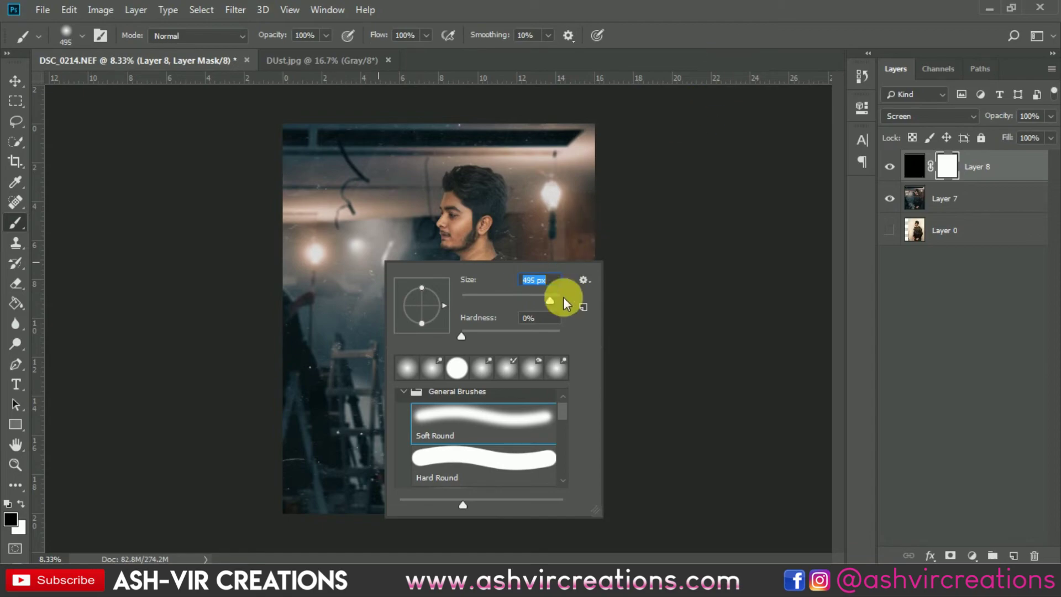
drag(552, 300, 554, 300)
key(Return)
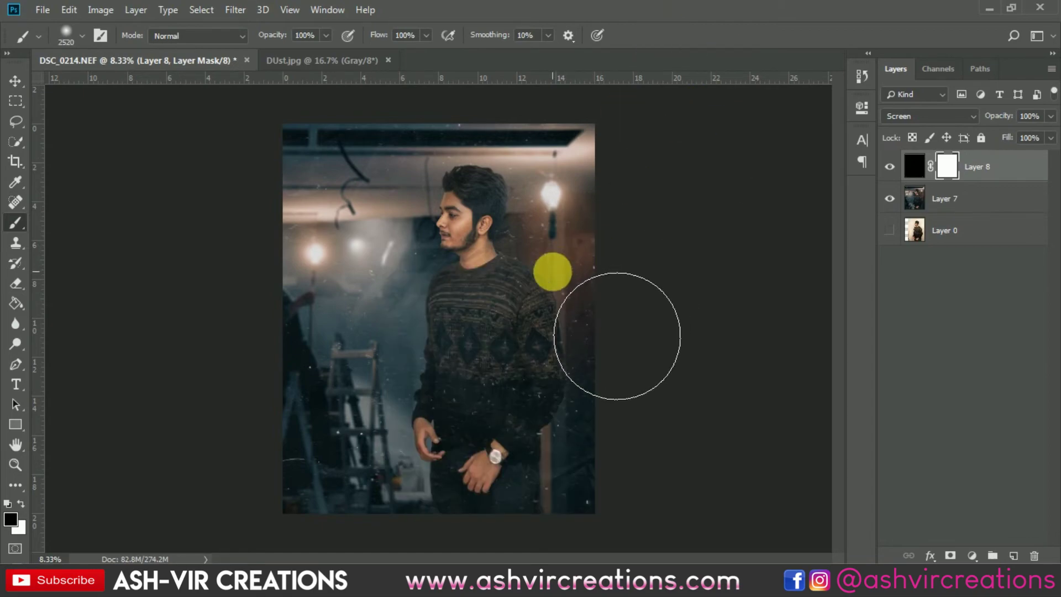
scroll(549, 276, up, 2)
key(bracketleft)
key(bracketleft)
key(bracketleft)
key(bracketleft)
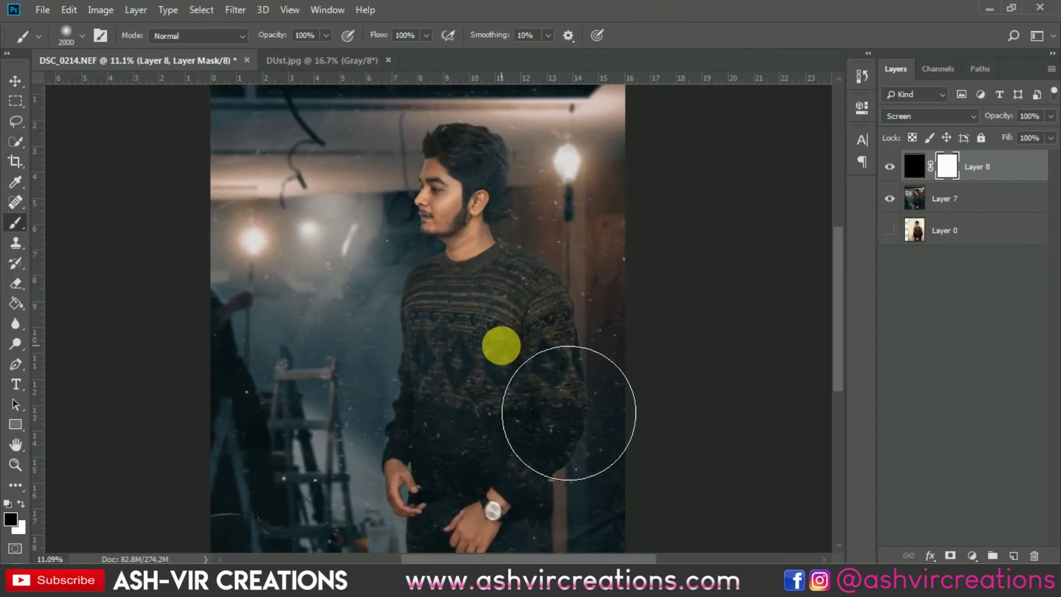
Lower the dust layer's opacity to 79% and paint its mask with a 2100 px brush to remove dust over the man.
drag(980, 122, 986, 121)
key(bracketright)
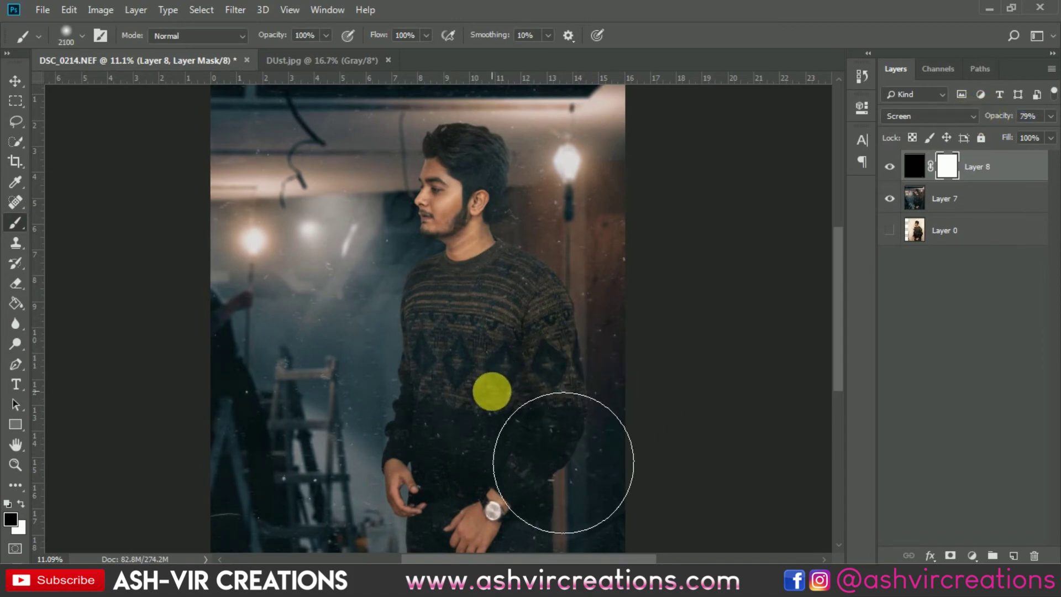
mouse_move(554, 474)
mouse_down()
mouse_move(556, 397)
mouse_move(577, 379)
mouse_move(606, 497)
mouse_move(563, 549)
mouse_move(519, 406)
mouse_move(680, 454)
mouse_up()
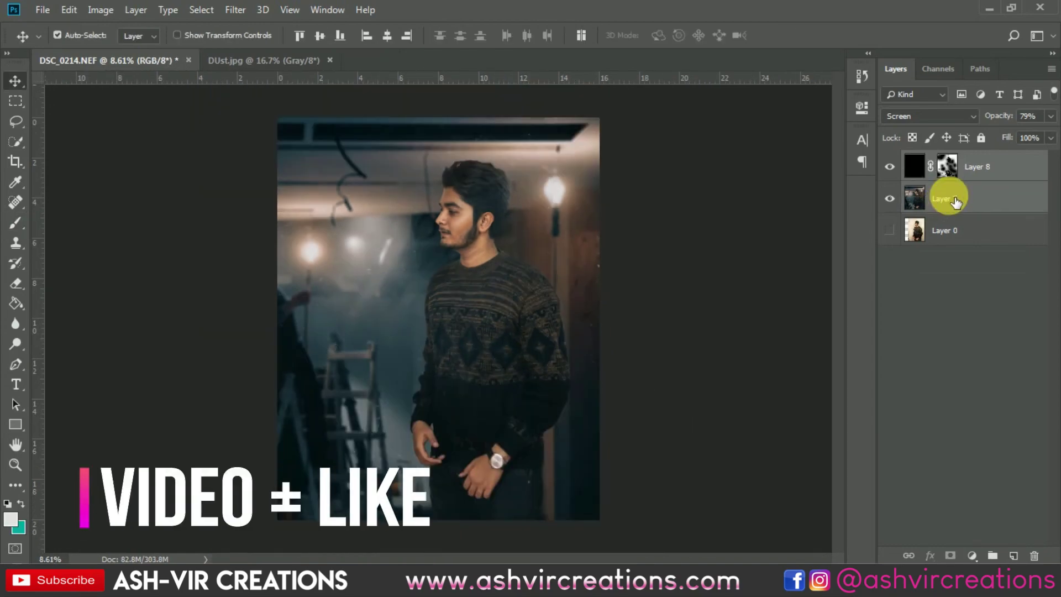
Merge the masked dust layer with the graded layer below and turn on the original photo layer.
right_click(947, 201)
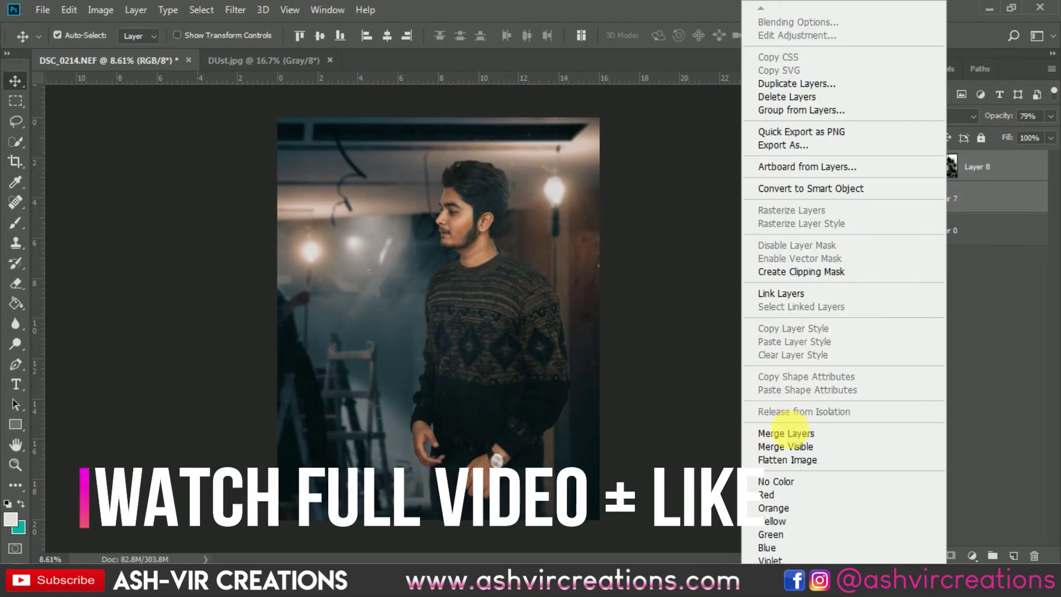
key(ctrl+e)
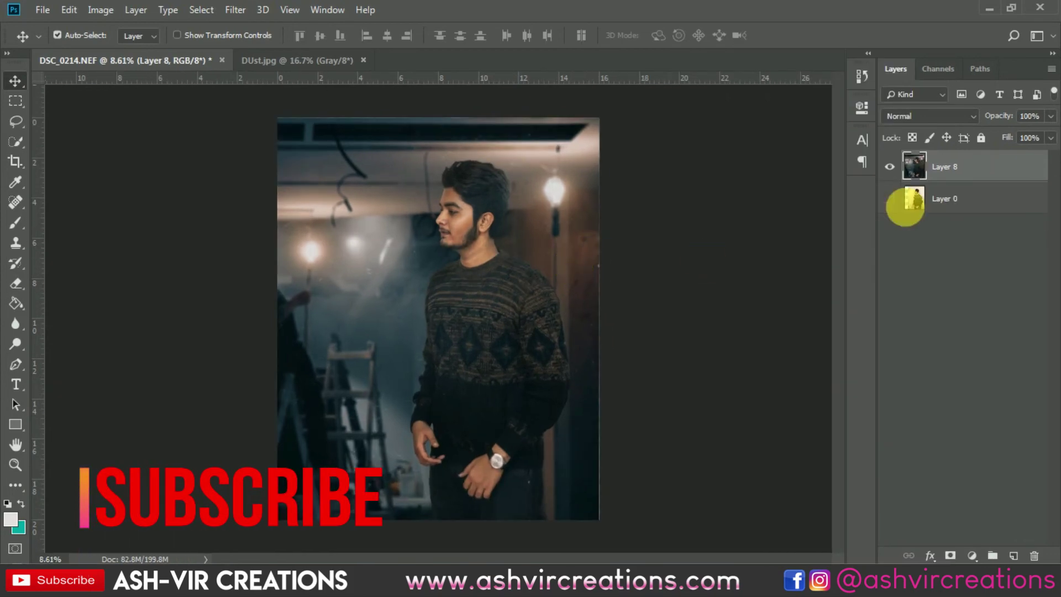
click(889, 199)
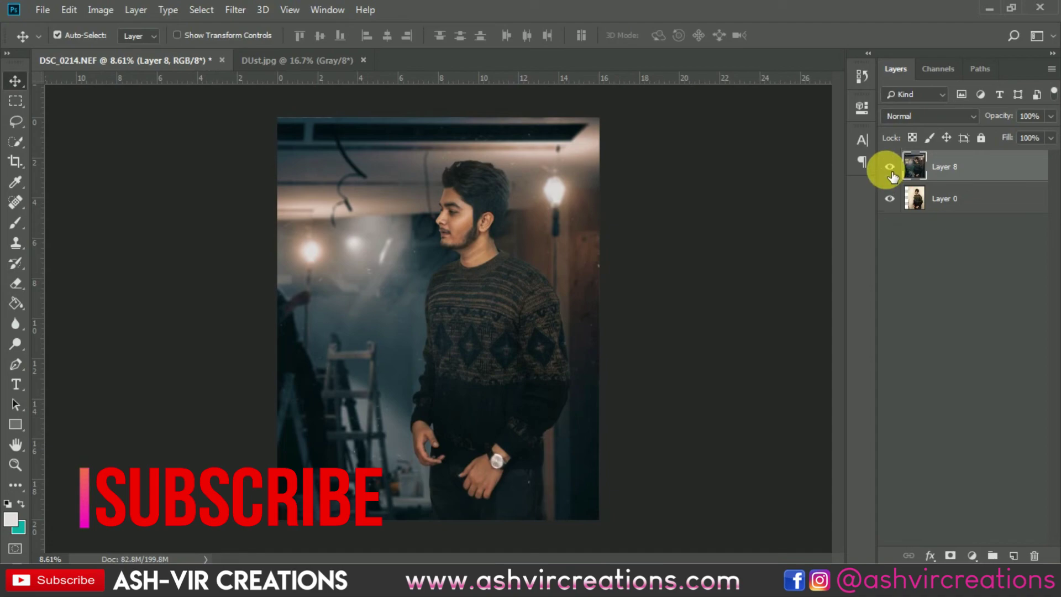
Compare the finished composite with the original photo by toggling the merged layer's visibility.
click(891, 167)
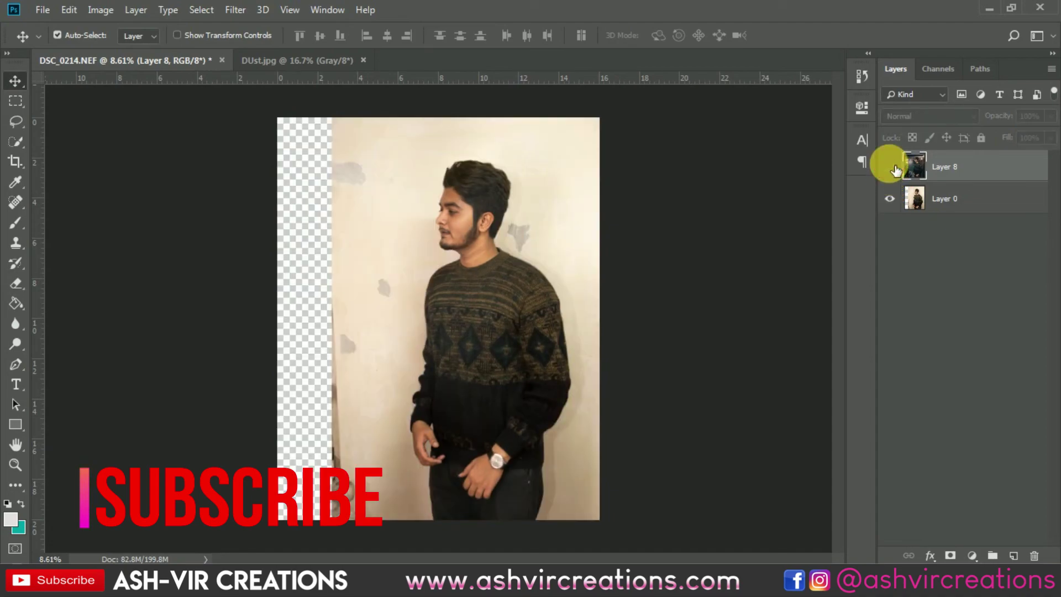
click(890, 167)
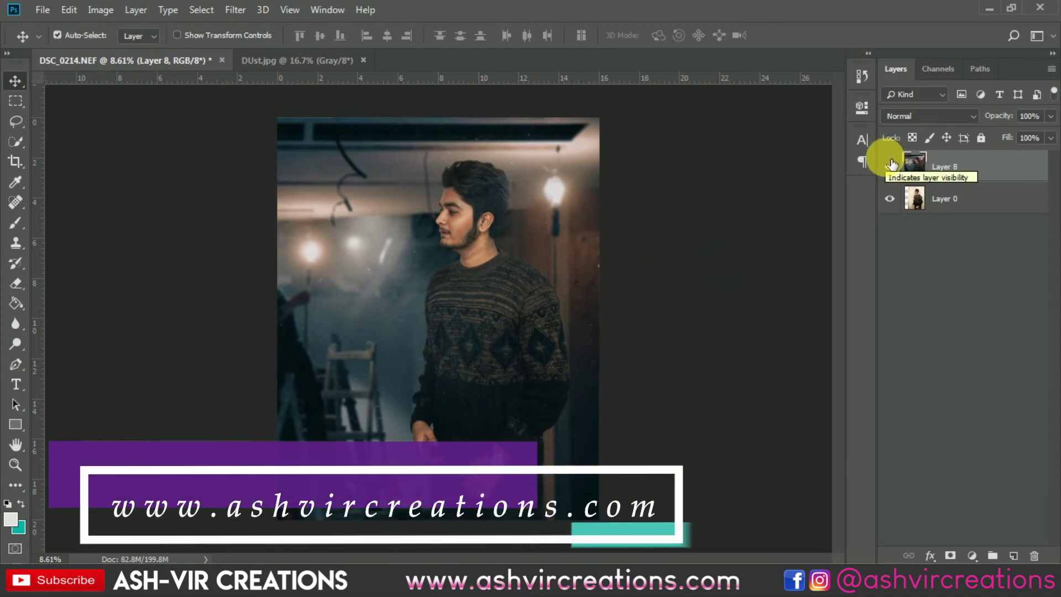
click(890, 166)
click(891, 166)
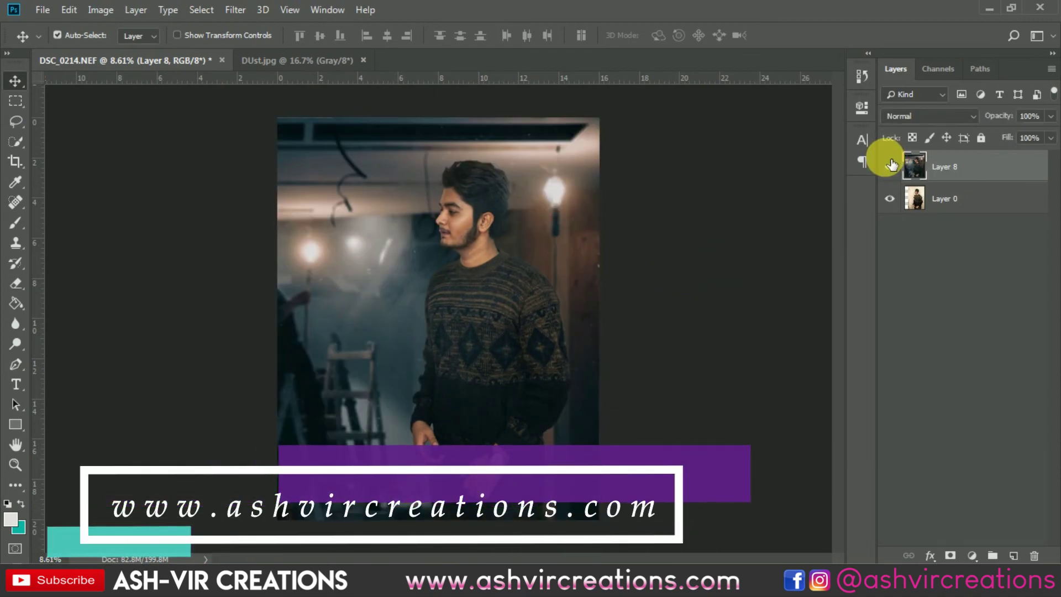
click(891, 166)
click(891, 164)
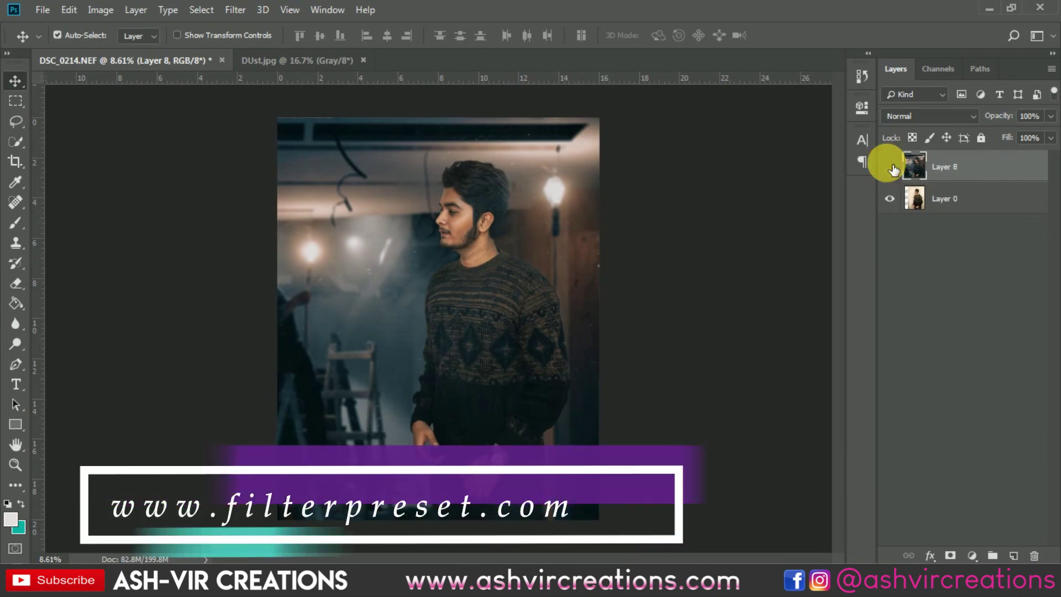
click(890, 167)
click(890, 166)
Examine the man's face and sweater up close, and check the full composite against the original photo again.
scroll(492, 210, up, 5)
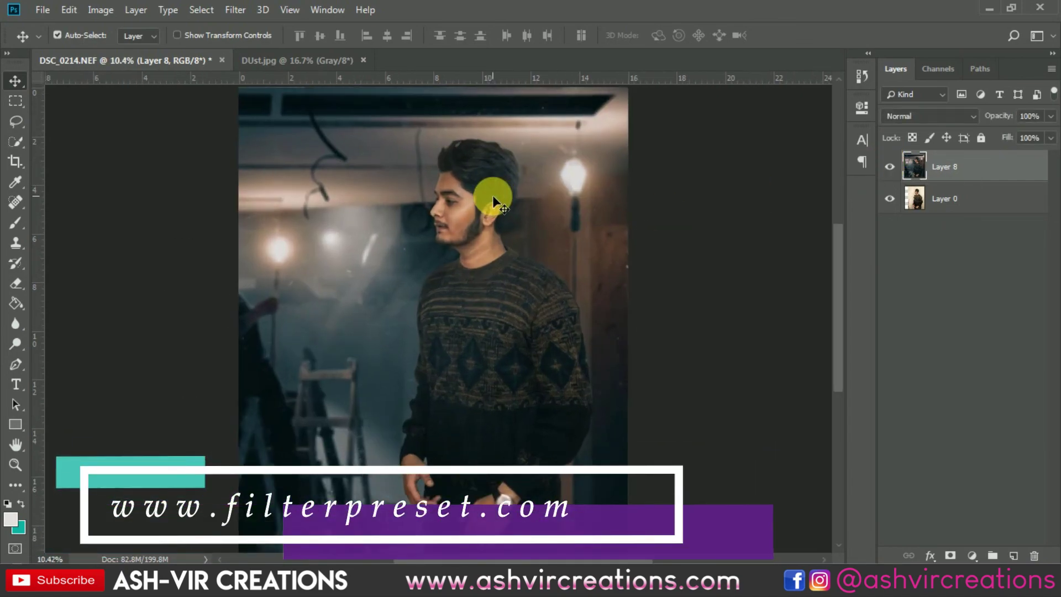
drag(638, 285, 738, 296)
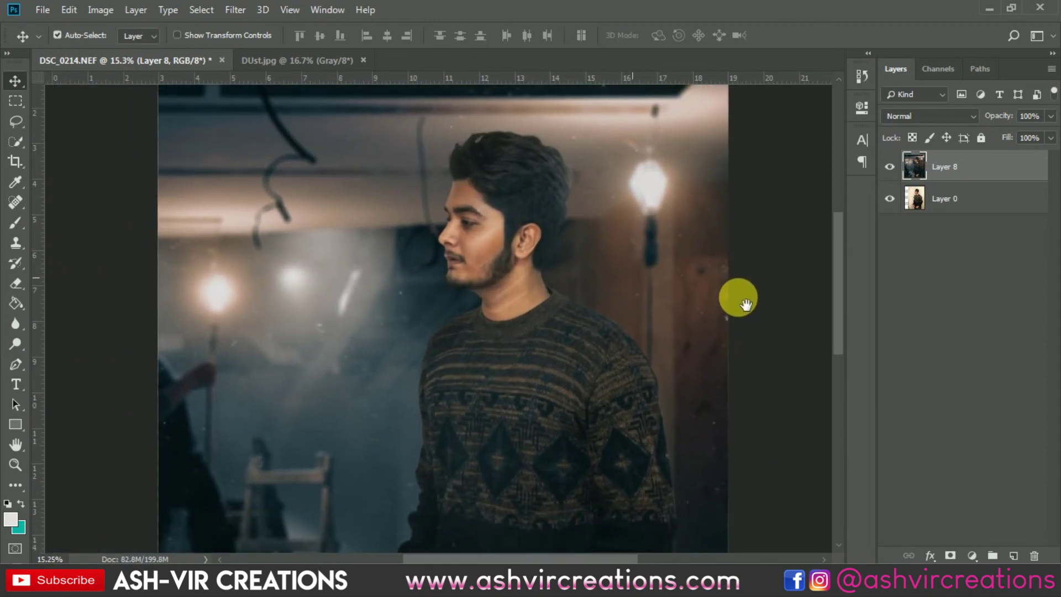
scroll(738, 296, down, 2)
scroll(738, 296, down, 3)
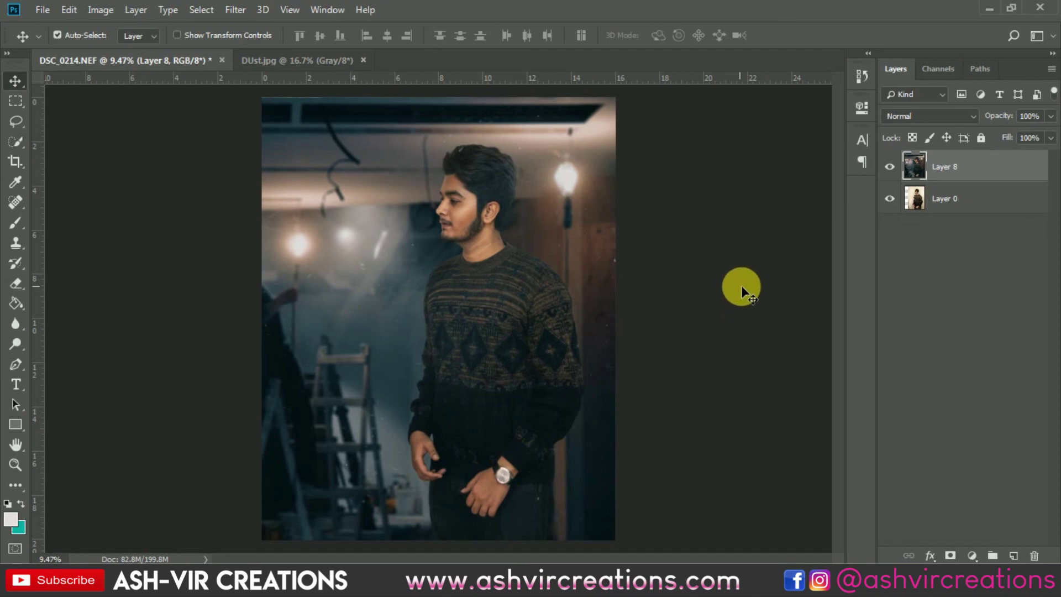
click(891, 165)
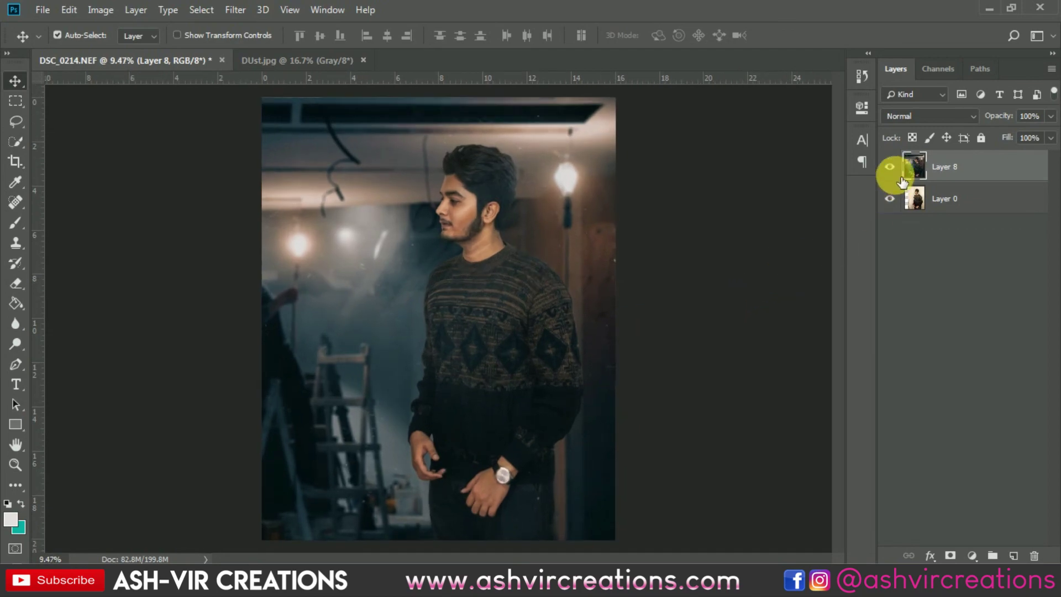
click(891, 166)
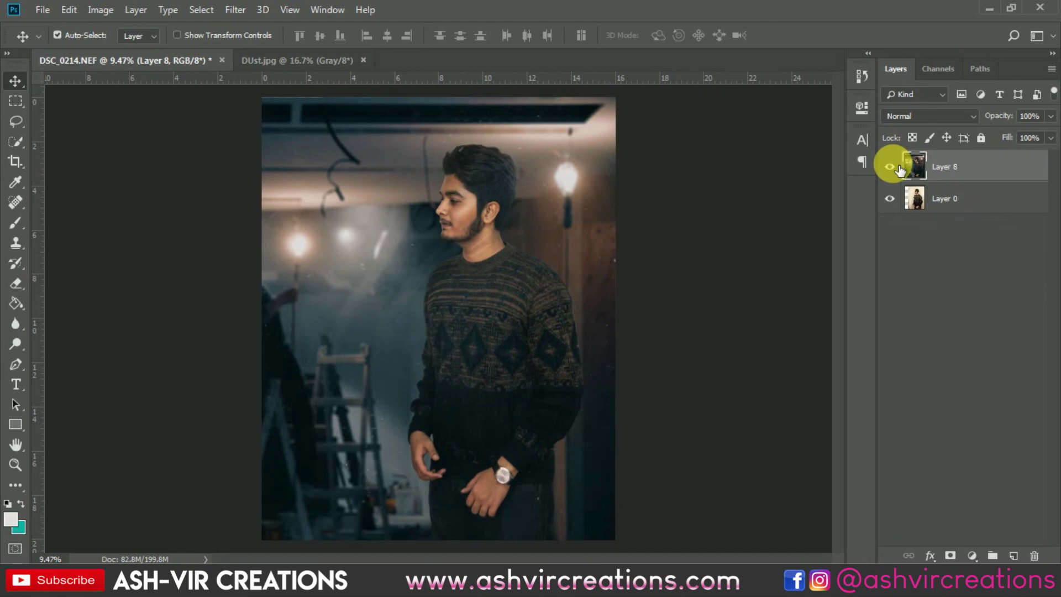
click(890, 166)
click(890, 166)
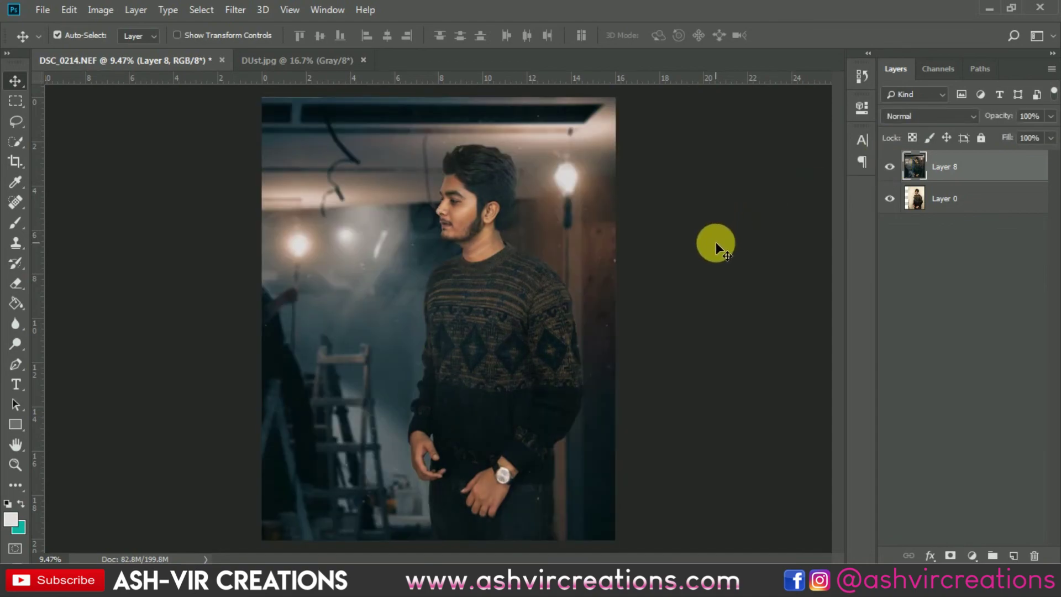